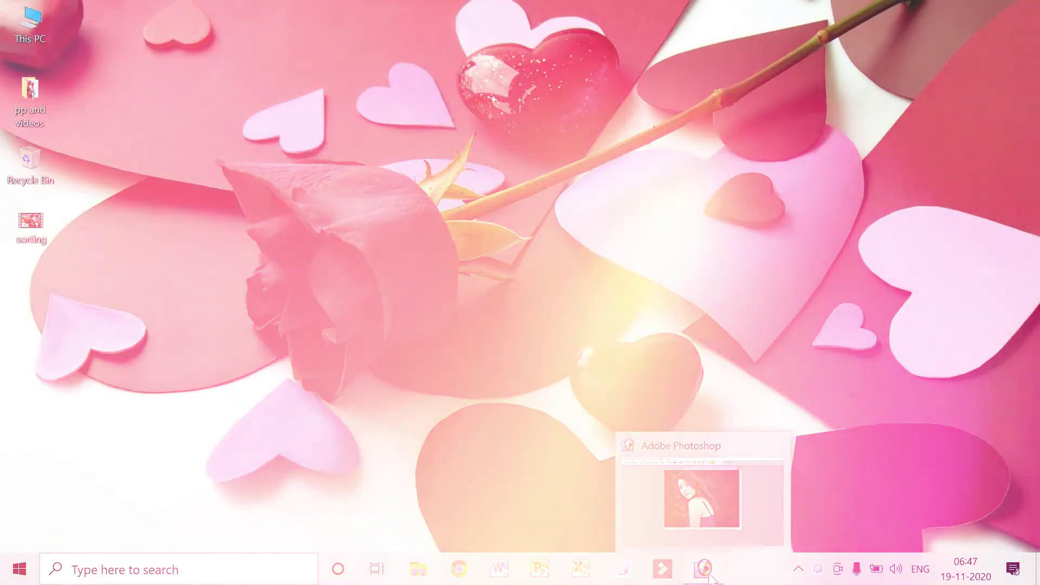
# - Restore the Photoshop window showing the red-haired portrait th (2).jpg
pyautogui.click(705, 569)
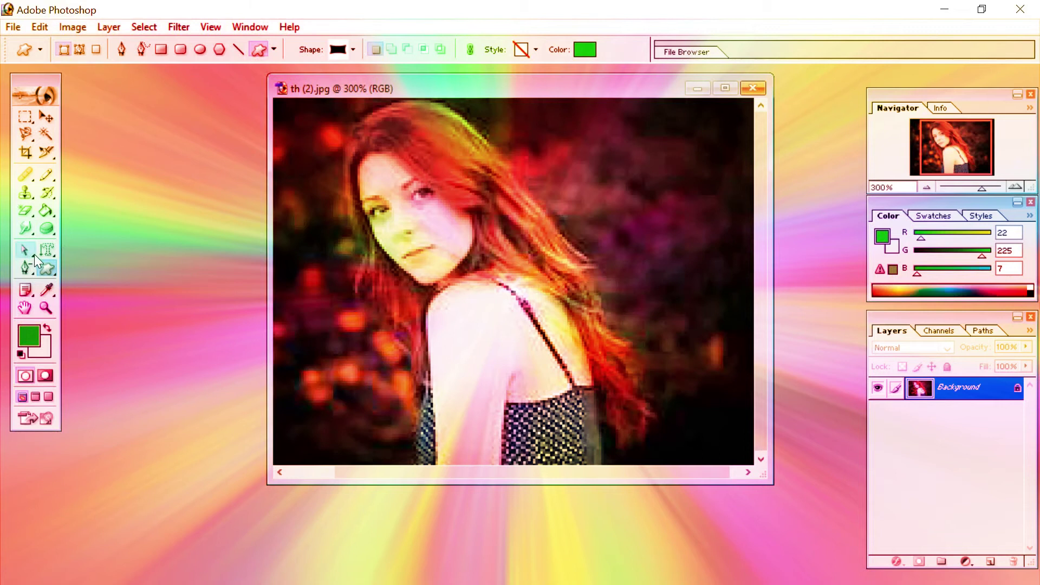
pyautogui.moveTo(34, 254); pyautogui.dragTo(88, 249)
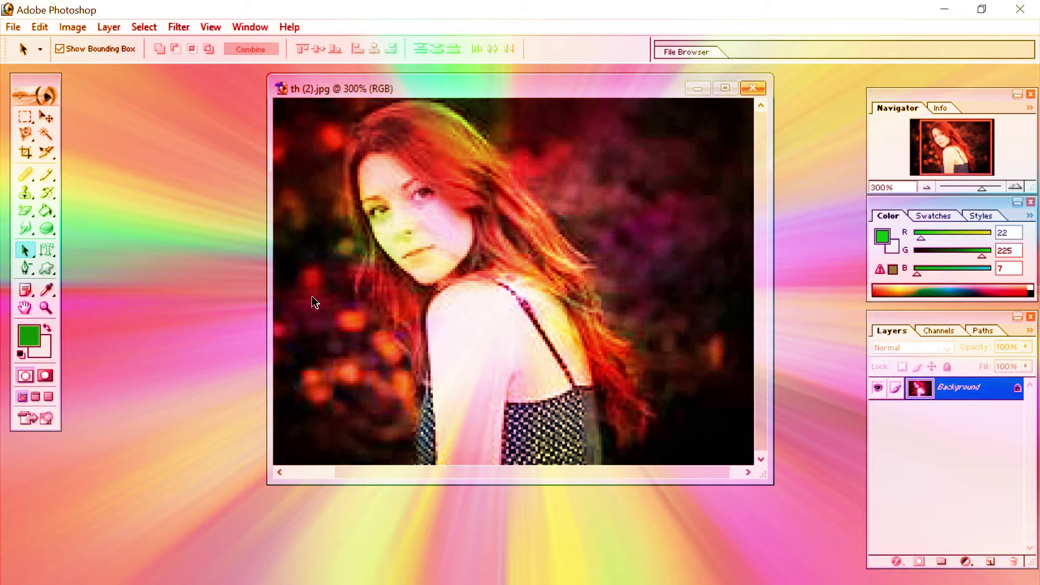
pyautogui.moveTo(312, 297); pyautogui.dragTo(464, 352)
# - Draw a green custom shape near her shoulder and move it to the upper-right background
pyautogui.click(47, 270)
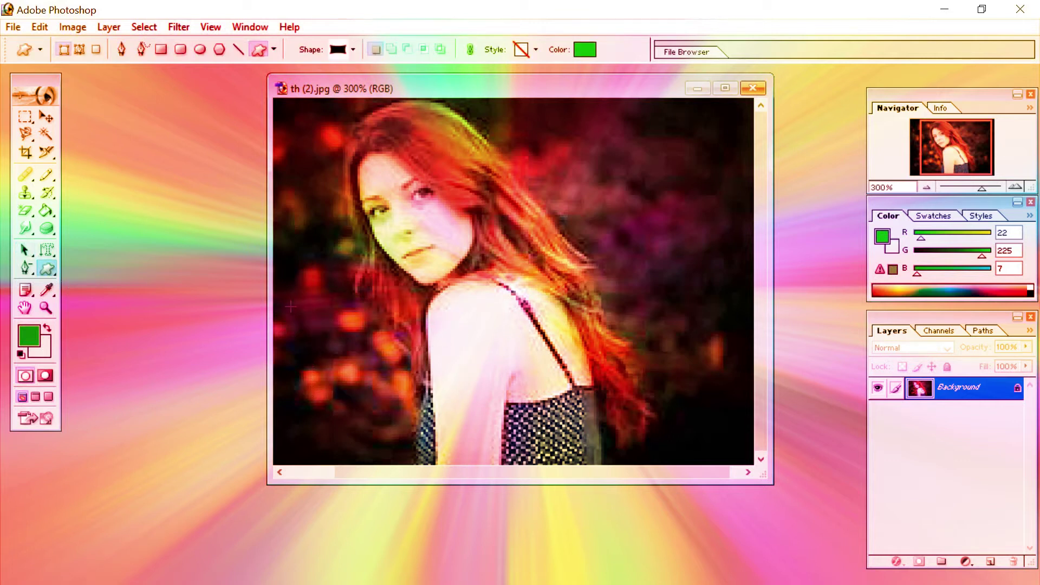
pyautogui.moveTo(291, 307); pyautogui.dragTo(421, 410)
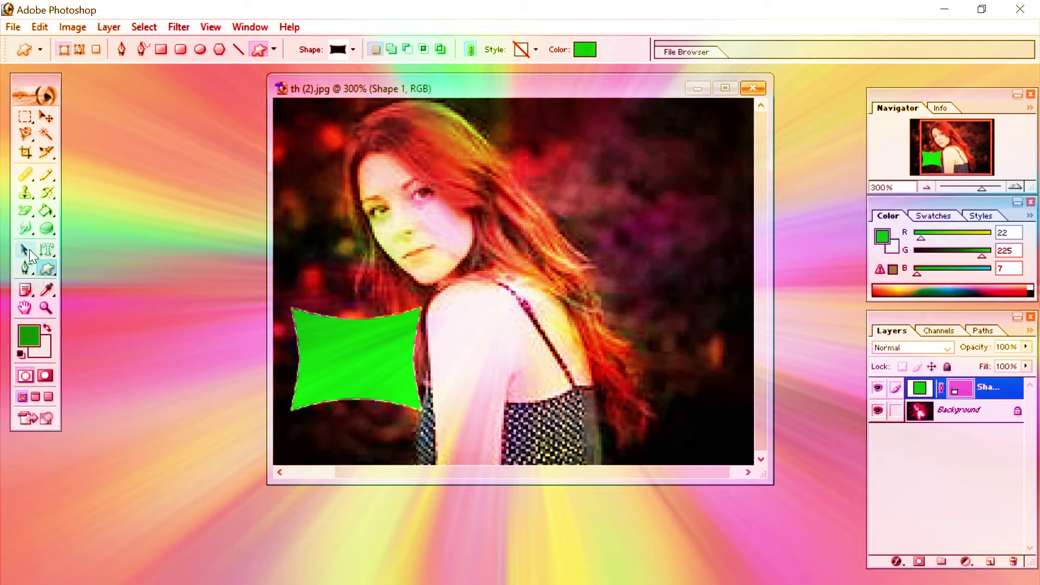
pyautogui.click(29, 250)
pyautogui.click(328, 368)
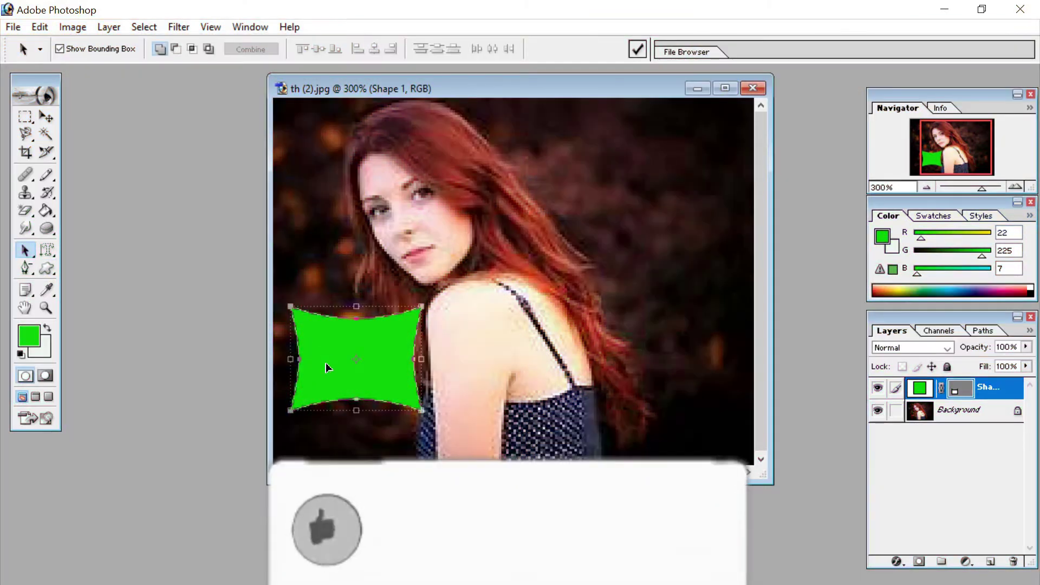
pyautogui.moveTo(327, 368); pyautogui.dragTo(355, 212)
pyautogui.moveTo(355, 206); pyautogui.dragTo(600, 197)
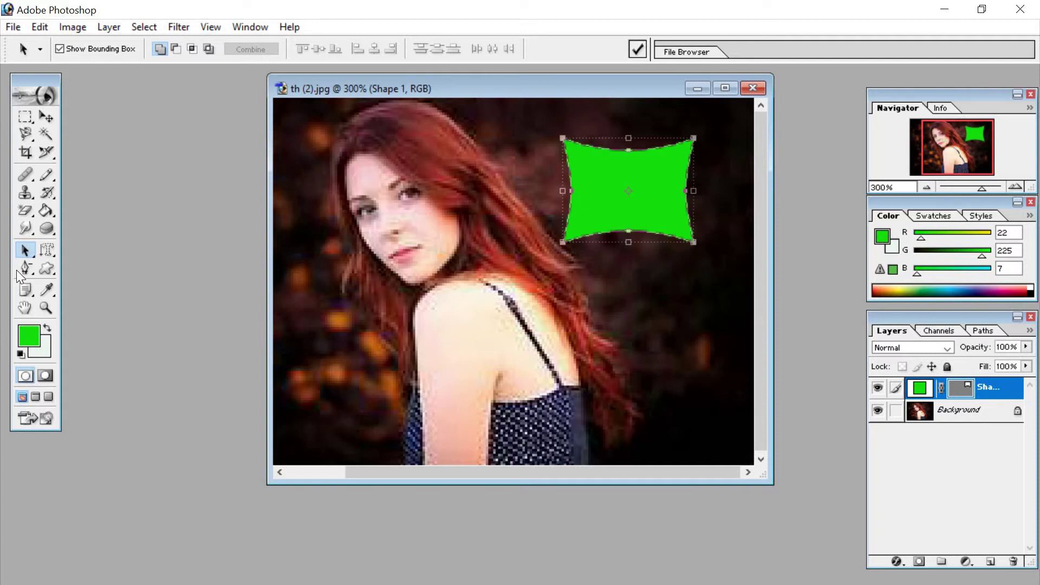
pyautogui.click(29, 253)
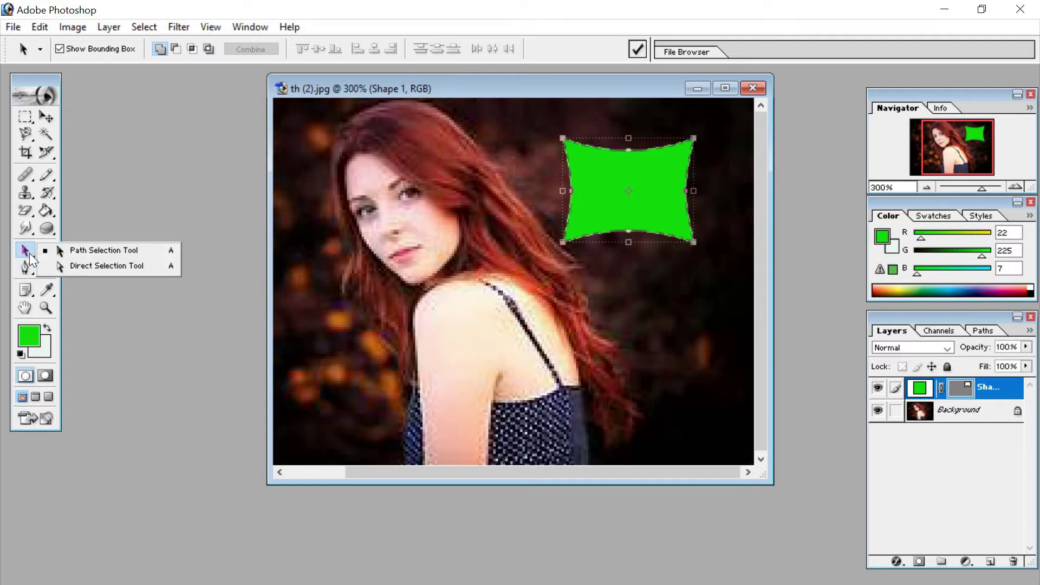
# - Drag the green shape's anchors and handles into an irregular curved form
pyautogui.click(83, 268)
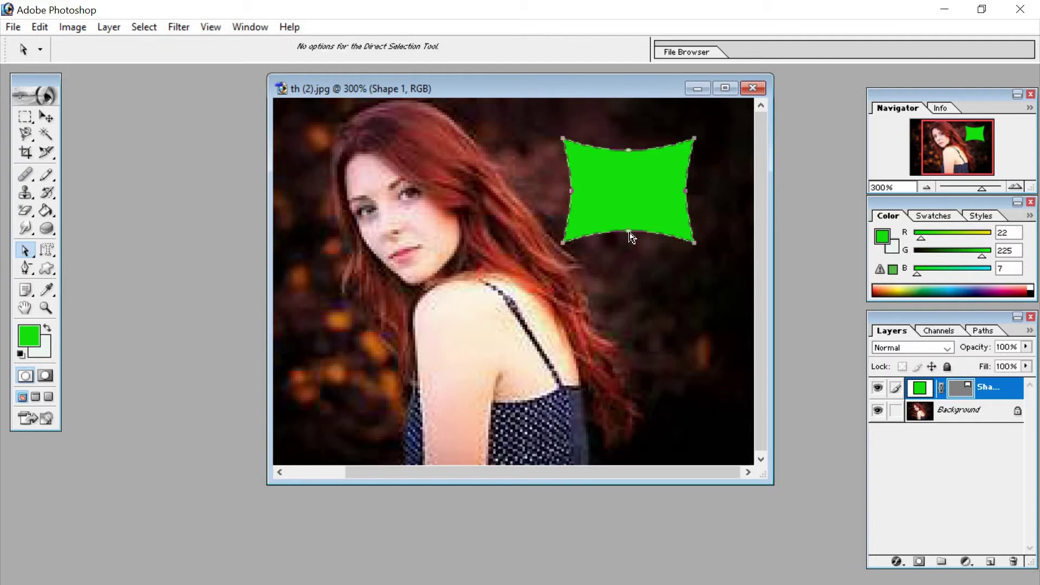
pyautogui.moveTo(630, 232); pyautogui.dragTo(661, 320)
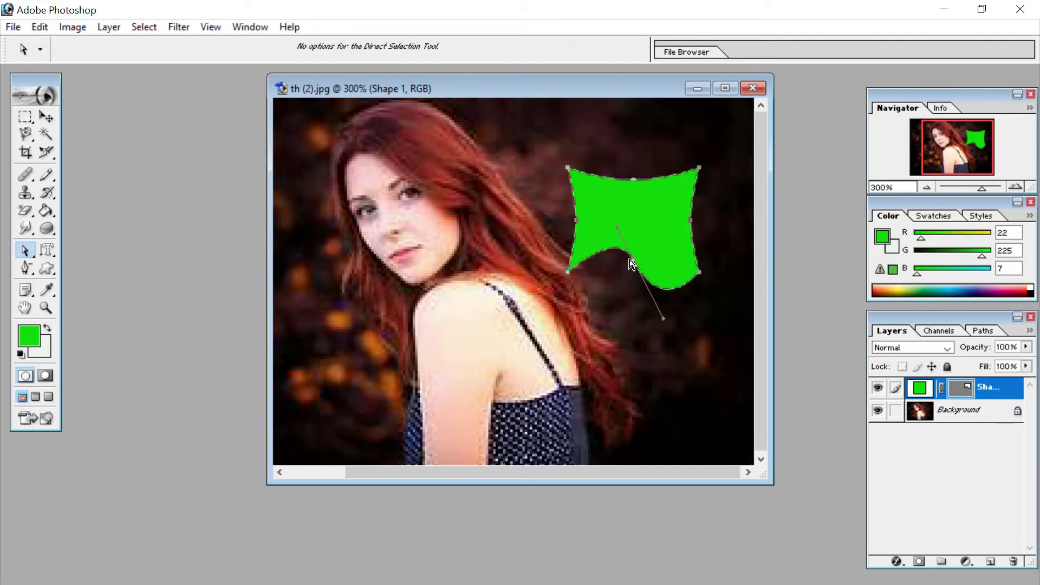
pyautogui.moveTo(635, 266); pyautogui.dragTo(631, 288)
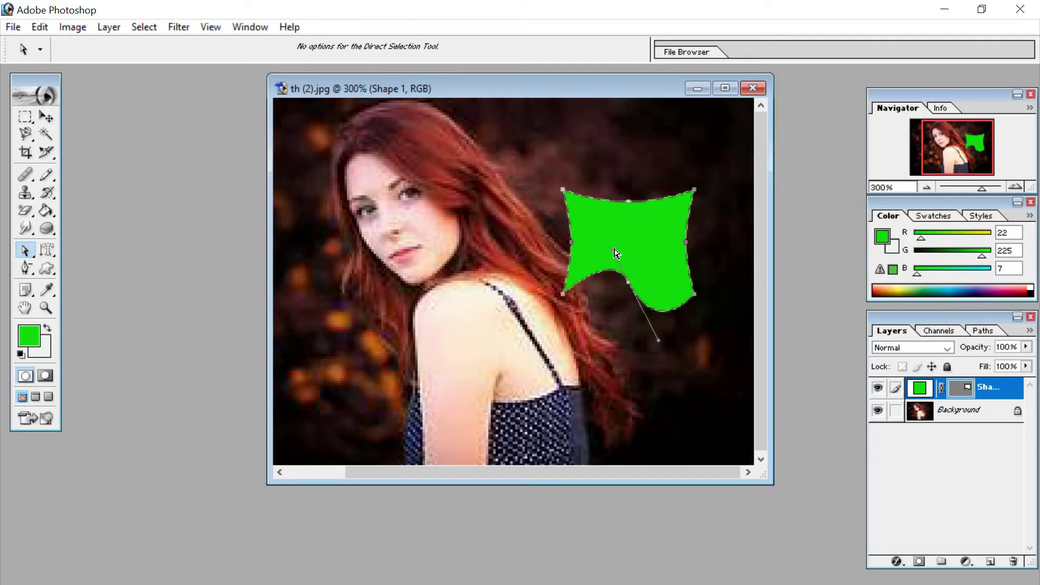
pyautogui.moveTo(611, 274); pyautogui.dragTo(630, 321)
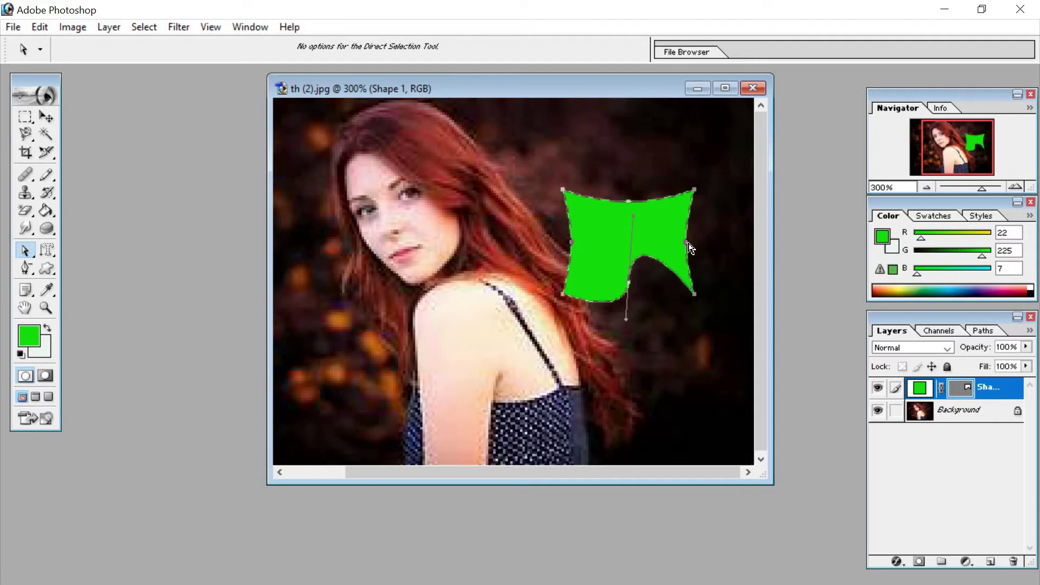
pyautogui.moveTo(689, 247); pyautogui.dragTo(650, 249)
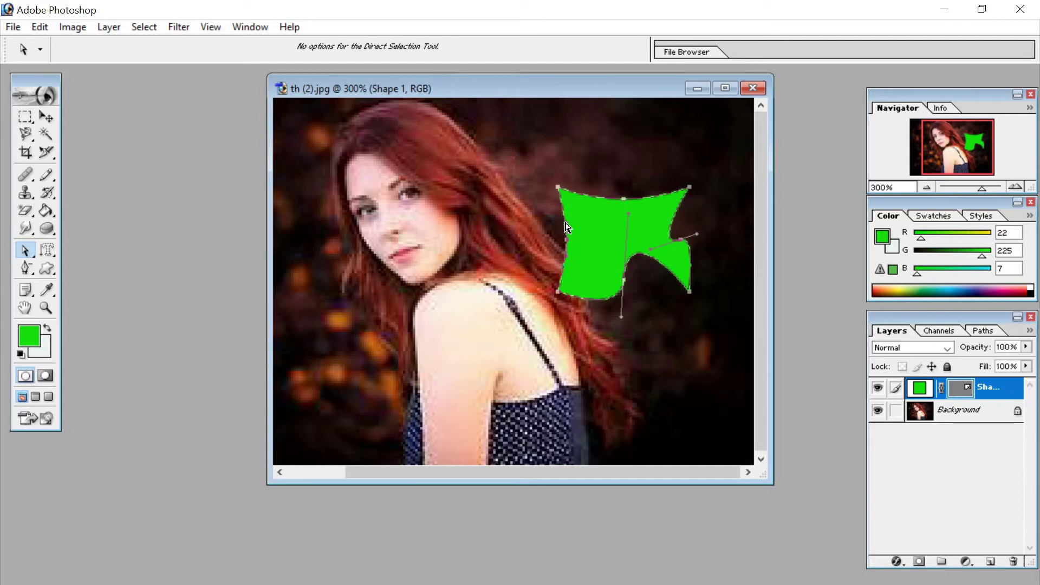
pyautogui.moveTo(595, 234); pyautogui.dragTo(629, 265)
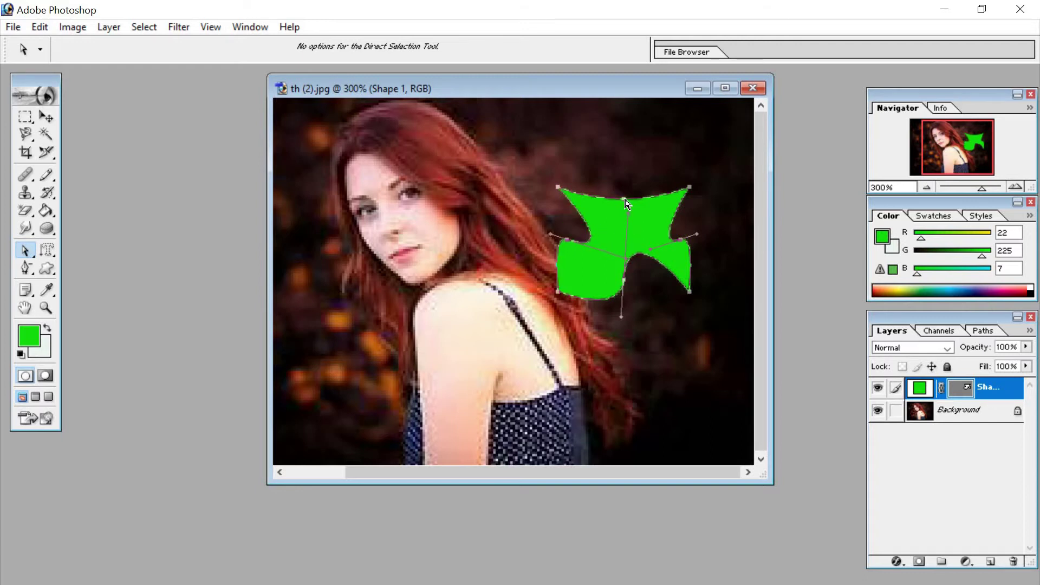
pyautogui.moveTo(626, 201); pyautogui.dragTo(661, 199)
pyautogui.moveTo(646, 288); pyautogui.dragTo(645, 294)
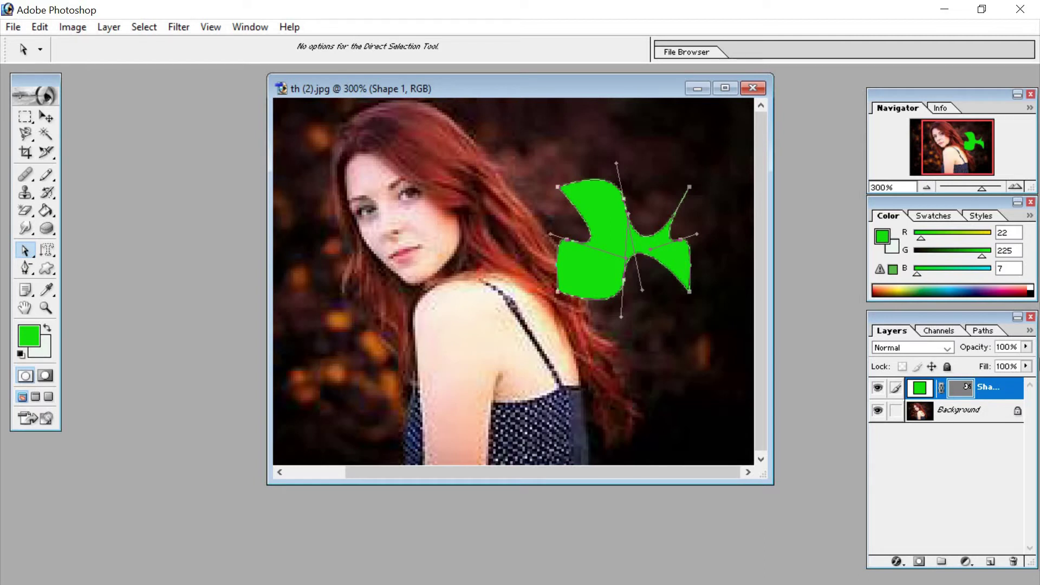
# - Delete the Shape 1 layer, leaving only the Background
pyautogui.click(998, 397)
pyautogui.rightClick(998, 392)
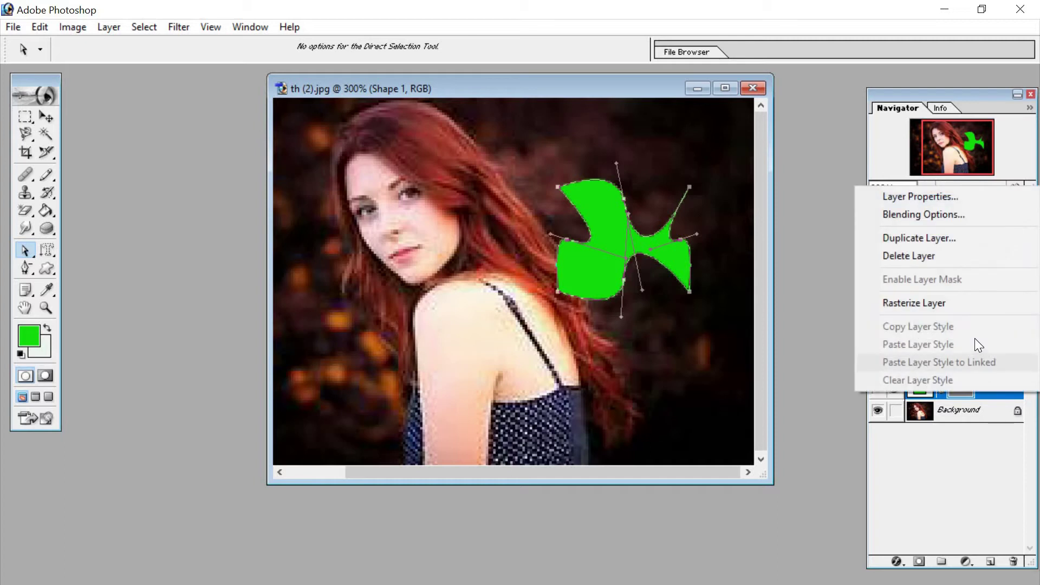
pyautogui.click(948, 256)
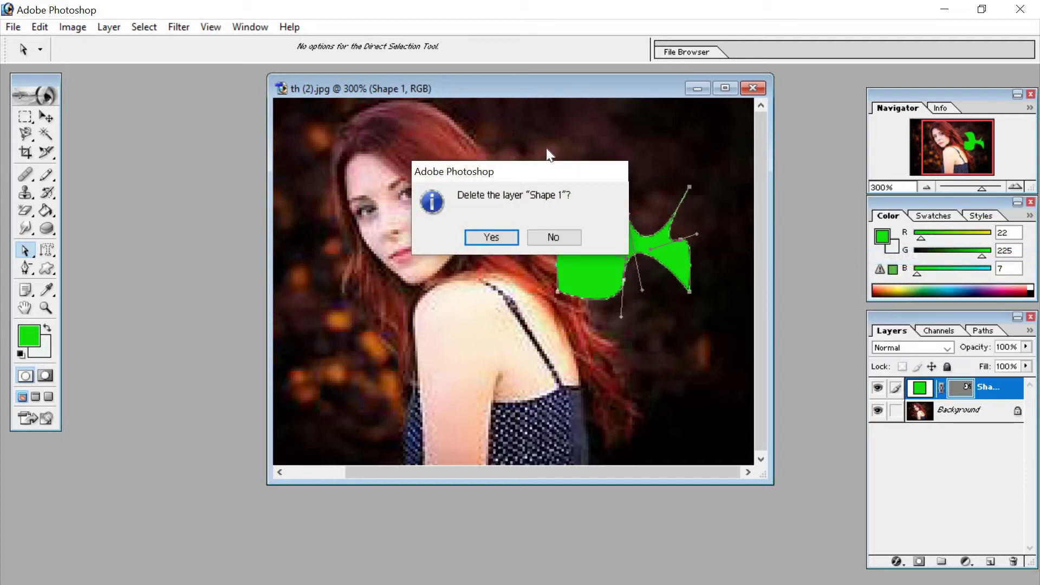
pyautogui.click(515, 237)
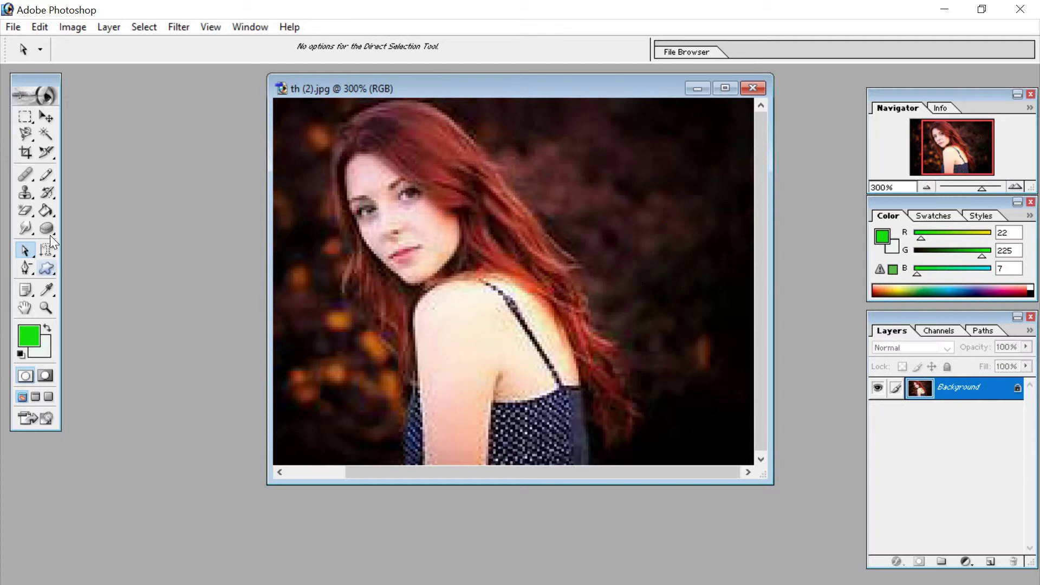
pyautogui.click(55, 250)
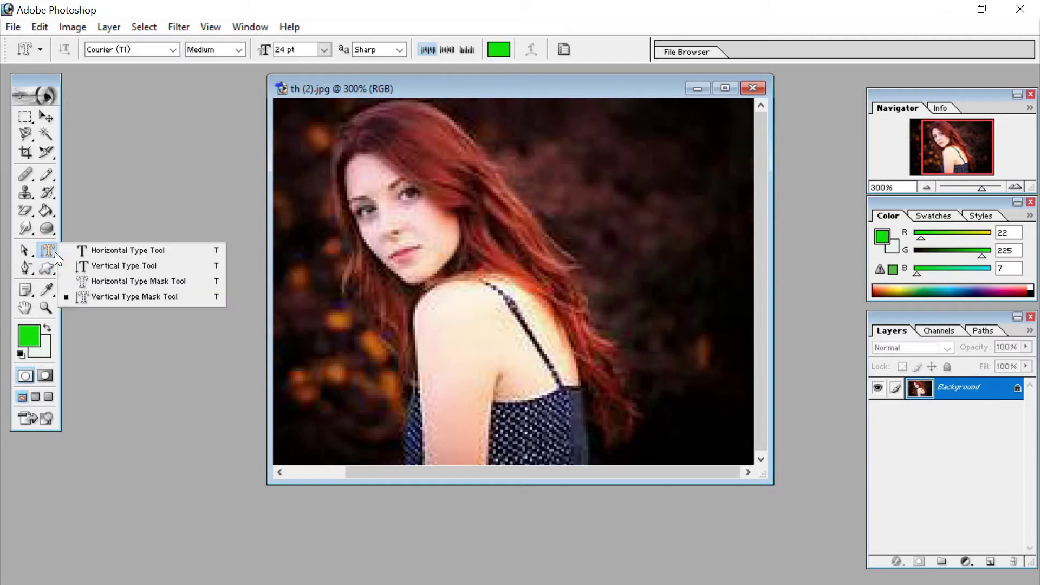
# - Type the word 'manu' as horizontal text in the photo's upper right and commit it
pyautogui.click(112, 251)
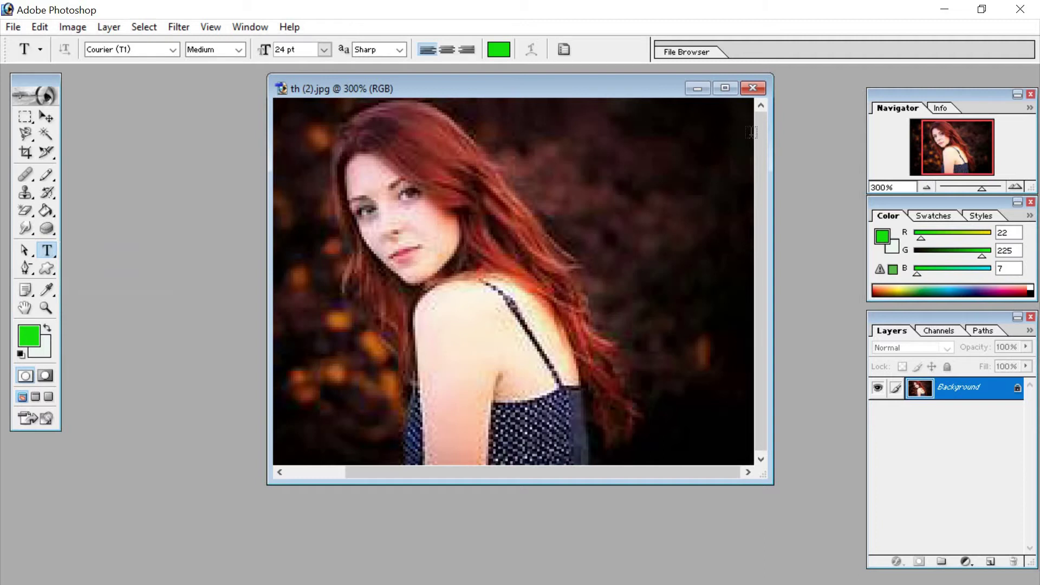
pyautogui.click(620, 139)
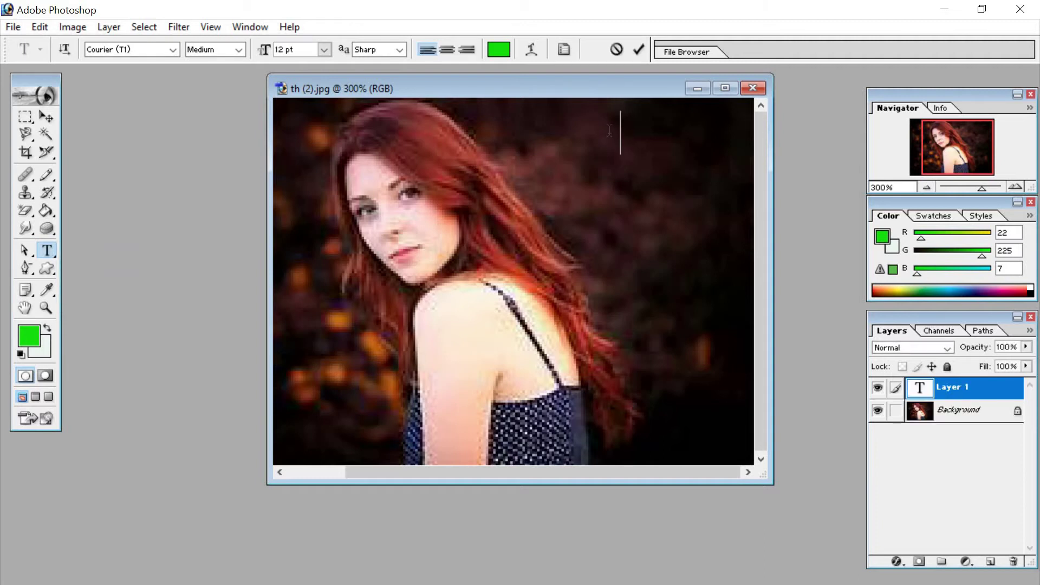
pyautogui.write('ma')
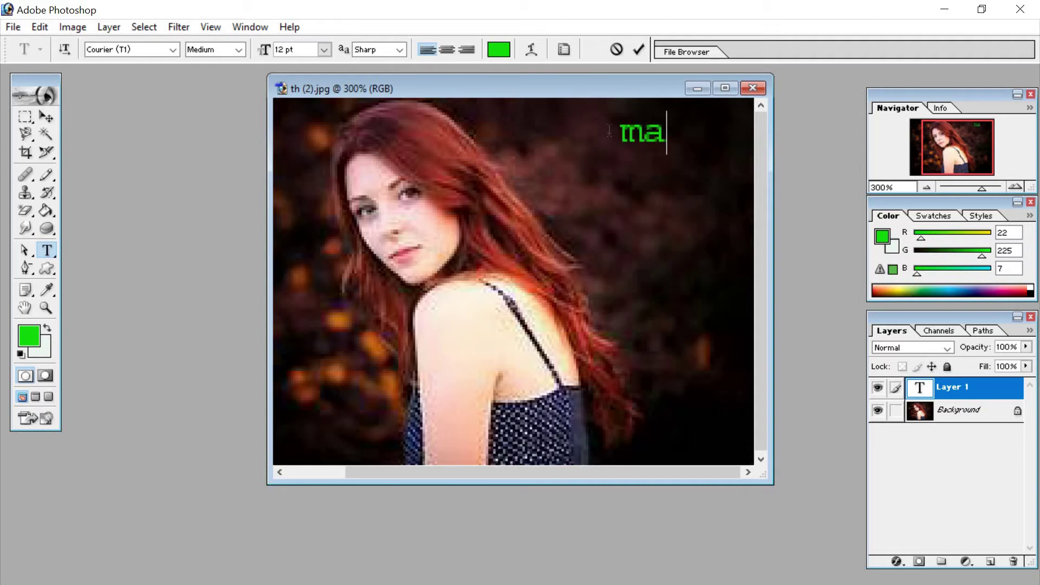
pyautogui.write('nu')
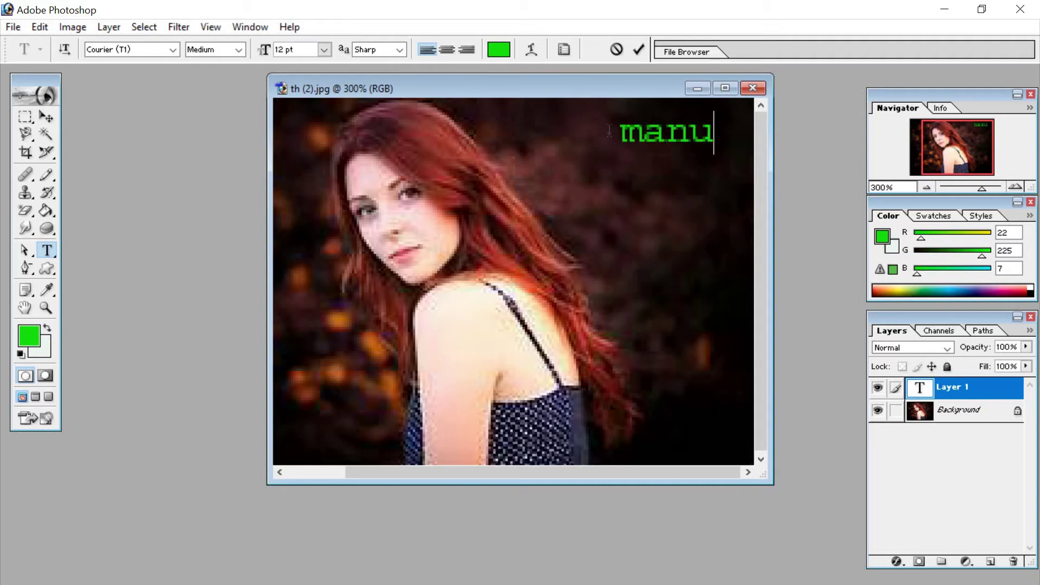
pyautogui.click(638, 50)
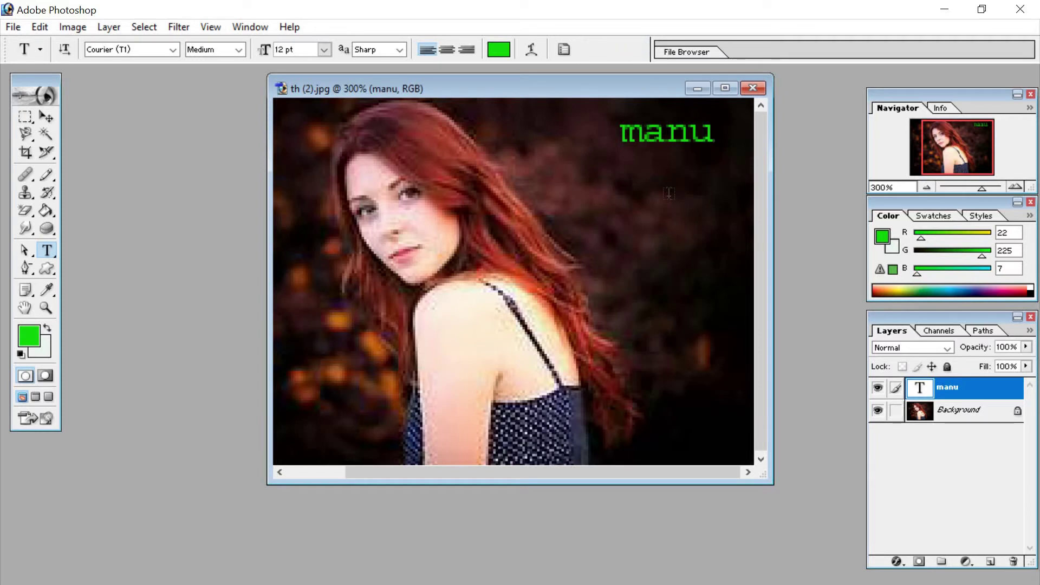
# - Add a vertical 'manu' text below the horizontal one and commit it
pyautogui.click(51, 252)
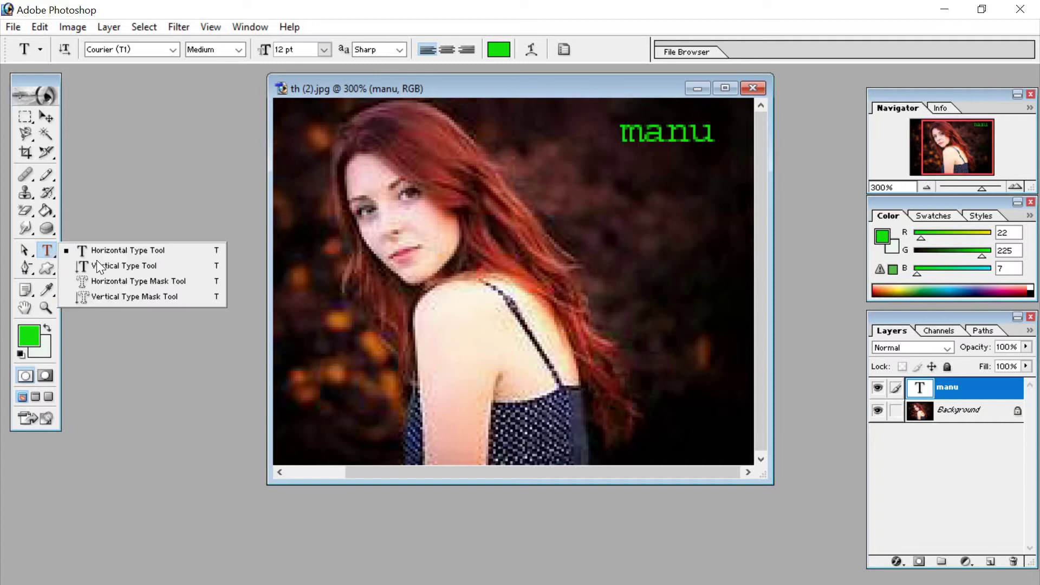
pyautogui.click(113, 268)
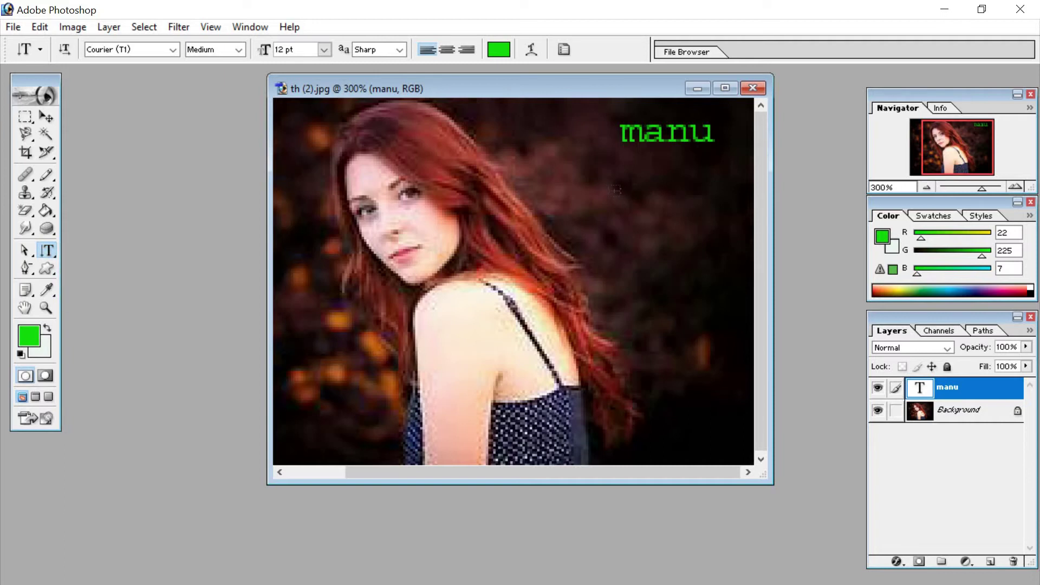
pyautogui.click(616, 190)
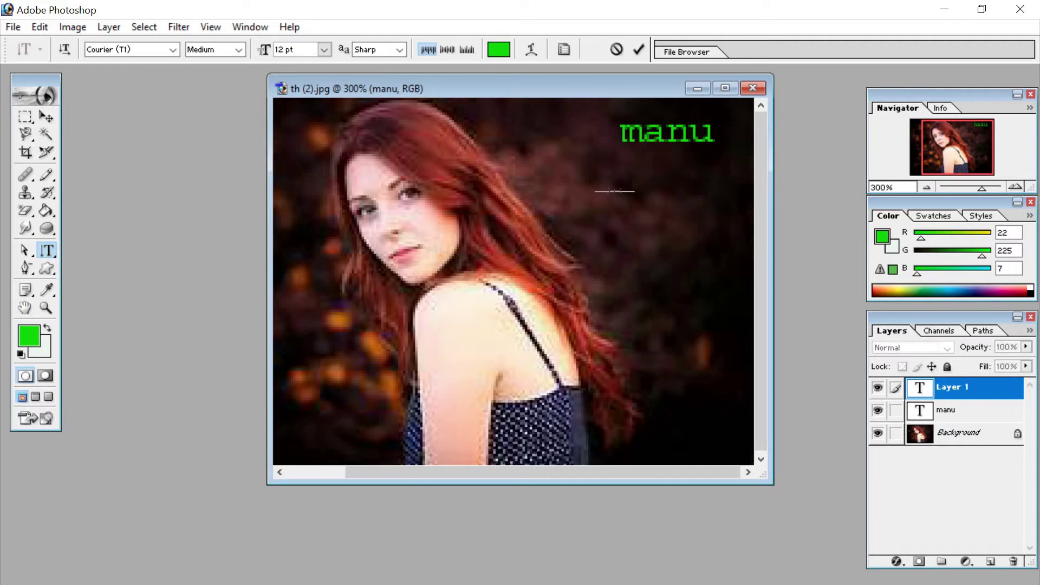
pyautogui.write('manu')
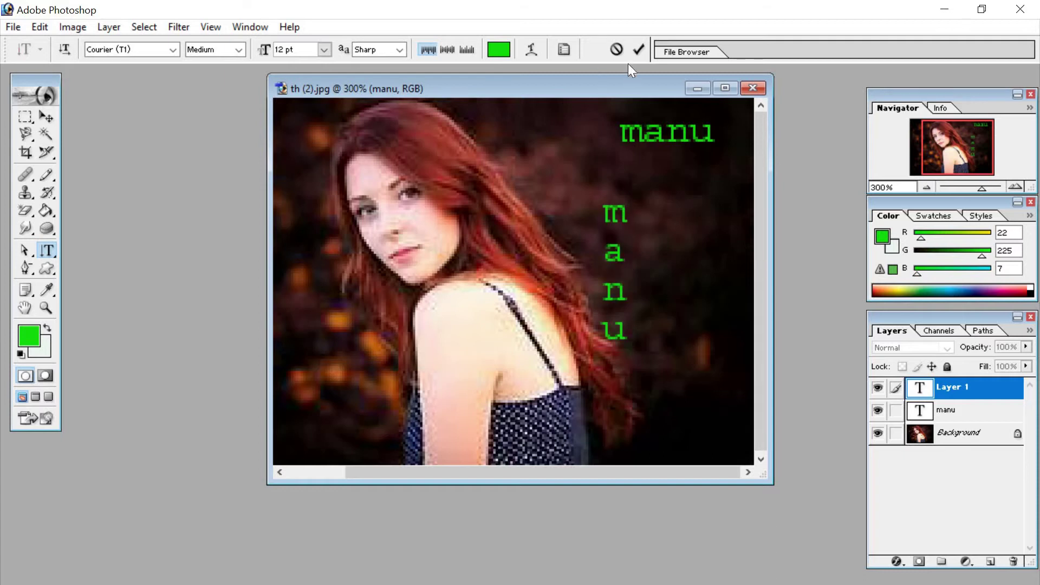
pyautogui.click(638, 51)
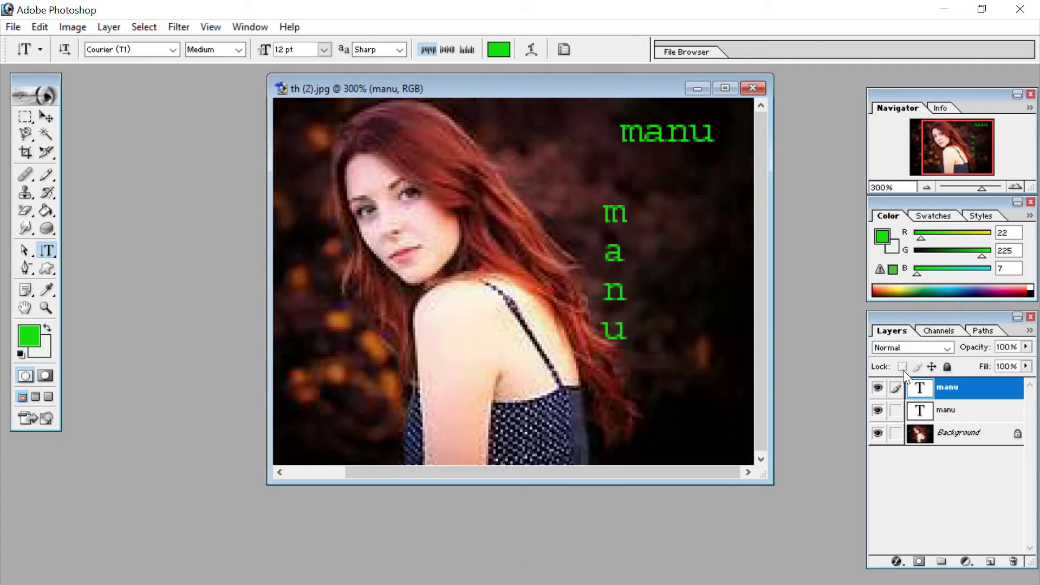
# - Delete both the horizontal and vertical manu text layers
pyautogui.click(972, 411)
pyautogui.rightClick(974, 412)
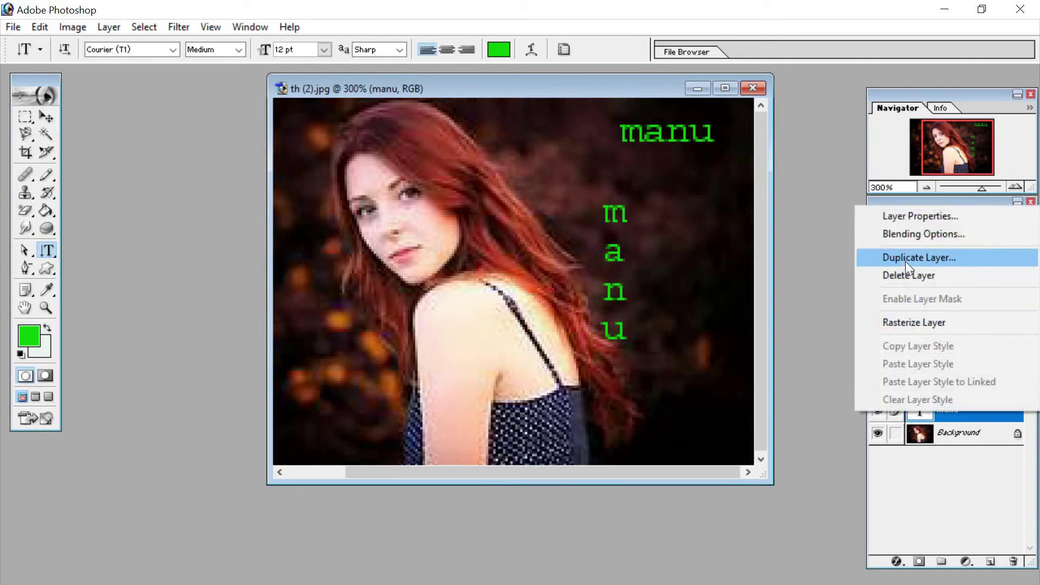
pyautogui.click(911, 274)
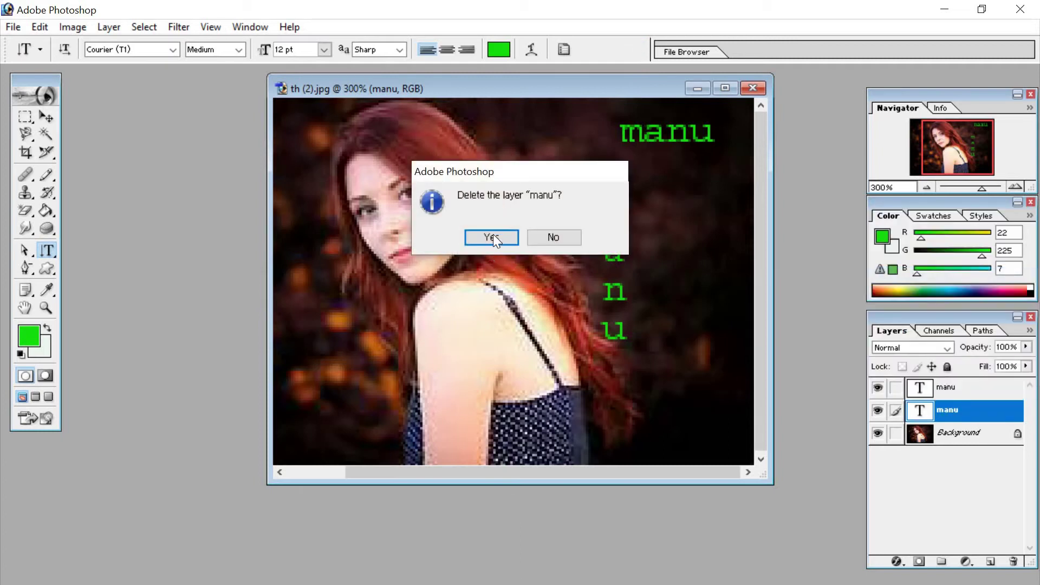
pyautogui.click(494, 237)
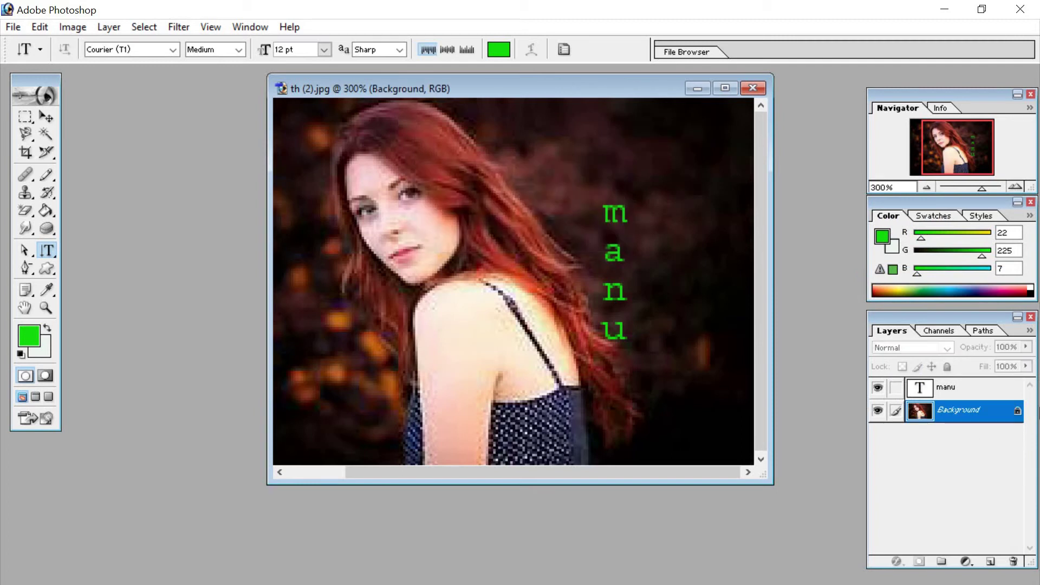
pyautogui.click(960, 390)
pyautogui.rightClick(959, 390)
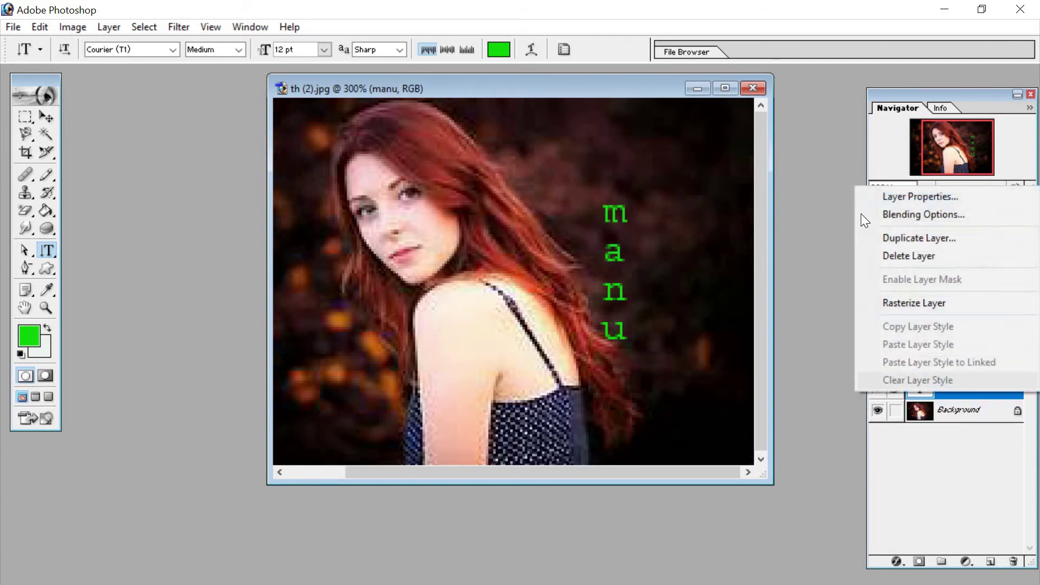
pyautogui.click(927, 255)
pyautogui.click(500, 236)
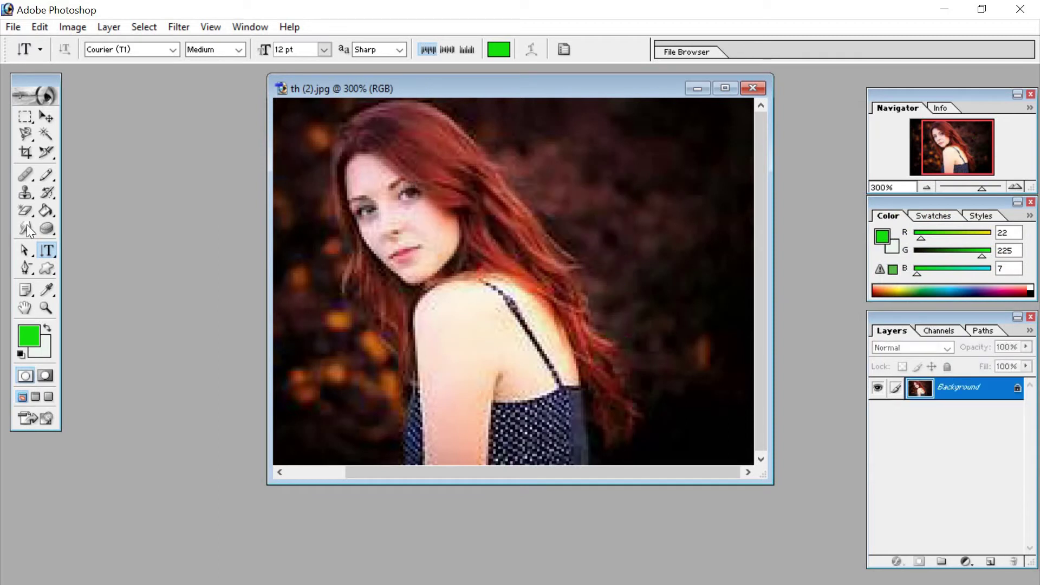
pyautogui.moveTo(53, 252); pyautogui.dragTo(132, 284)
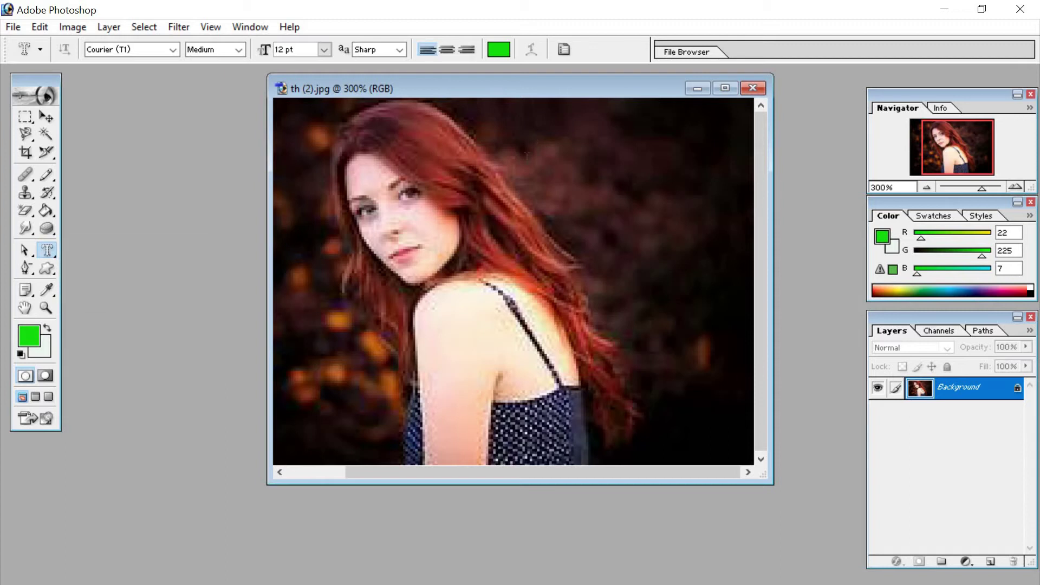
pyautogui.click(527, 158)
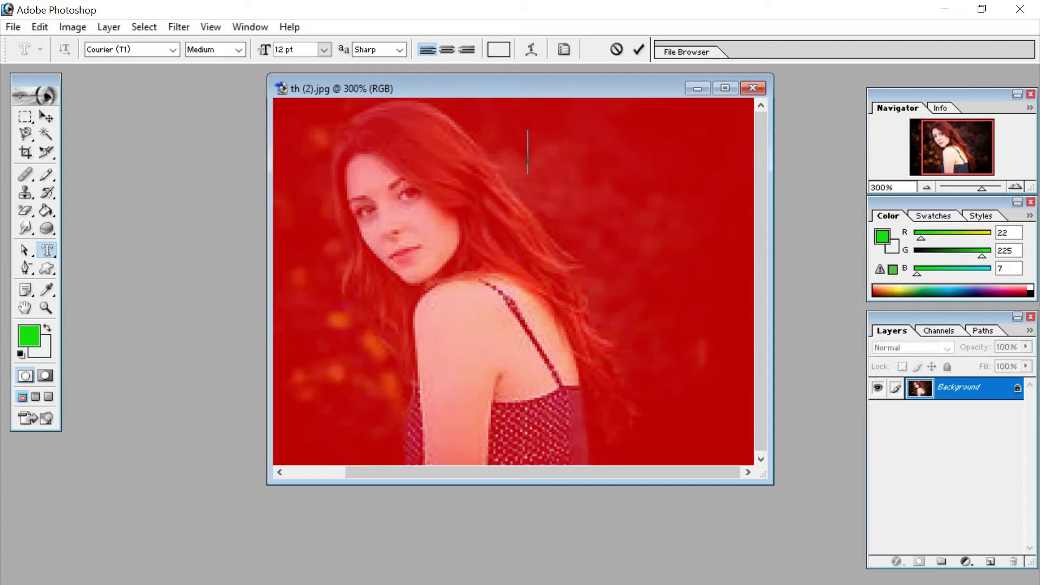
pyautogui.write('manu')
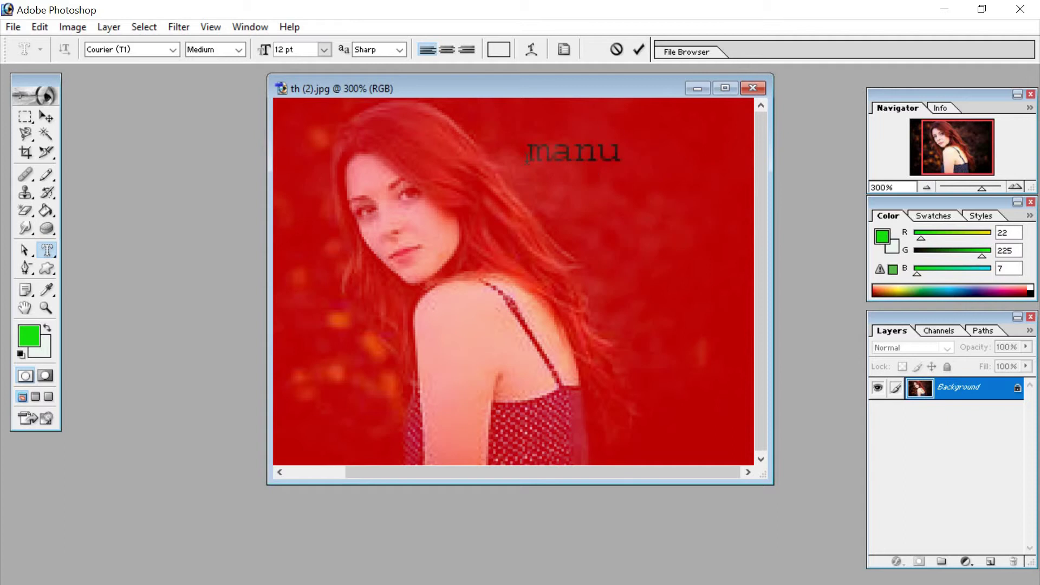
pyautogui.click(639, 49)
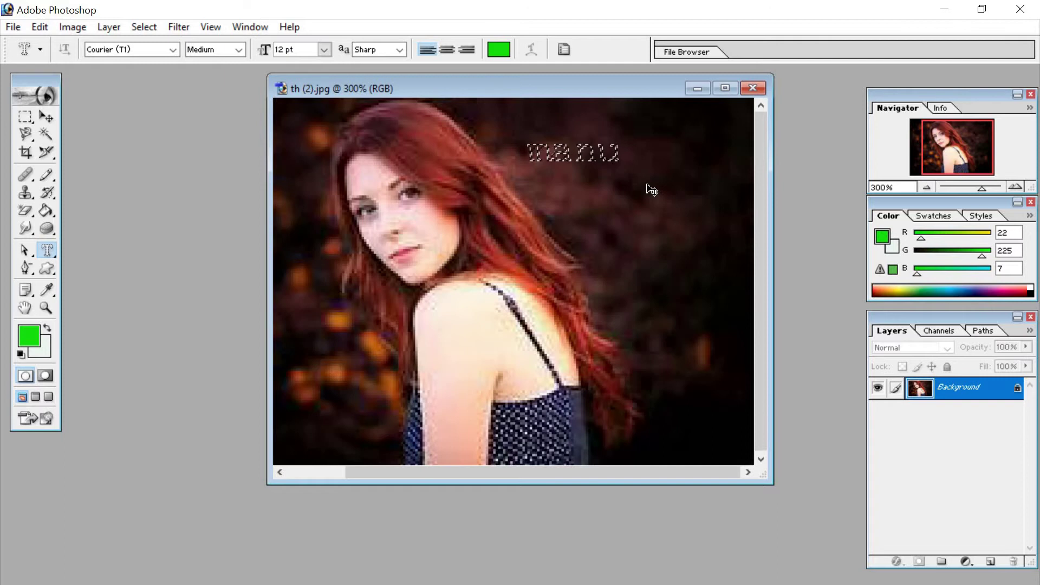
pyautogui.hotkey('ctrl', 'd')
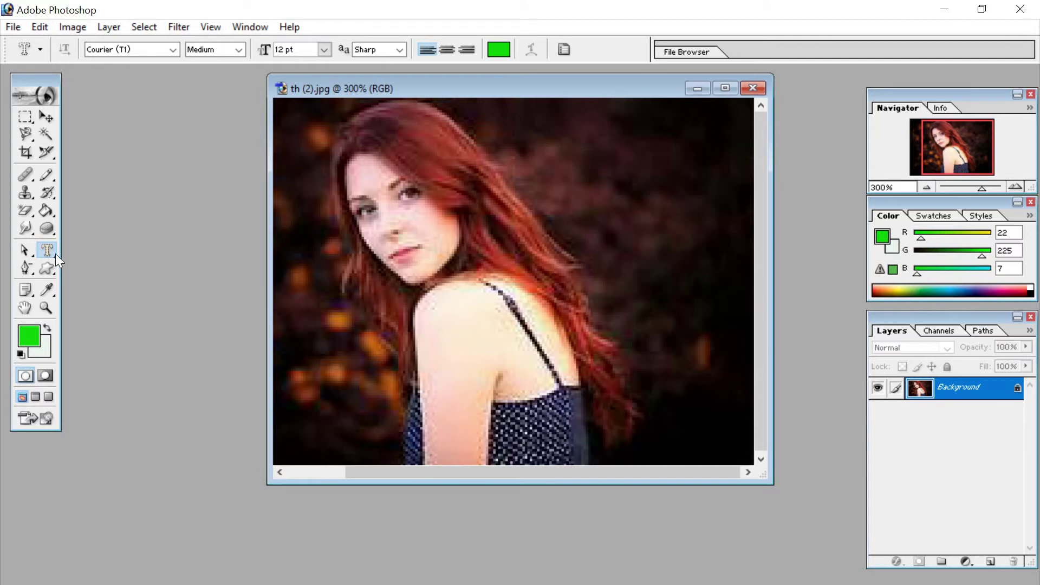
pyautogui.moveTo(55, 253); pyautogui.dragTo(109, 300)
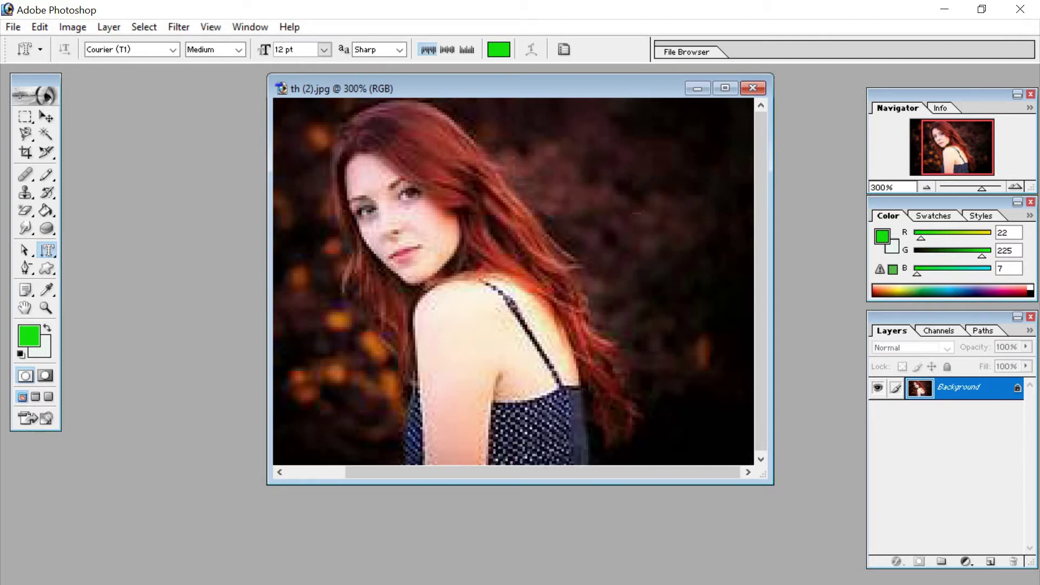
pyautogui.click(602, 158)
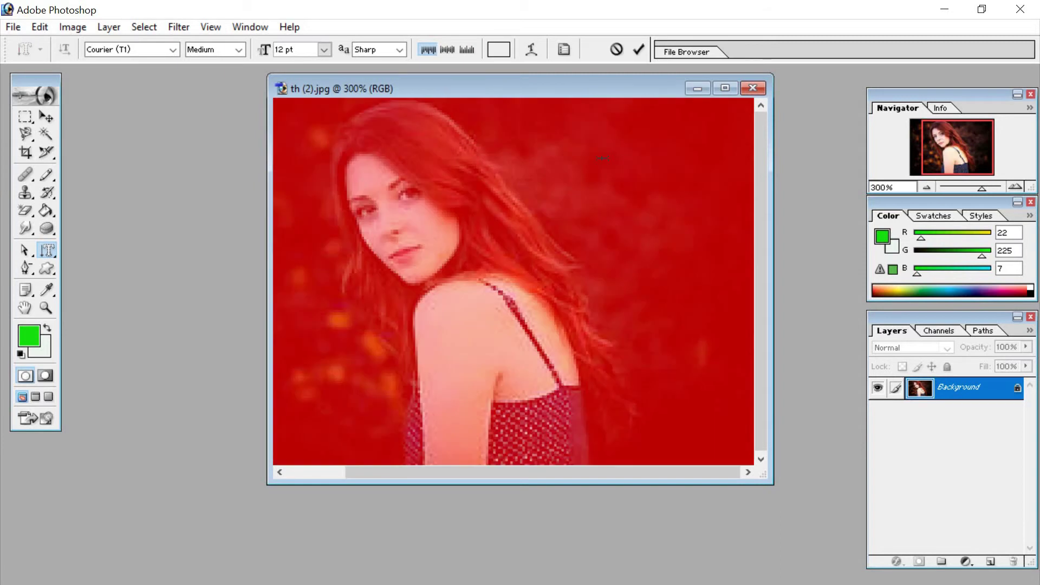
pyautogui.write('manu')
pyautogui.click(640, 47)
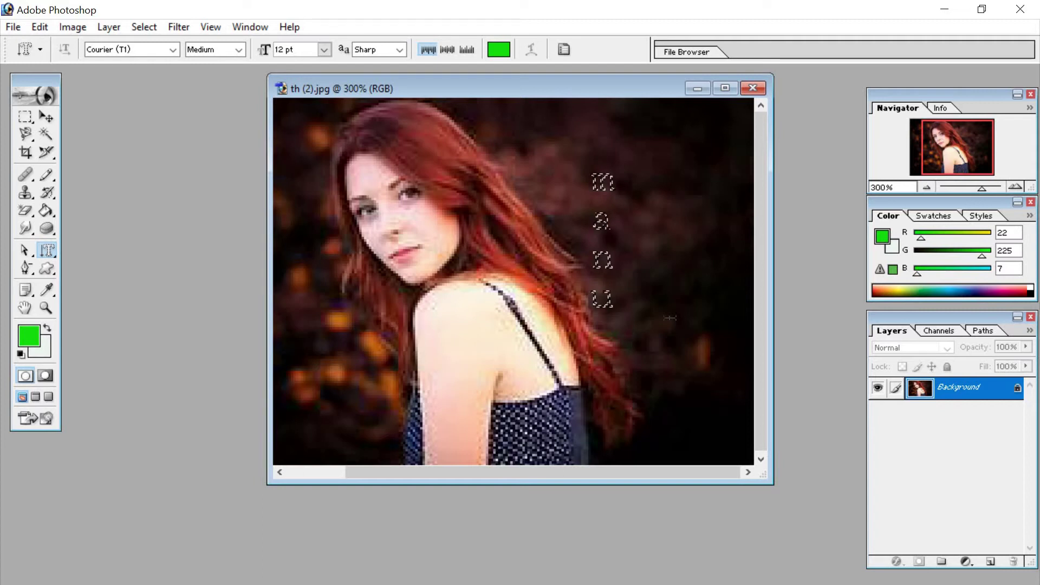
pyautogui.hotkey('ctrl', 'd')
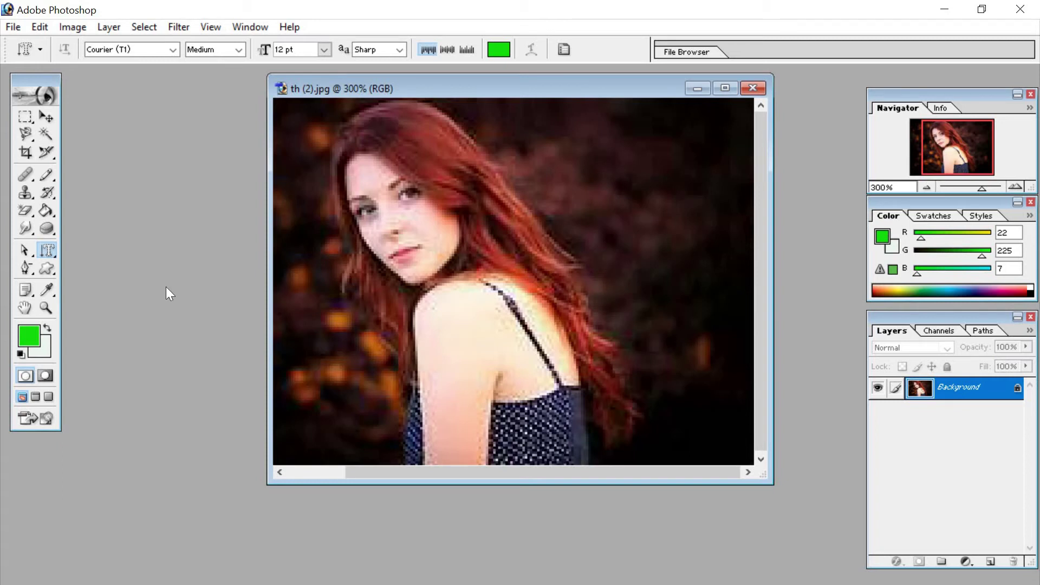
pyautogui.click(31, 271)
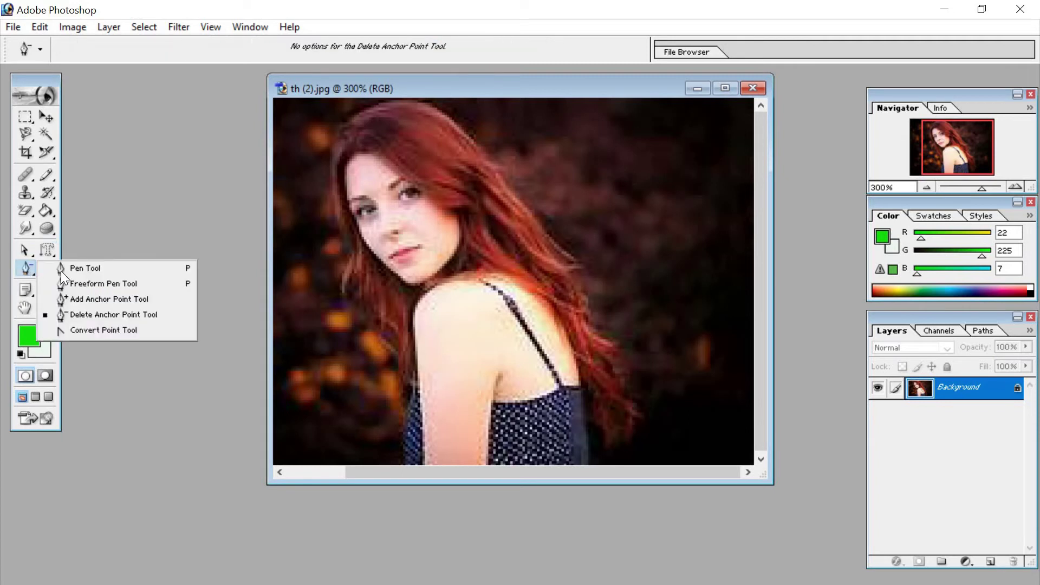
pyautogui.click(94, 268)
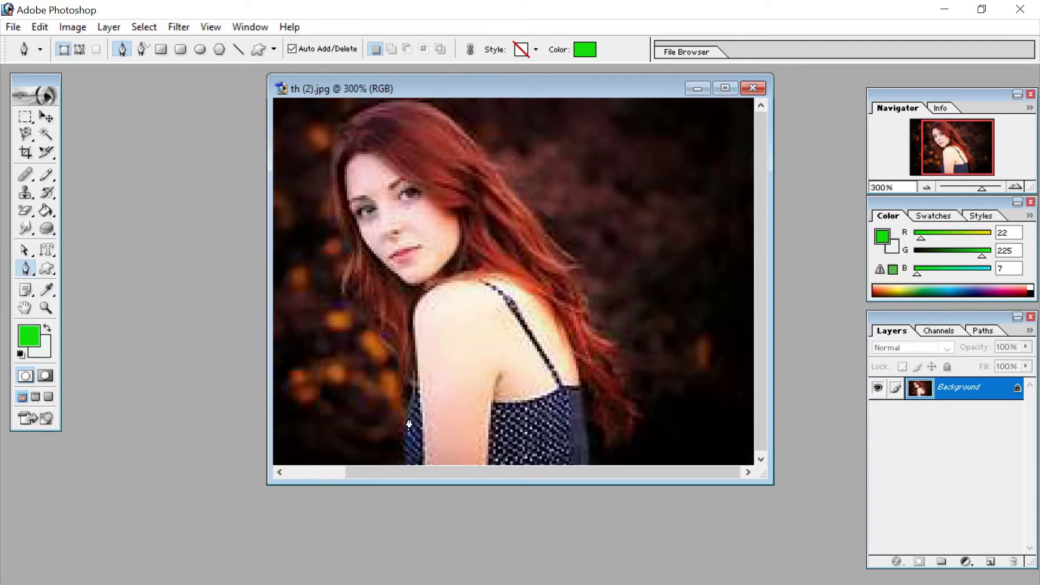
pyautogui.click(402, 455)
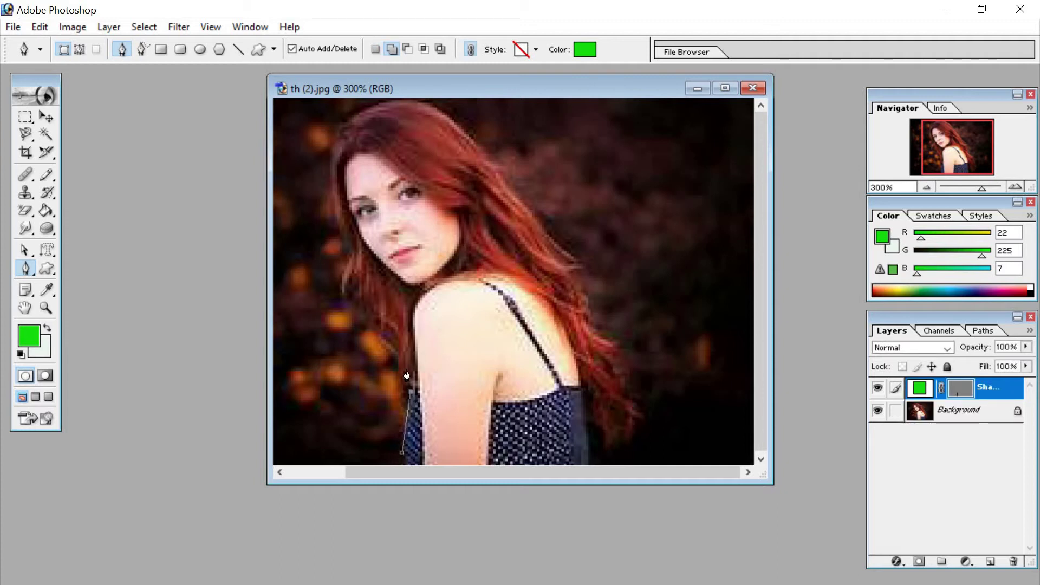
pyautogui.moveTo(402, 339); pyautogui.dragTo(345, 299)
pyautogui.click(355, 283)
pyautogui.click(321, 223)
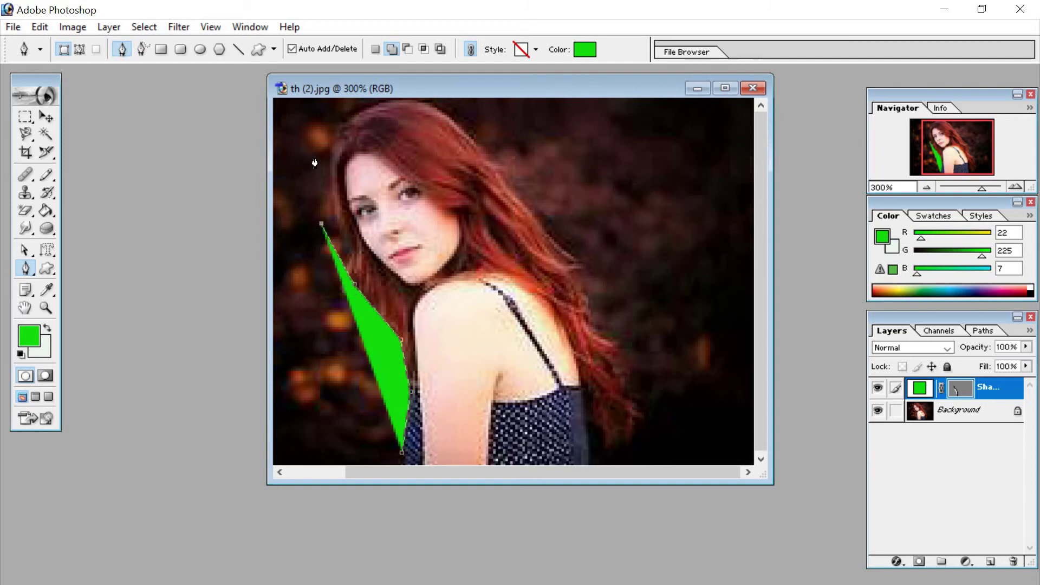
pyautogui.click(314, 157)
pyautogui.click(316, 113)
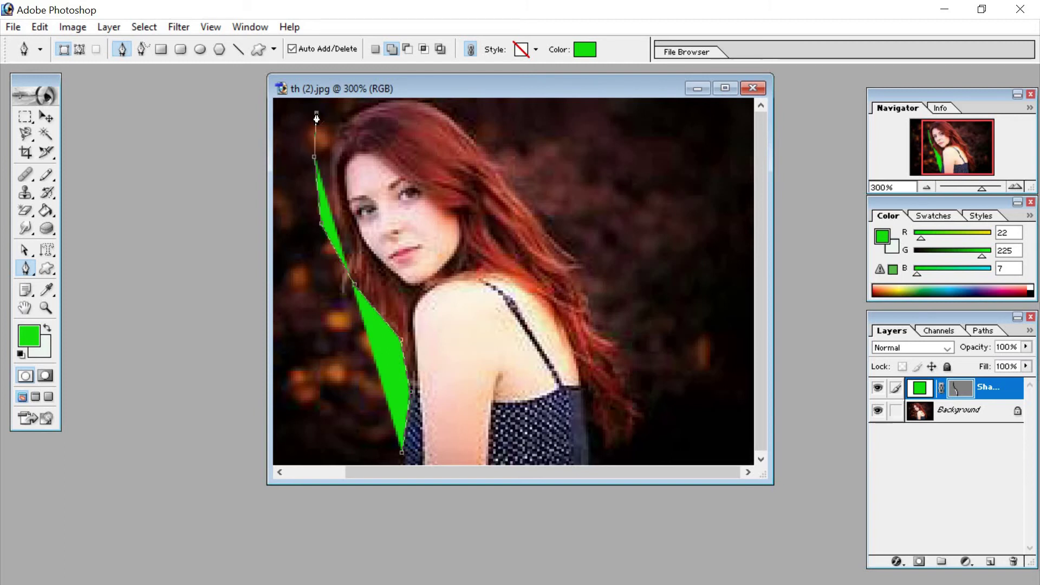
pyautogui.click(286, 163)
pyautogui.click(305, 267)
pyautogui.click(321, 412)
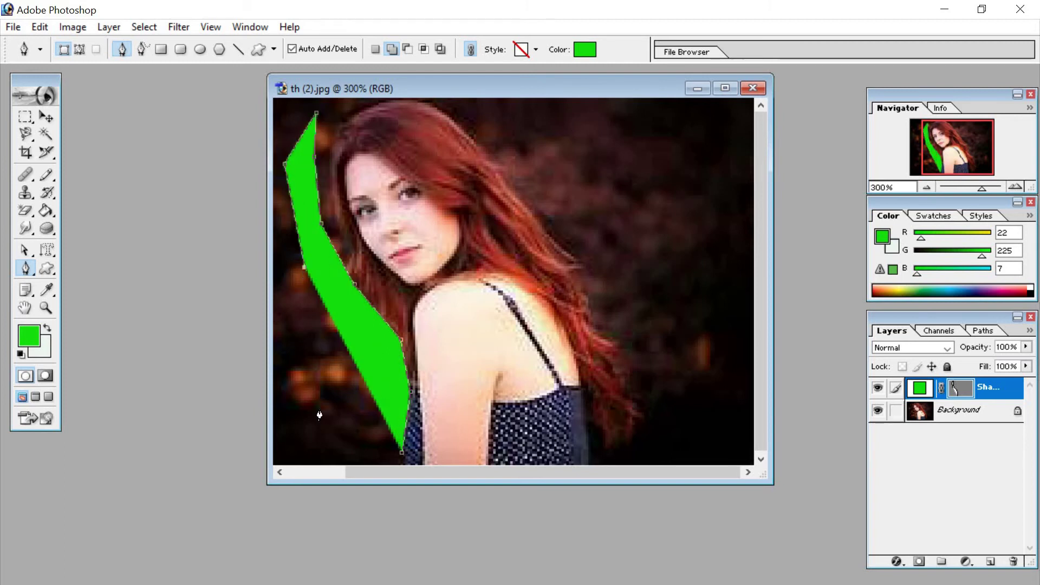
pyautogui.click(361, 445)
pyautogui.click(290, 462)
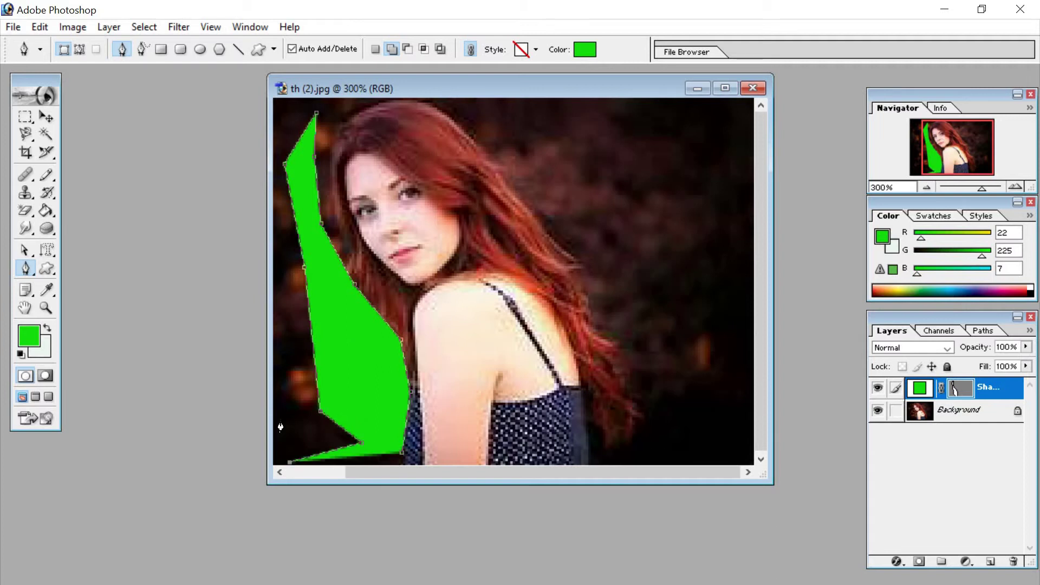
pyautogui.click(280, 339)
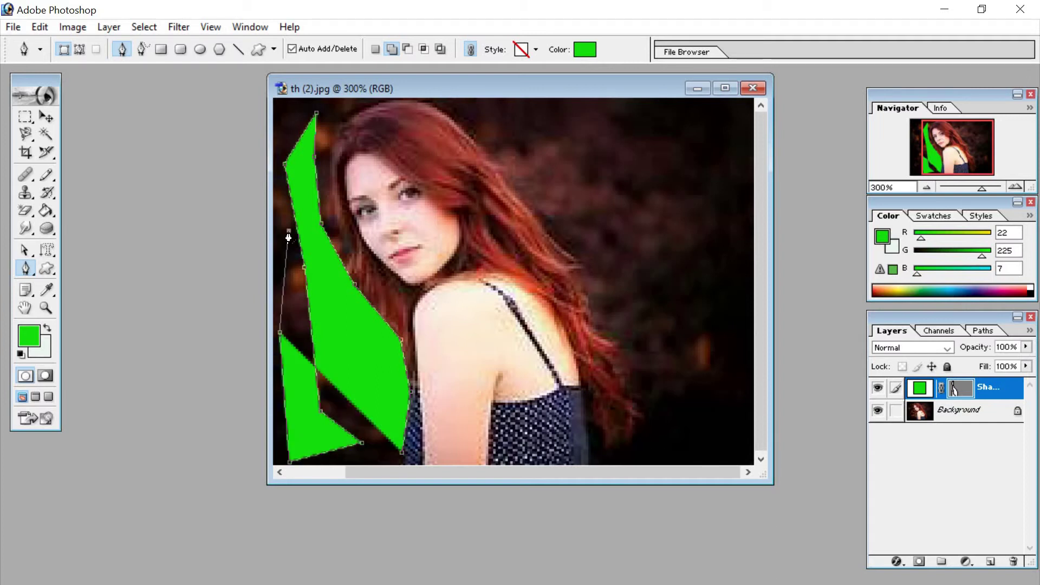
pyautogui.click(289, 230)
pyautogui.click(567, 140)
pyautogui.click(713, 238)
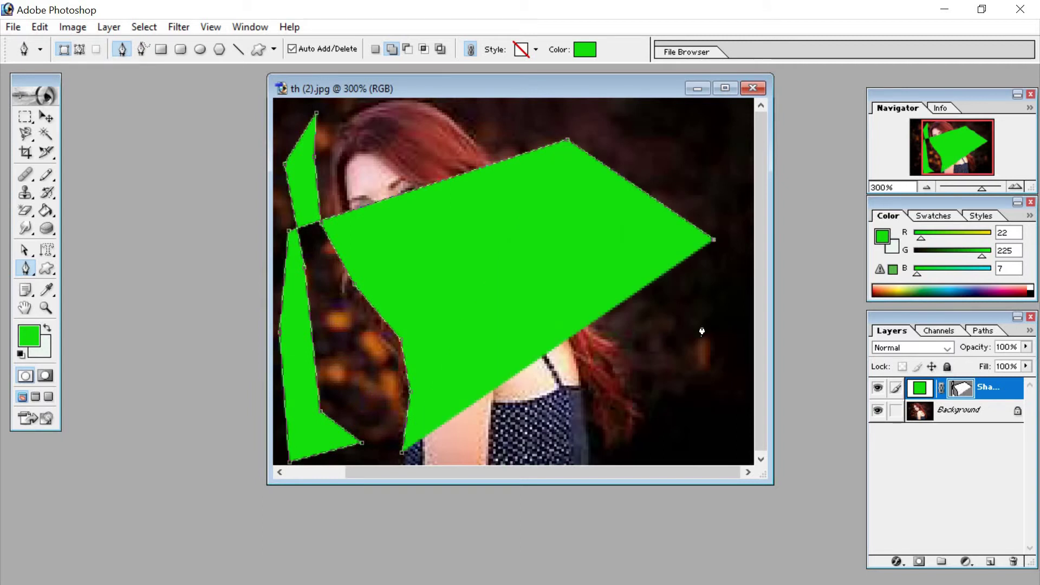
pyautogui.click(702, 325)
pyautogui.click(683, 415)
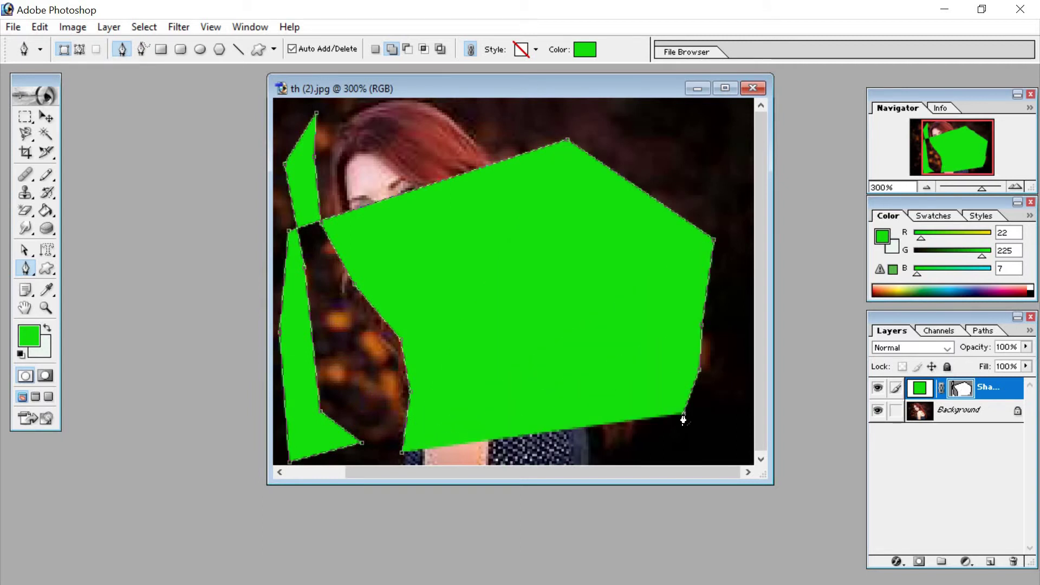
pyautogui.hotkey('ctrl', 'z')
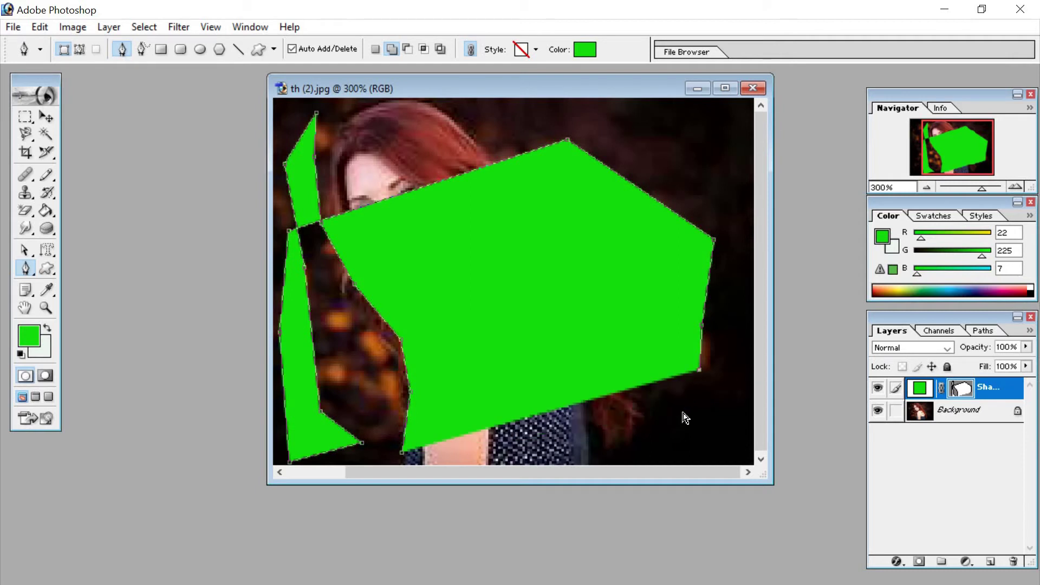
pyautogui.hotkey('ctrl', 'z')
pyautogui.hotkey('ctrl', 'z')
pyautogui.hotkey('ctrl', 'z')
pyautogui.hotkey('ctrl', 'z')
pyautogui.hotkey('ctrl', 'z')
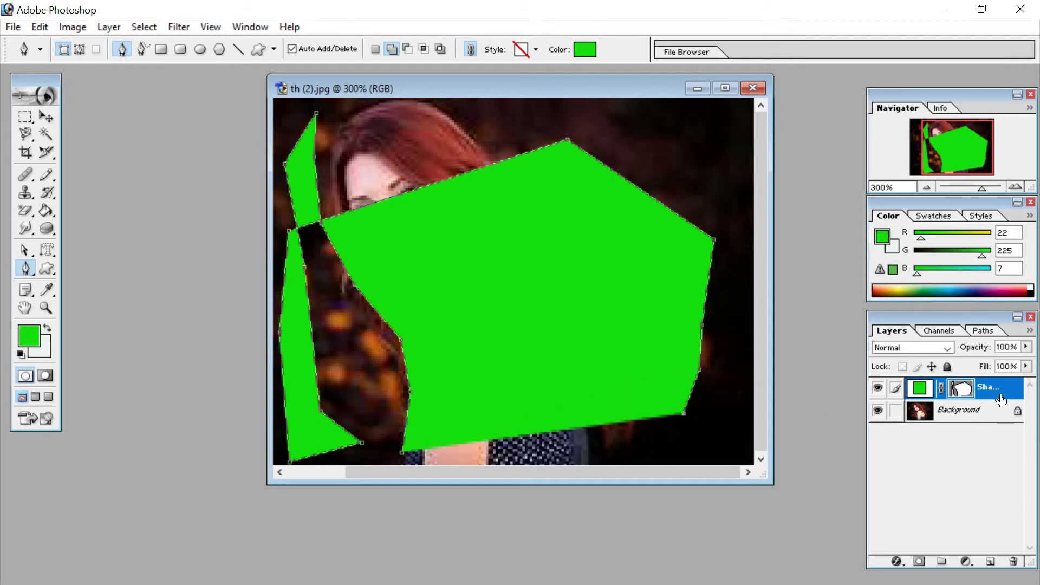
pyautogui.rightClick(994, 388)
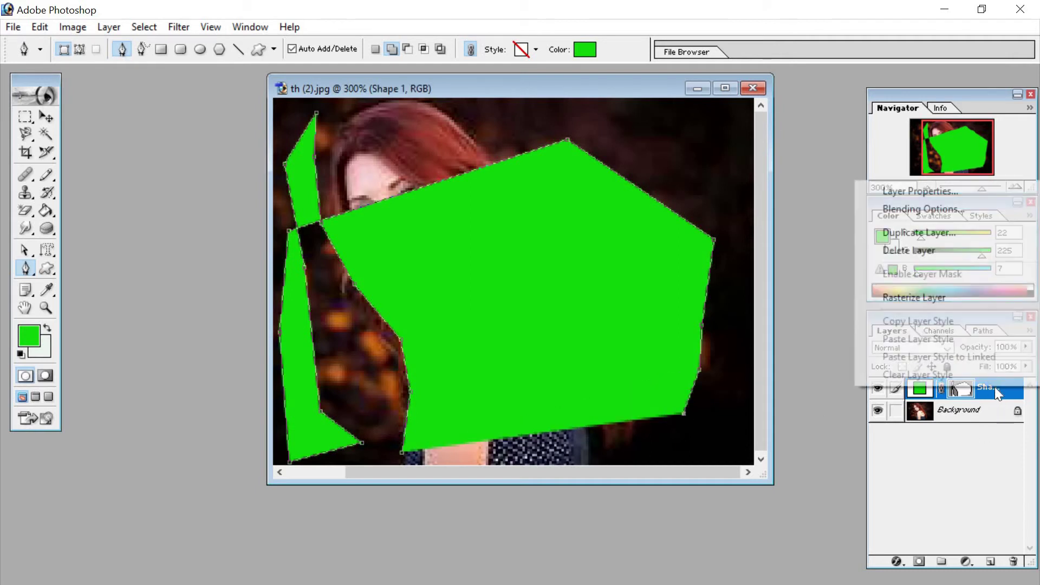
pyautogui.click(945, 250)
pyautogui.click(494, 237)
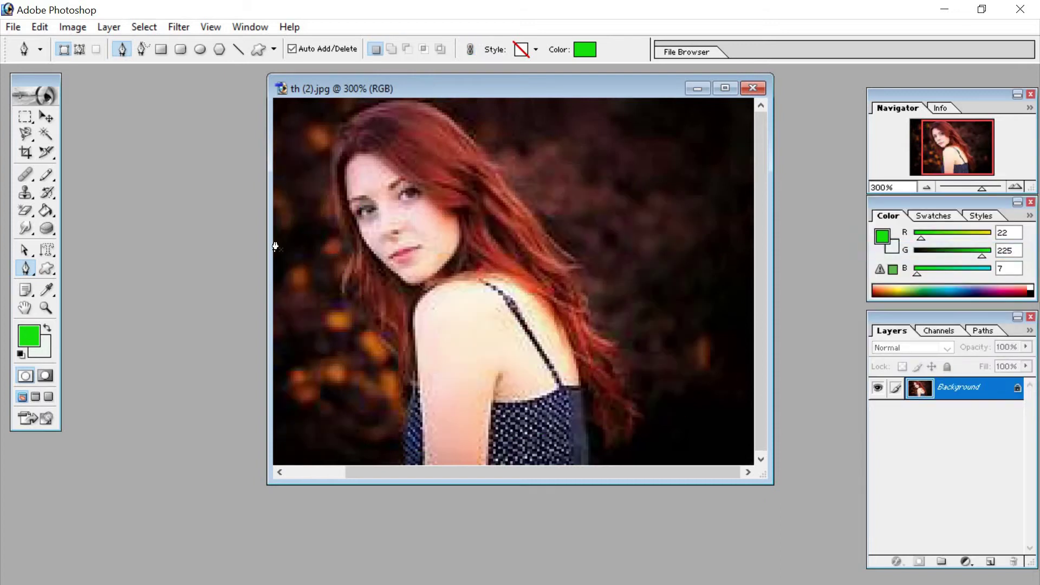
pyautogui.rightClick(28, 274)
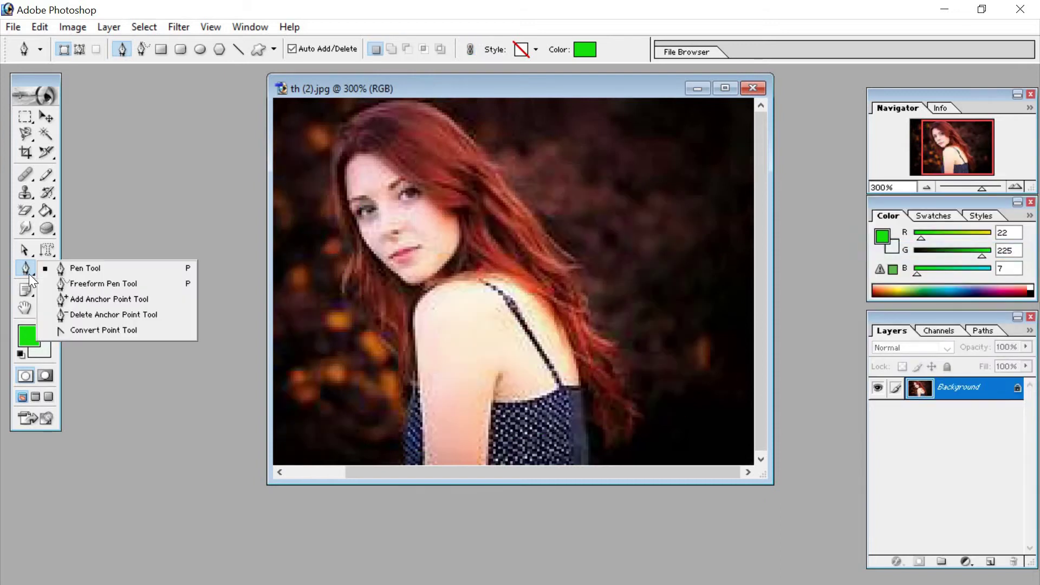
pyautogui.click(112, 284)
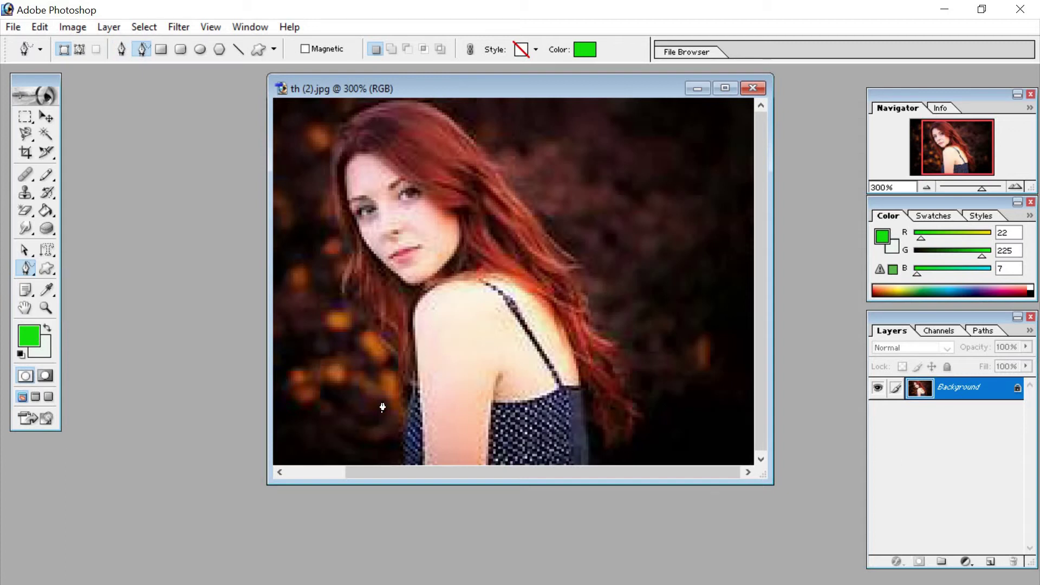
pyautogui.moveTo(403, 389)
pyautogui.mouseDown()
pyautogui.moveTo(330, 274)
pyautogui.moveTo(315, 176)
pyautogui.moveTo(341, 127)
pyautogui.moveTo(437, 103)
pyautogui.moveTo(580, 237)
pyautogui.moveTo(639, 404)
pyautogui.moveTo(752, 458)
pyautogui.mouseUp()
pyautogui.moveTo(738, 290)
pyautogui.mouseDown()
pyautogui.moveTo(733, 143)
pyautogui.moveTo(708, 105)
pyautogui.moveTo(588, 94)
pyautogui.moveTo(313, 110)
pyautogui.moveTo(283, 181)
pyautogui.moveTo(299, 248)
pyautogui.moveTo(269, 470)
pyautogui.moveTo(282, 449)
pyautogui.moveTo(302, 470)
pyautogui.moveTo(391, 466)
pyautogui.moveTo(403, 399)
pyautogui.mouseUp()
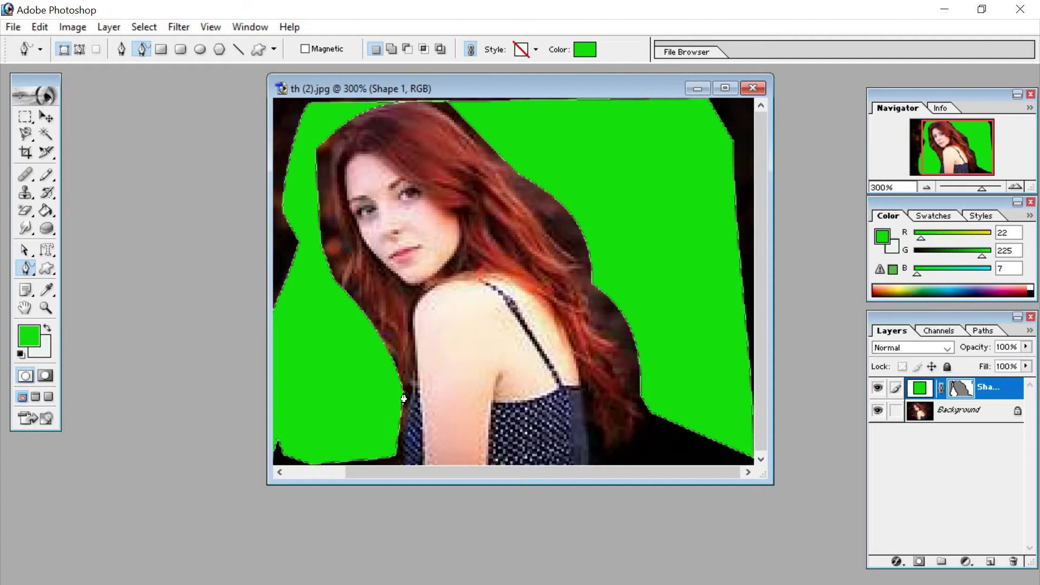
pyautogui.hotkey('ctrl', 'z')
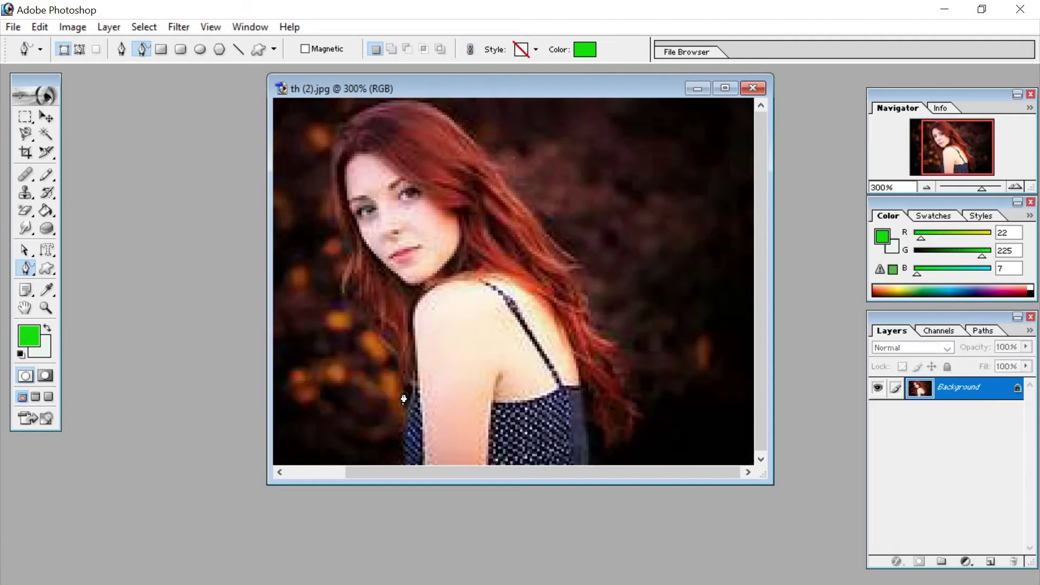
# - Draw a green three-point triangle on the left background with the Pen tool
pyautogui.click(30, 275)
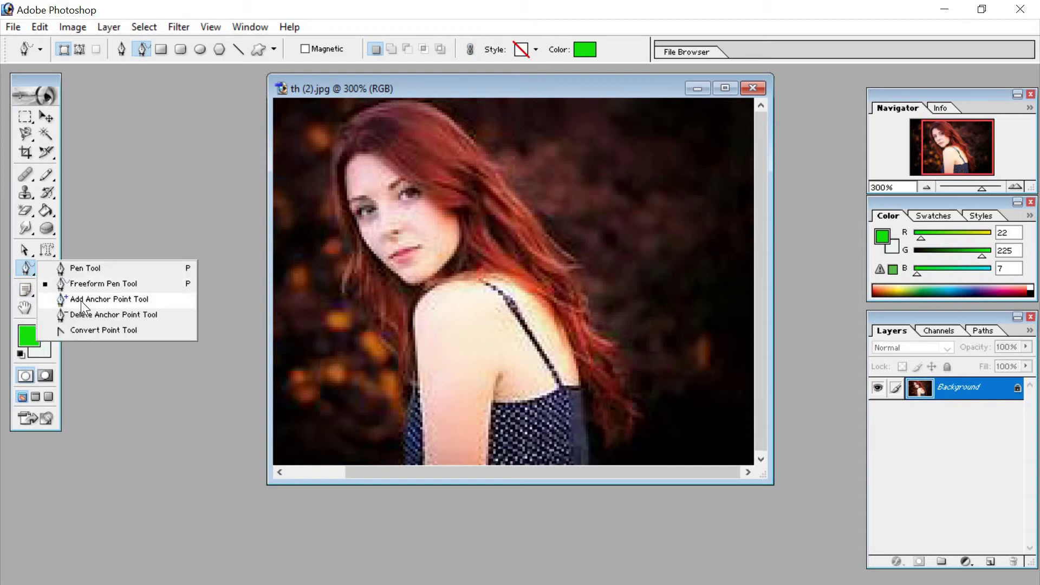
pyautogui.click(100, 268)
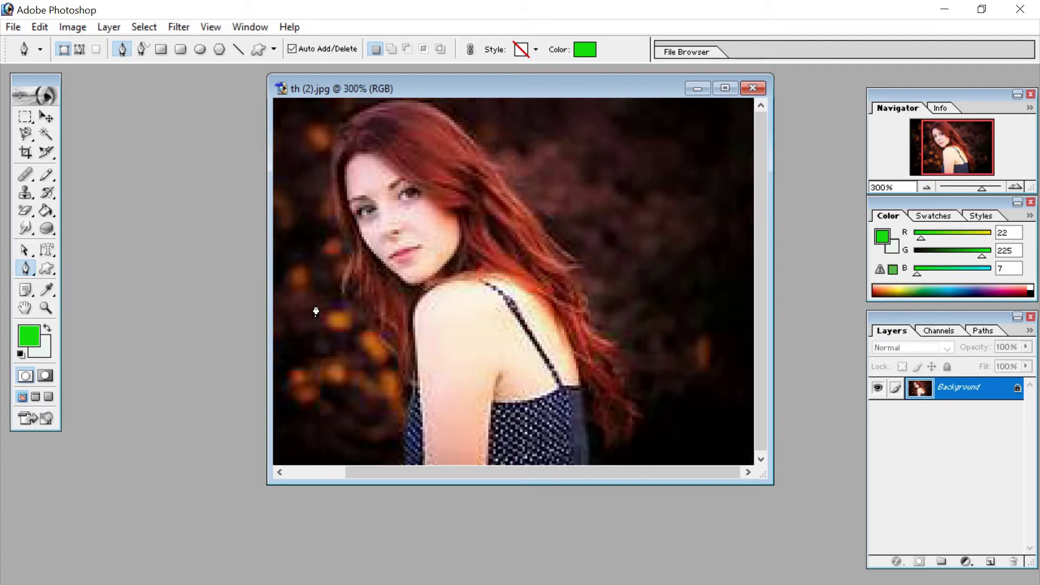
pyautogui.click(316, 305)
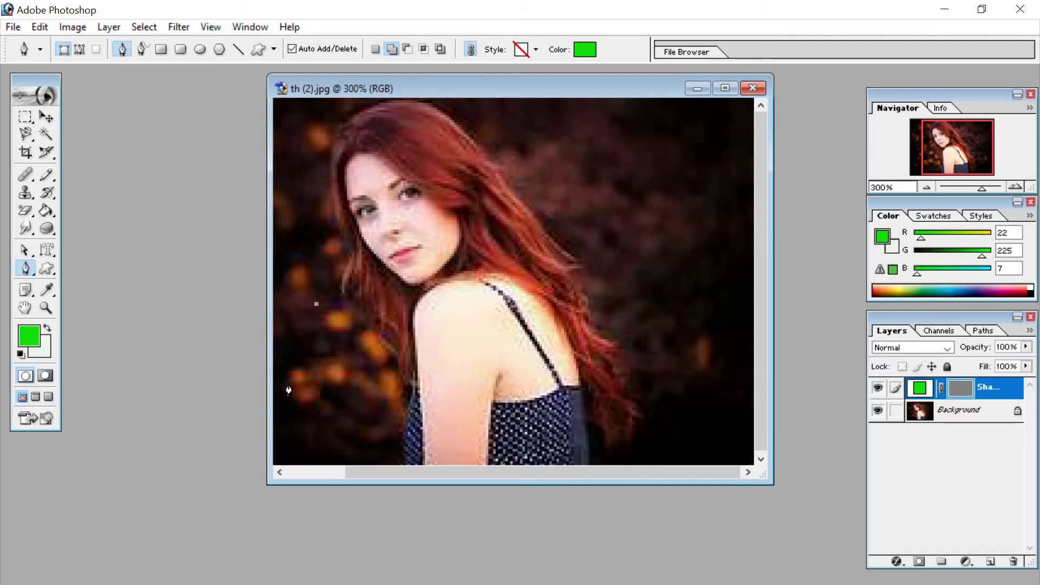
pyautogui.moveTo(289, 386)
pyautogui.mouseDown()
pyautogui.moveTo(383, 383)
pyautogui.moveTo(325, 406)
pyautogui.moveTo(279, 390)
pyautogui.moveTo(291, 390)
pyautogui.mouseUp()
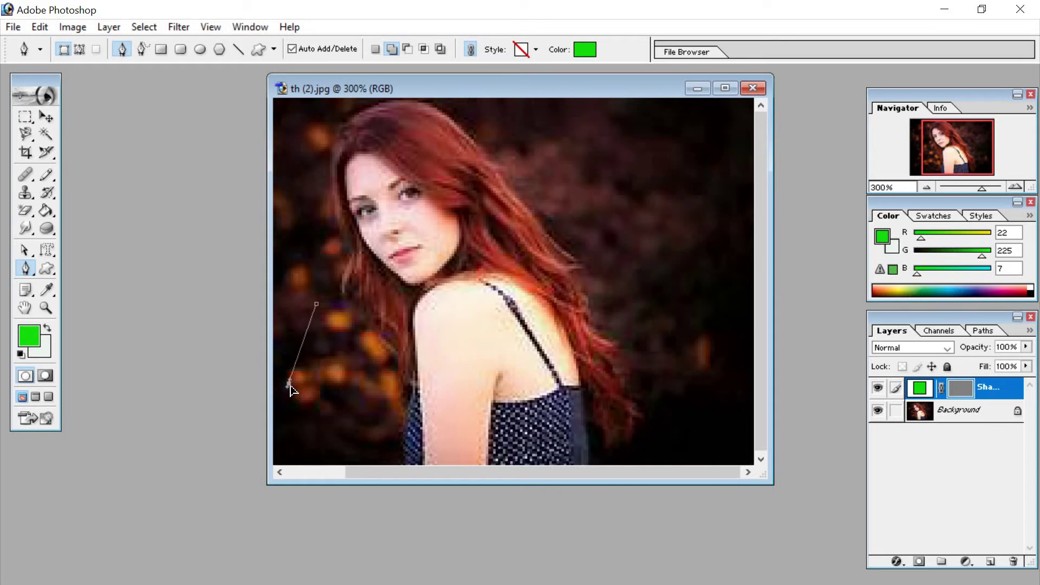
pyautogui.click(370, 374)
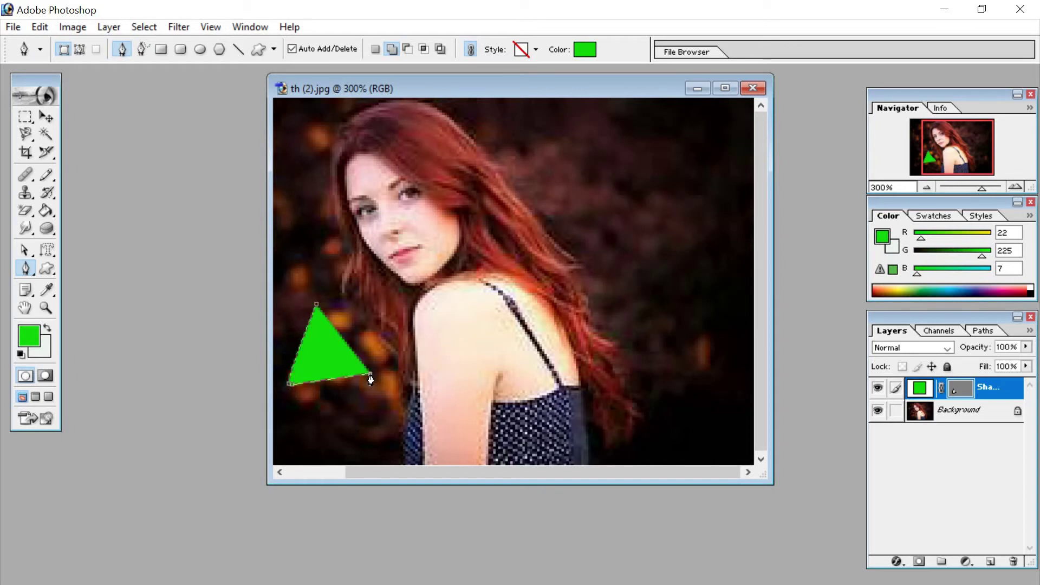
# - Curve the triangle's bottom edge, widen its right corner, raise its top and add a lower-left spike
pyautogui.click(31, 272)
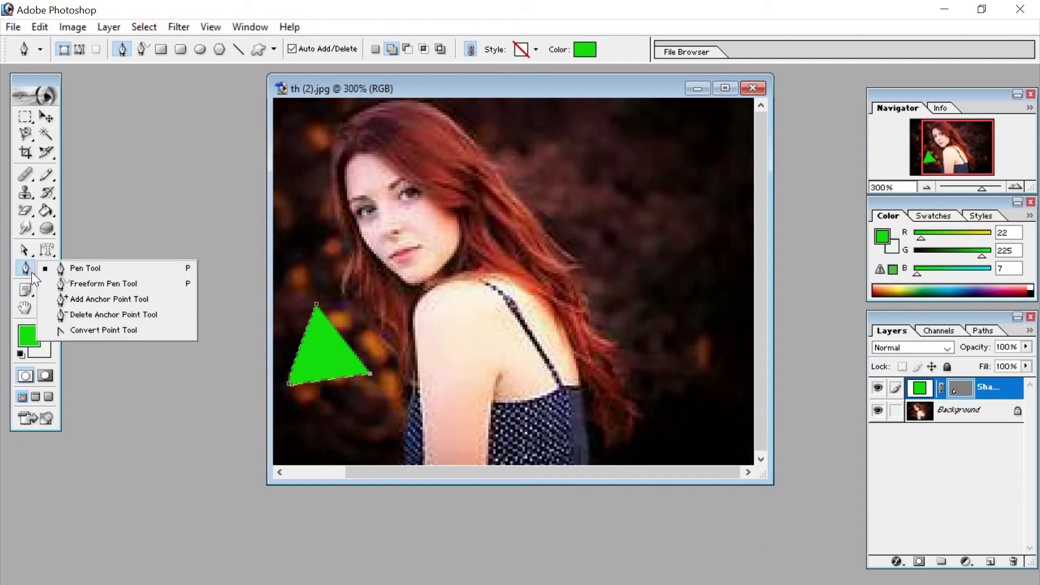
pyautogui.click(82, 299)
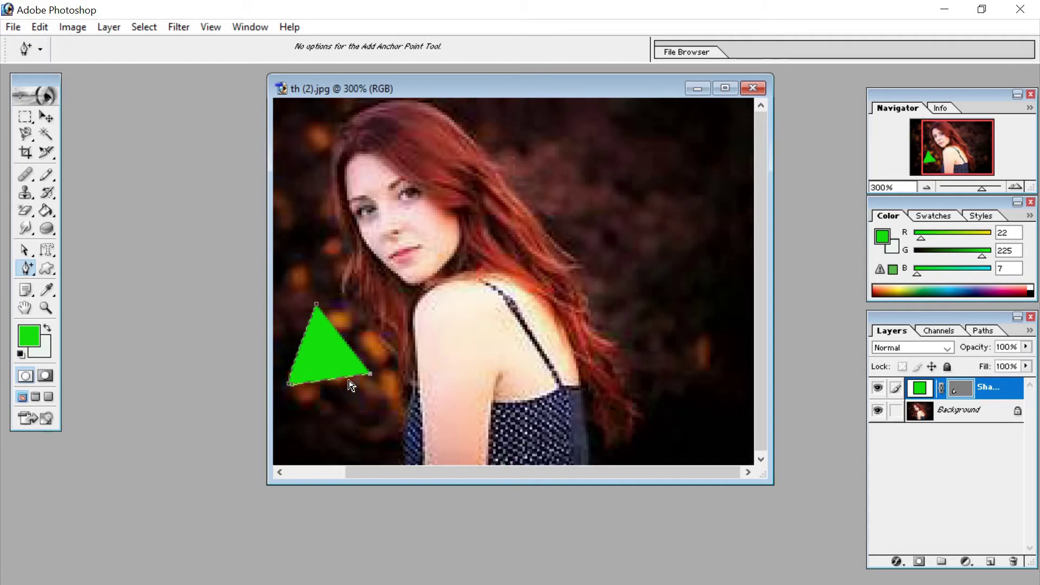
pyautogui.click(329, 381)
pyautogui.moveTo(332, 385); pyautogui.dragTo(347, 410)
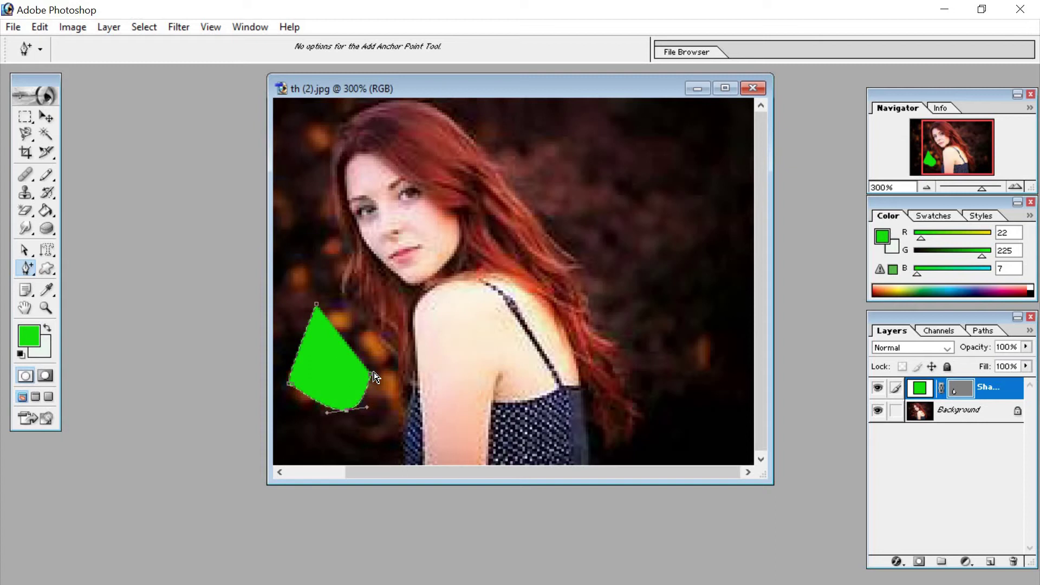
pyautogui.moveTo(373, 377); pyautogui.dragTo(413, 352)
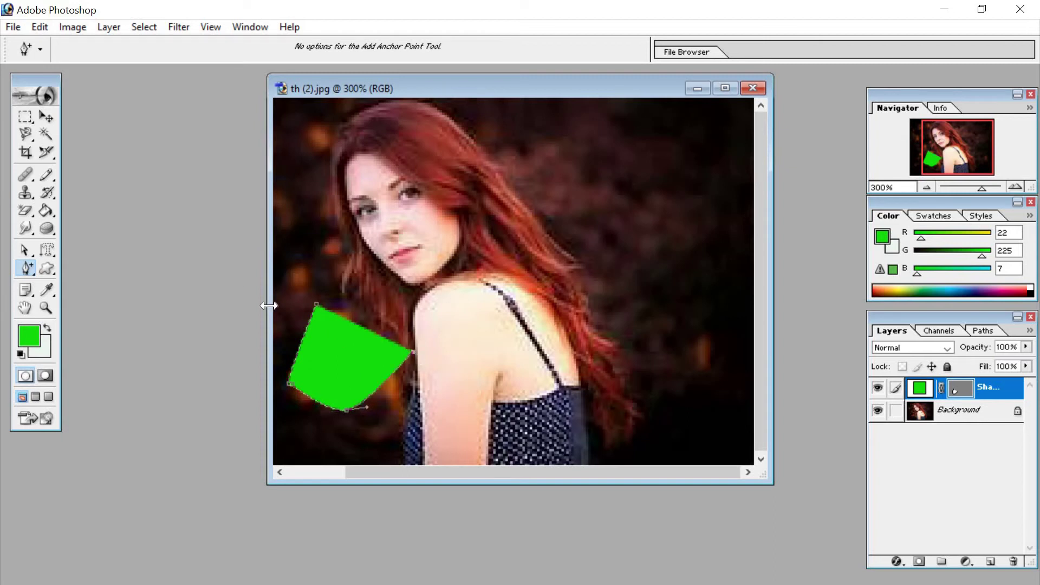
pyautogui.moveTo(318, 306); pyautogui.dragTo(324, 224)
pyautogui.moveTo(286, 383); pyautogui.dragTo(277, 432)
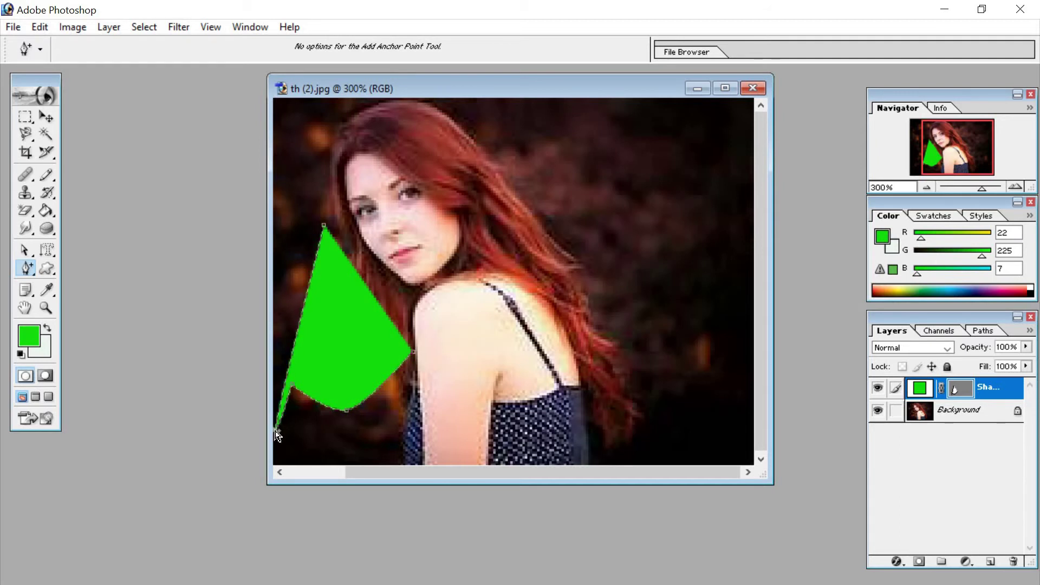
pyautogui.click(31, 265)
pyautogui.click(94, 315)
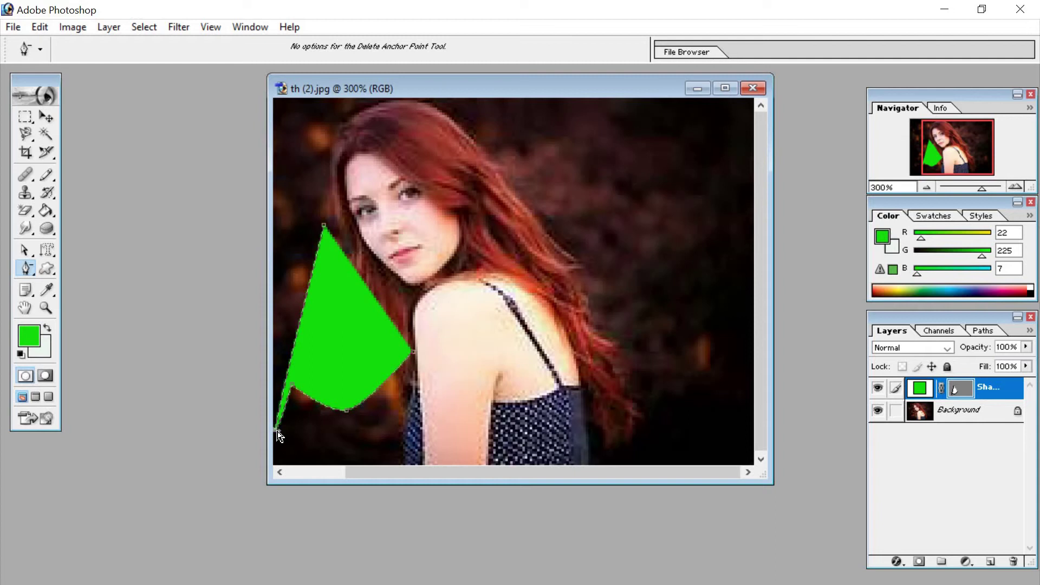
# - Delete the green shape's lower-left, bottom, right, top and final anchor points
pyautogui.click(292, 390)
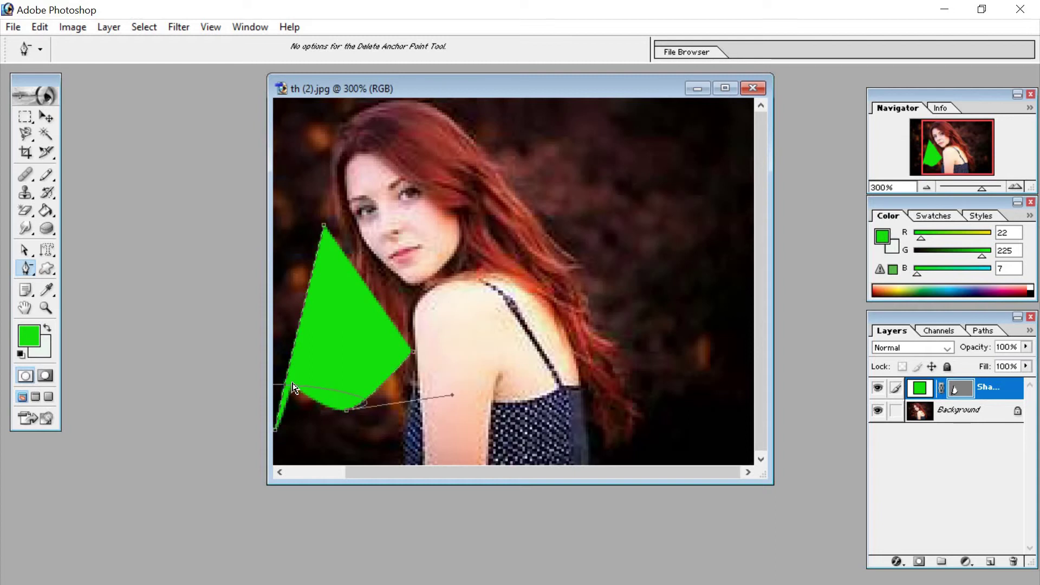
pyautogui.click(346, 412)
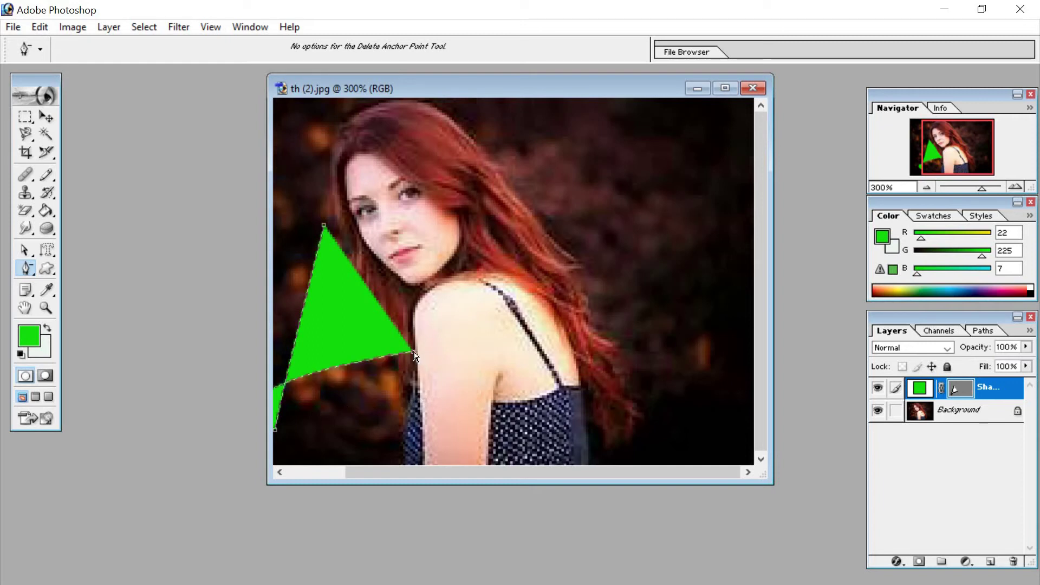
pyautogui.click(414, 358)
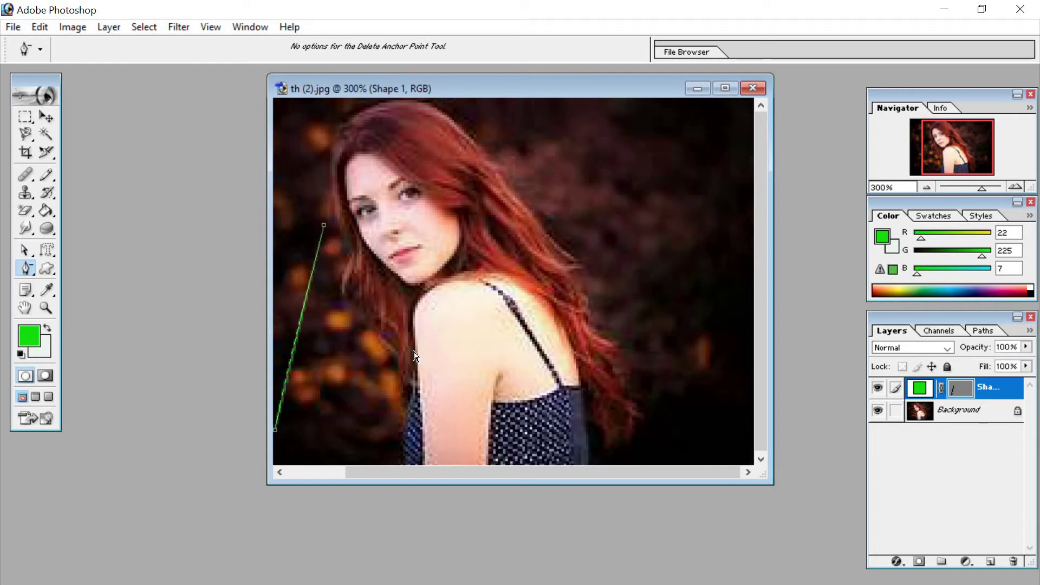
pyautogui.click(324, 228)
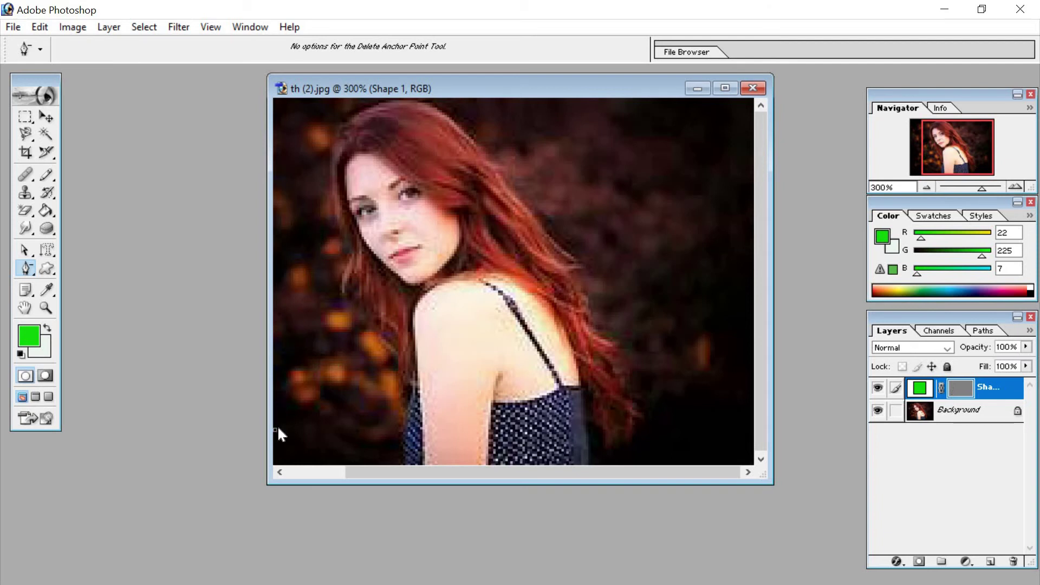
pyautogui.rightClick(277, 426)
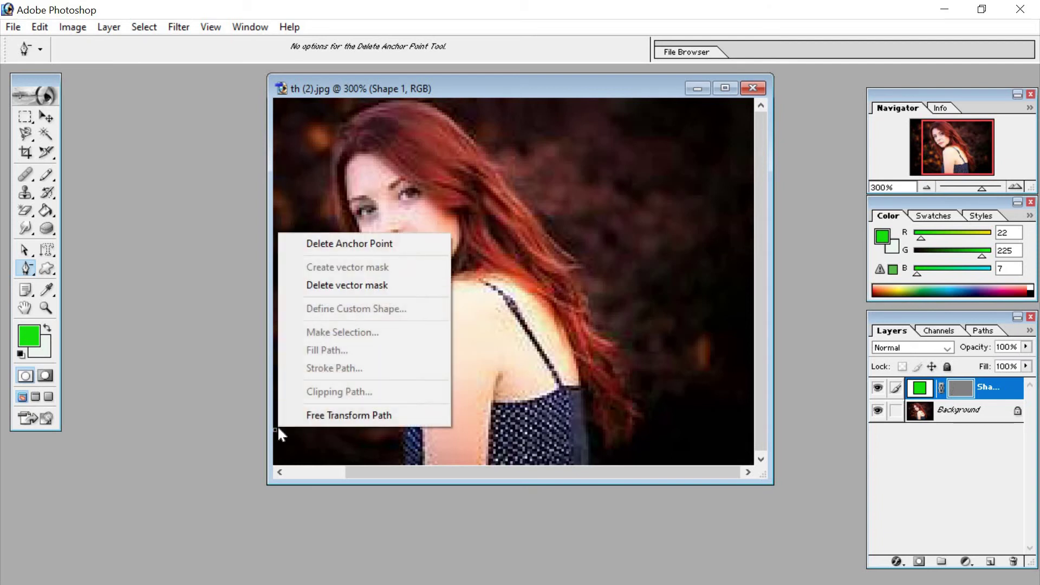
pyautogui.click(367, 244)
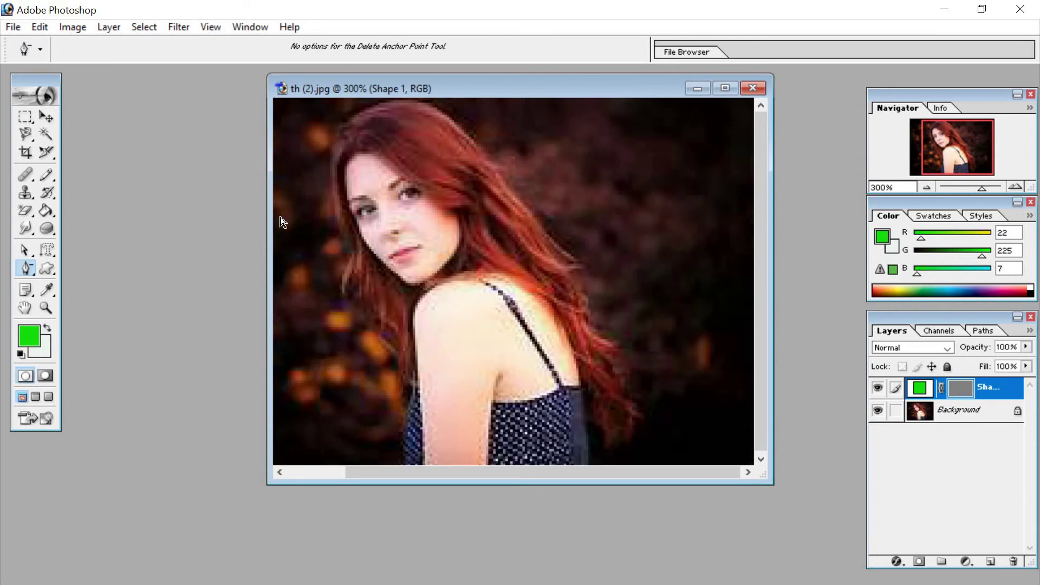
pyautogui.click(34, 271)
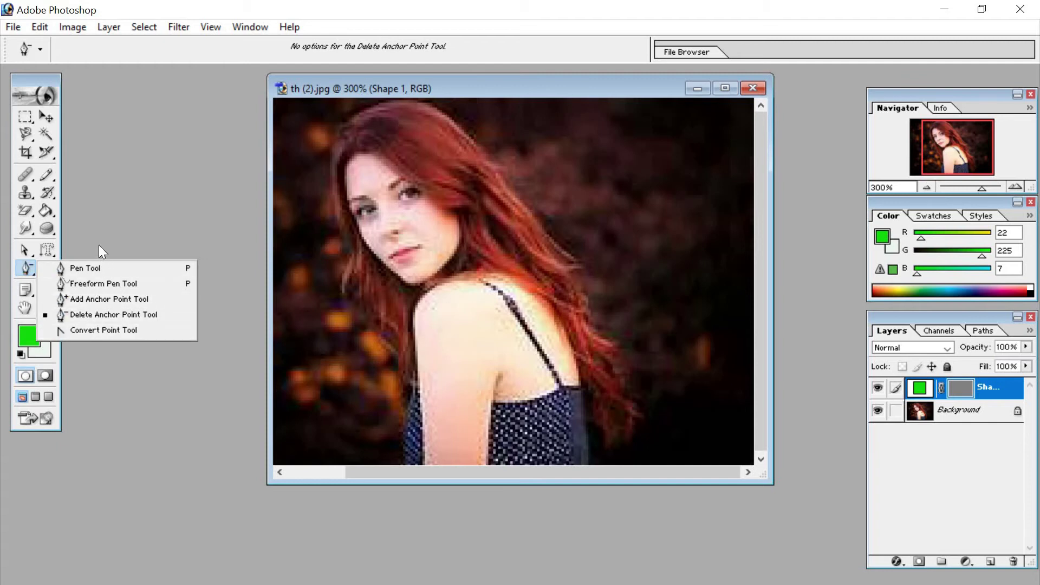
# - Draw a green rectangle and a rounded rectangle below it in the upper right
pyautogui.press('Escape')
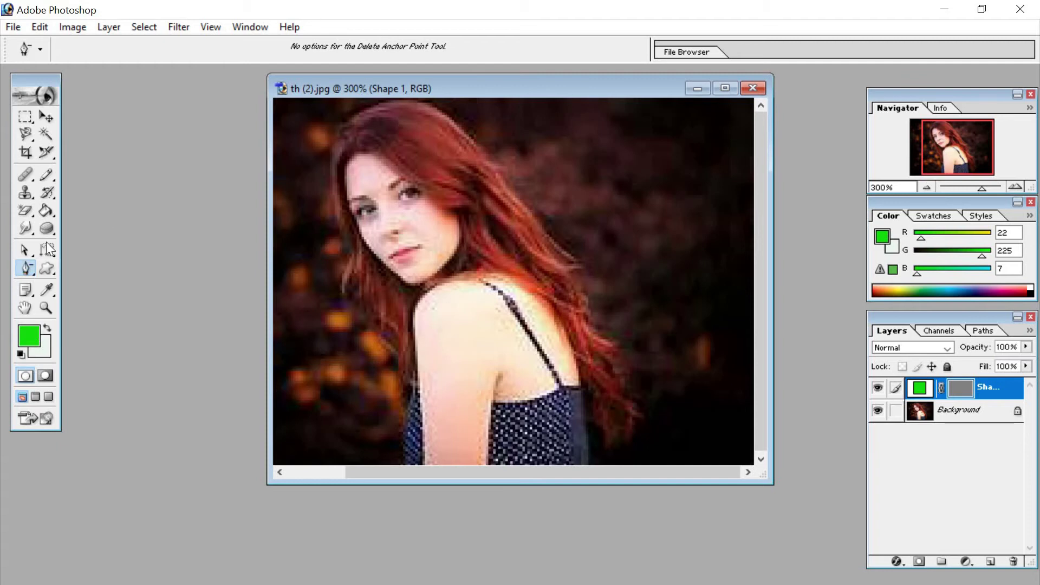
pyautogui.click(53, 268)
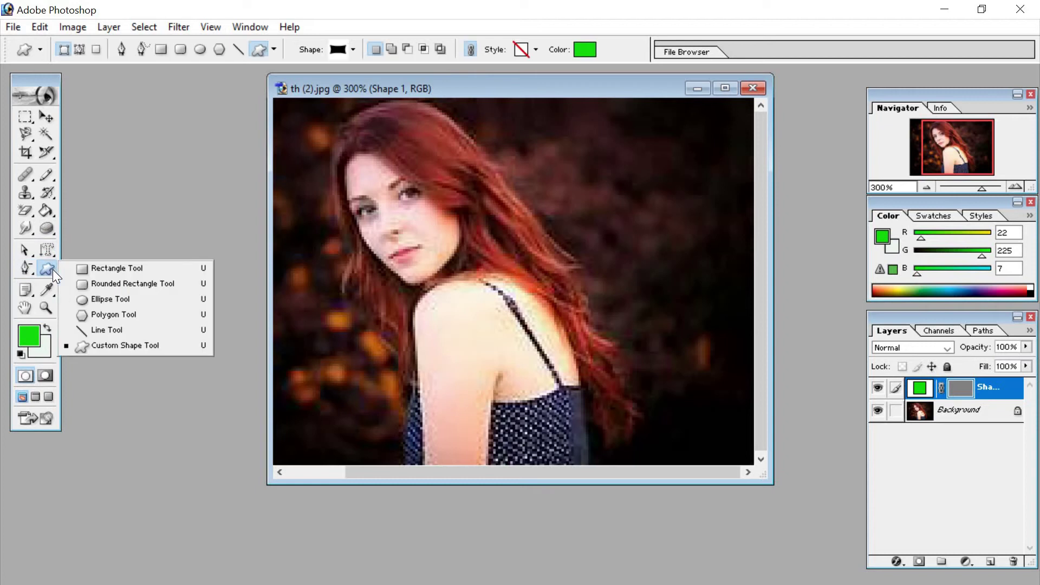
pyautogui.click(116, 268)
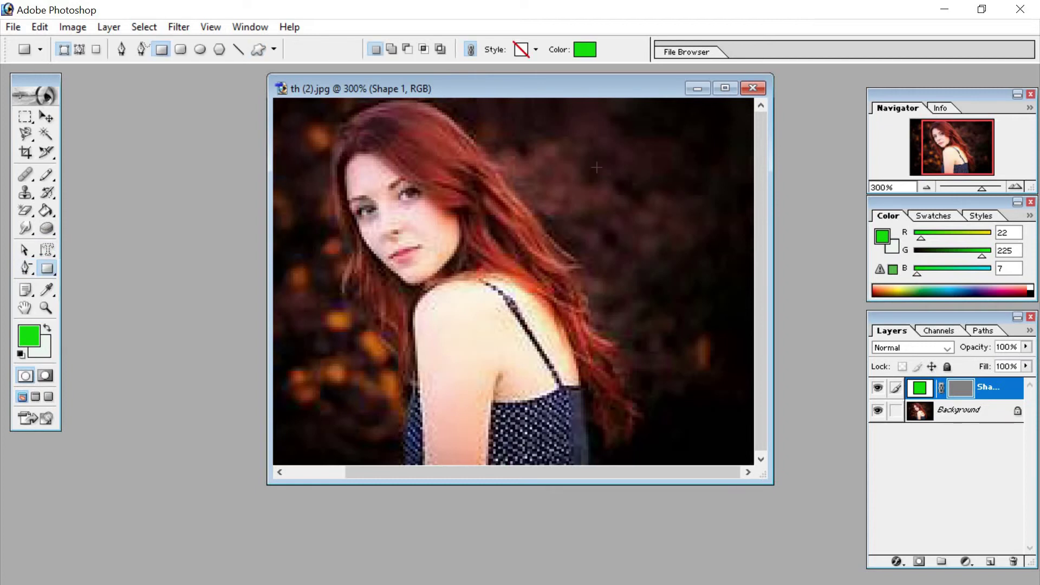
pyautogui.moveTo(557, 120); pyautogui.dragTo(631, 166)
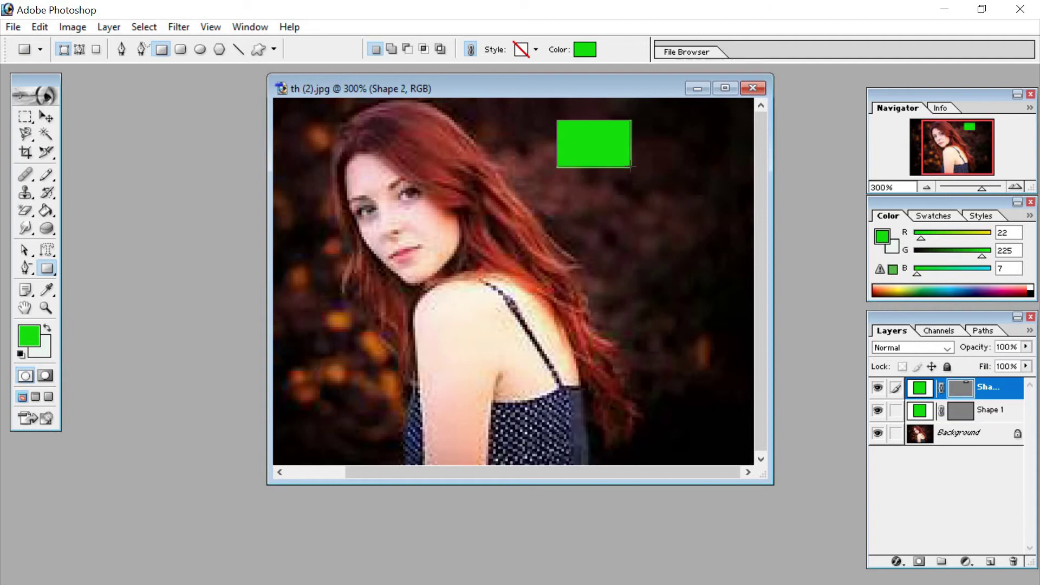
pyautogui.click(50, 268)
pyautogui.click(117, 283)
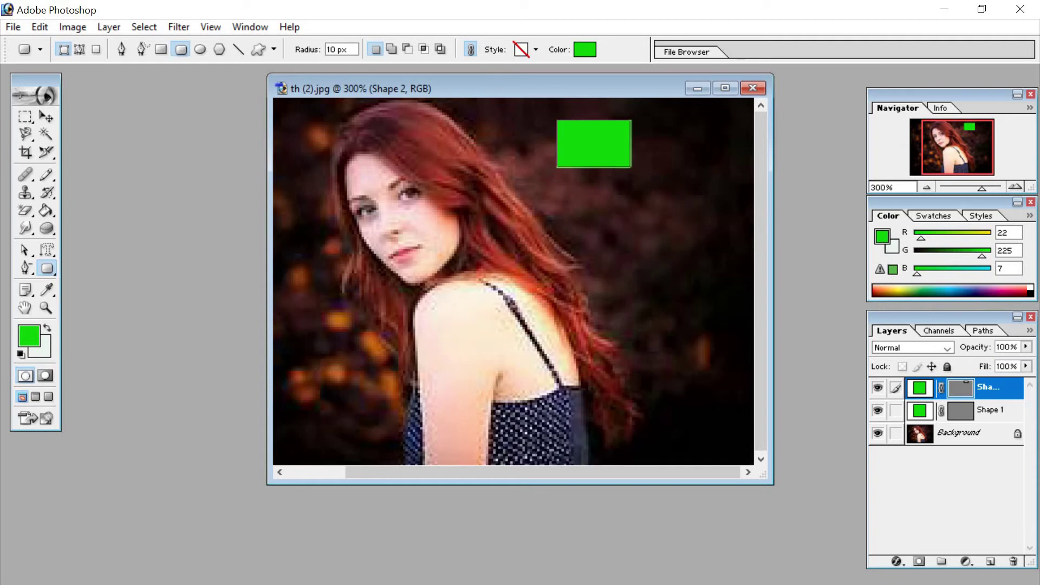
pyautogui.moveTo(555, 182); pyautogui.dragTo(637, 229)
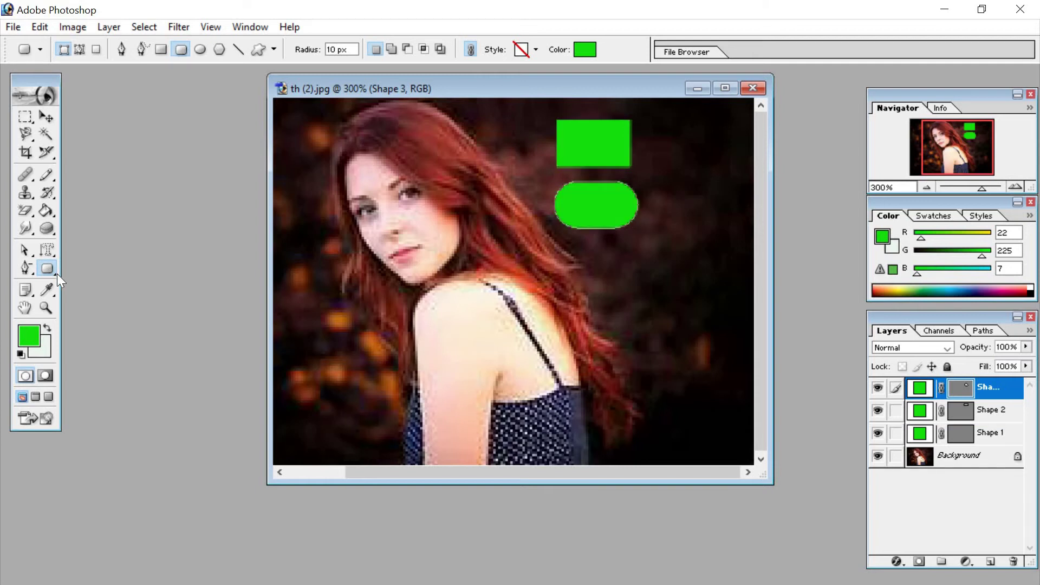
# - Add a green circle, a five-sided polygon and a diagonal line beside them
pyautogui.moveTo(51, 273); pyautogui.dragTo(125, 300)
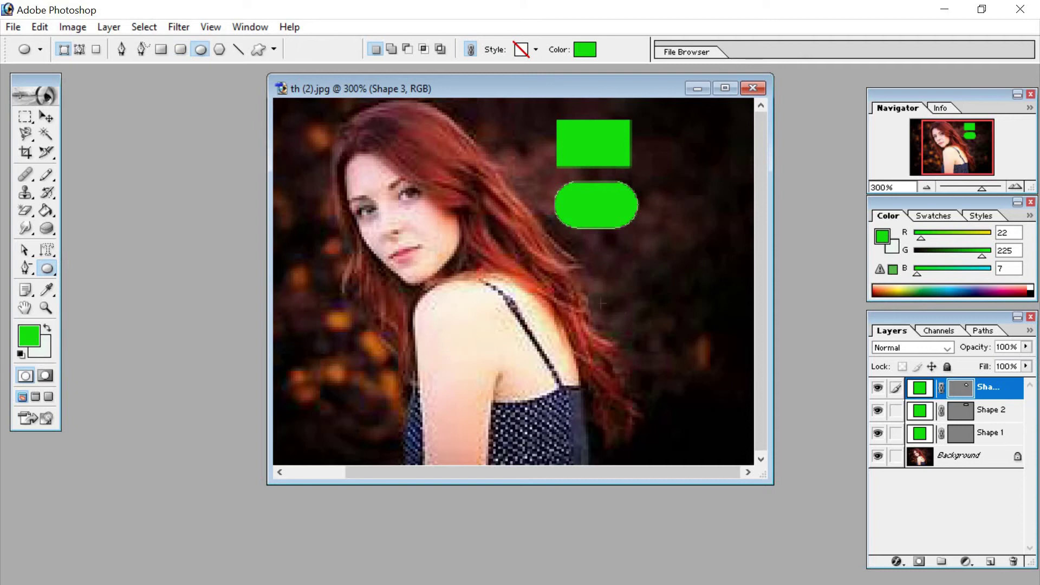
pyautogui.moveTo(587, 250); pyautogui.dragTo(662, 327)
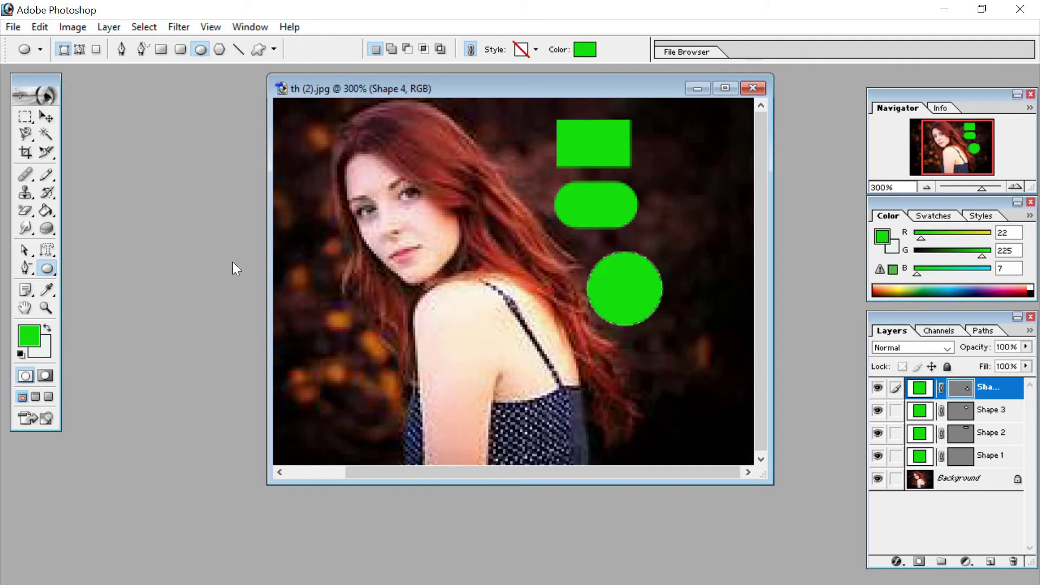
pyautogui.moveTo(52, 265); pyautogui.dragTo(119, 317)
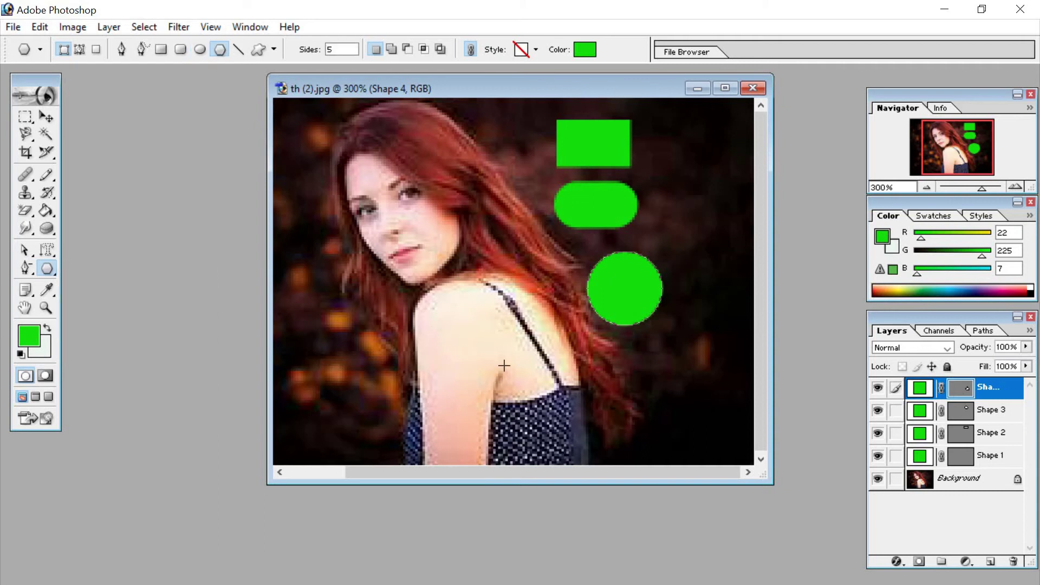
pyautogui.moveTo(603, 349); pyautogui.dragTo(604, 385)
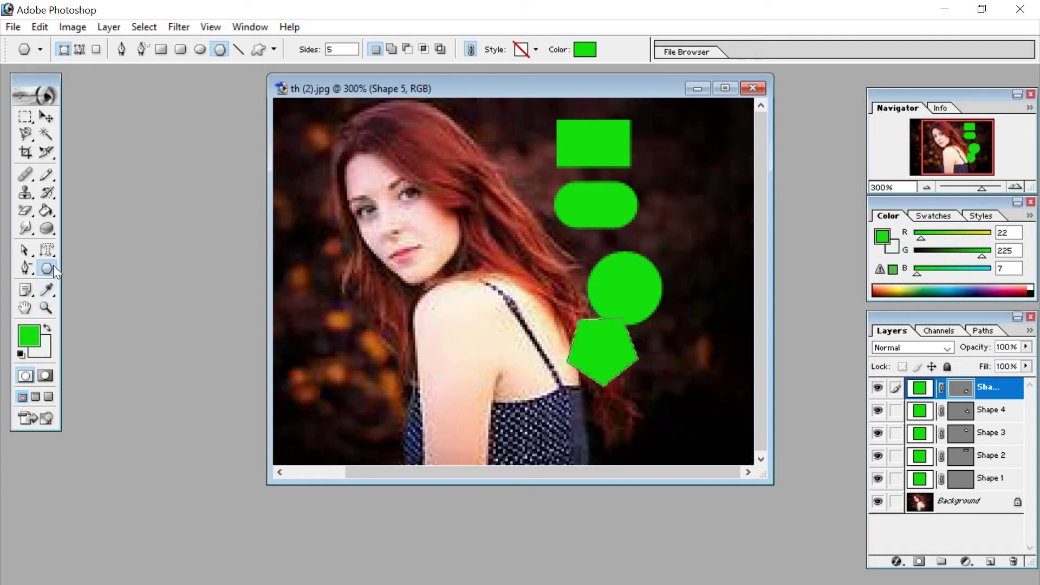
pyautogui.moveTo(53, 265); pyautogui.dragTo(128, 332)
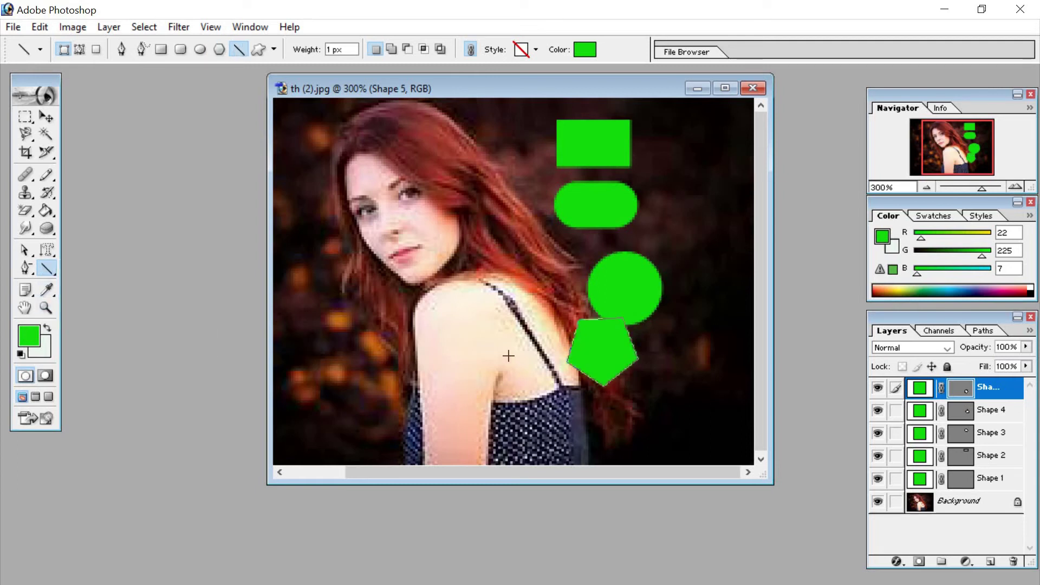
pyautogui.moveTo(654, 125); pyautogui.dragTo(701, 233)
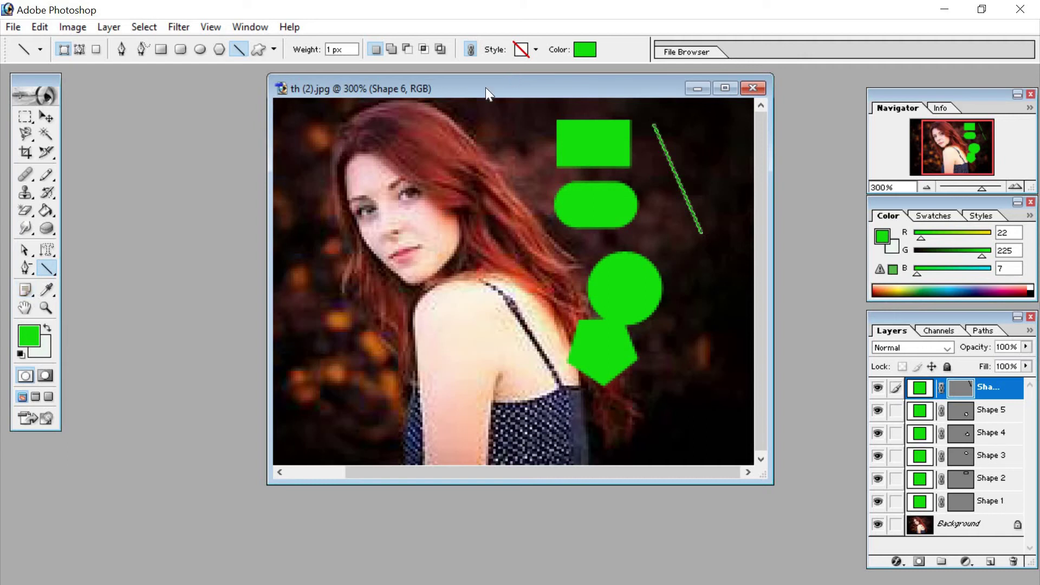
# - Marquee-select around the shapes and delete the Shape 6 line layer
pyautogui.click(19, 117)
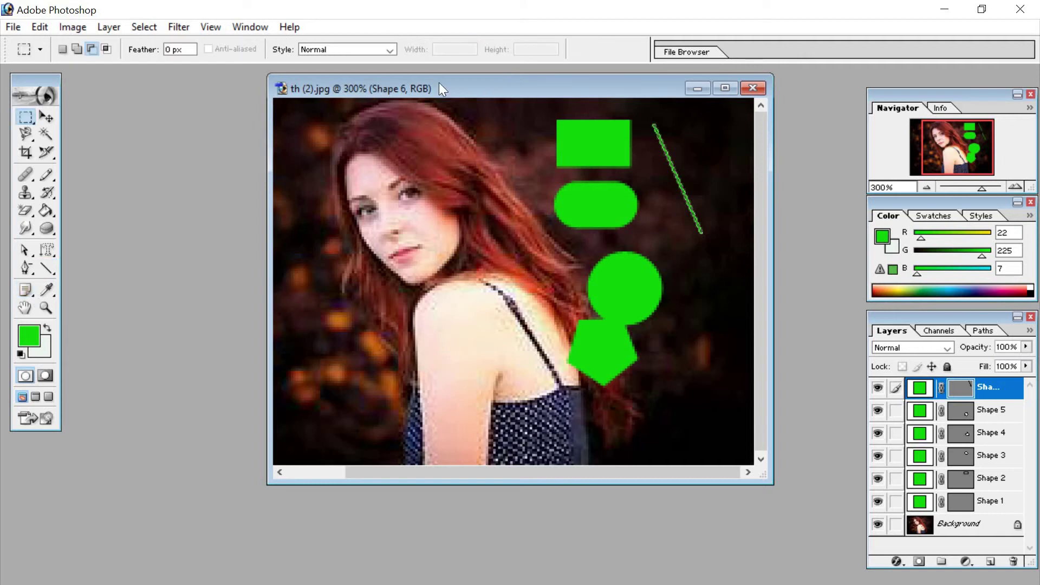
pyautogui.moveTo(510, 113); pyautogui.dragTo(758, 154)
pyautogui.moveTo(806, 313); pyautogui.dragTo(797, 370)
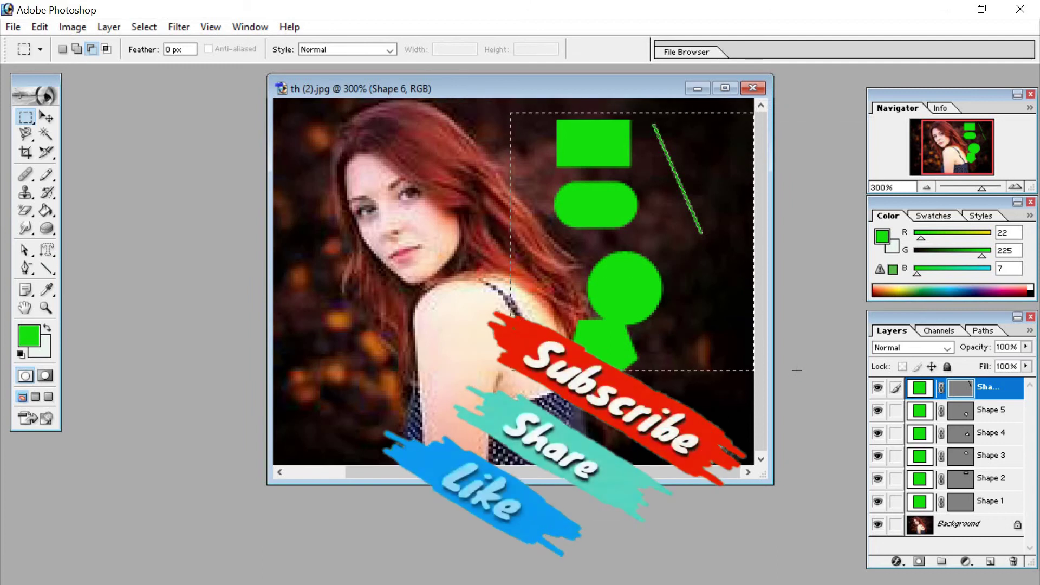
pyautogui.rightClick(987, 388)
pyautogui.click(917, 210)
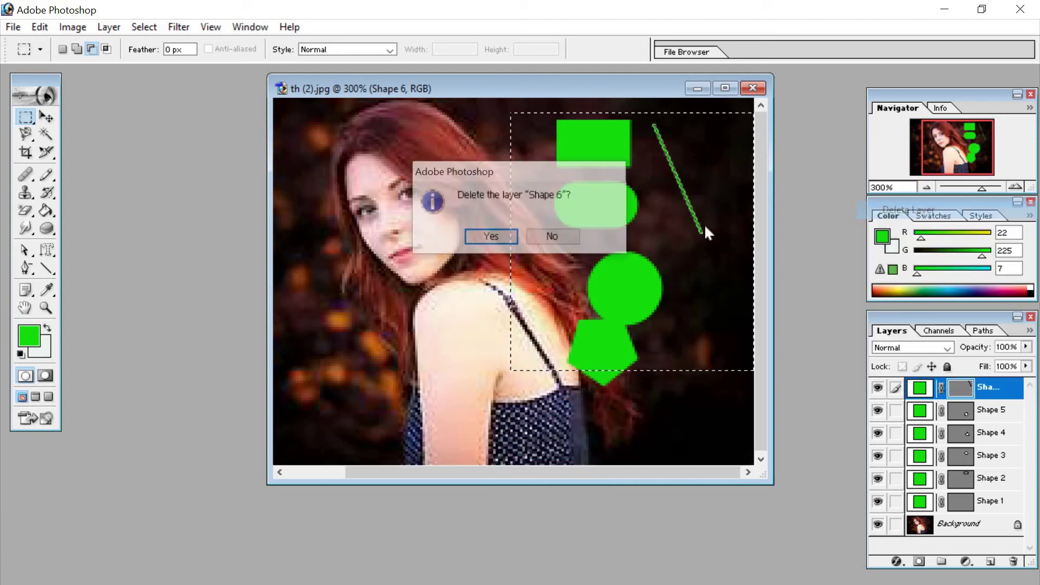
pyautogui.click(497, 240)
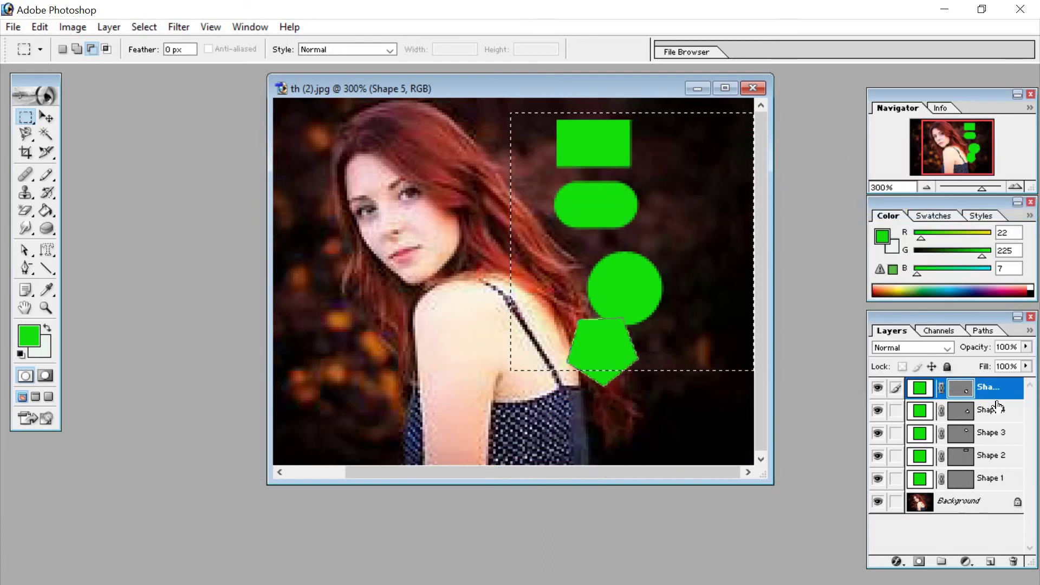
# - Delete the Shape 5, 4 and 3 layers, then start removing Shape 2
pyautogui.rightClick(975, 387)
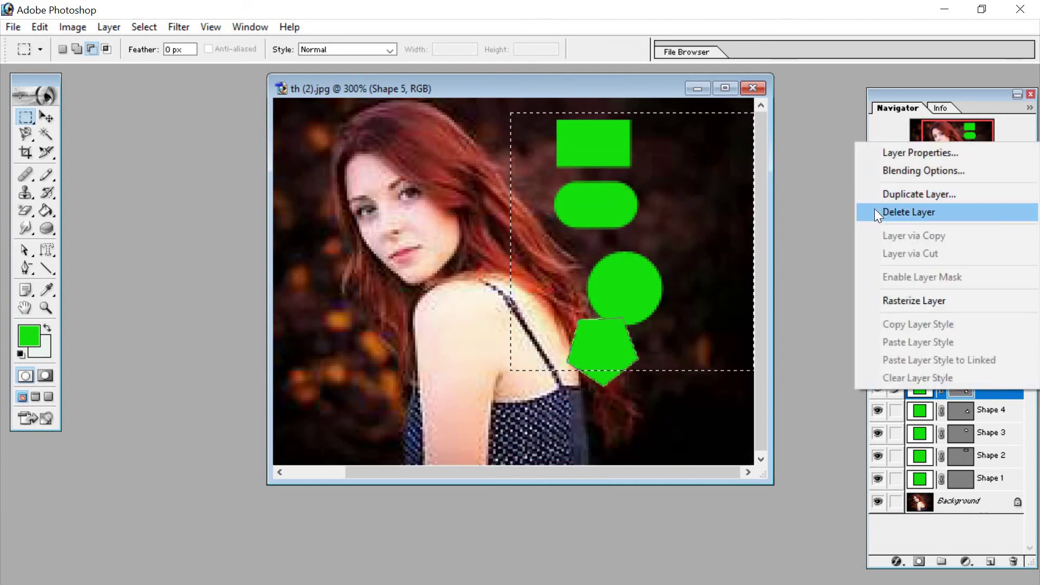
pyautogui.click(875, 210)
pyautogui.click(473, 238)
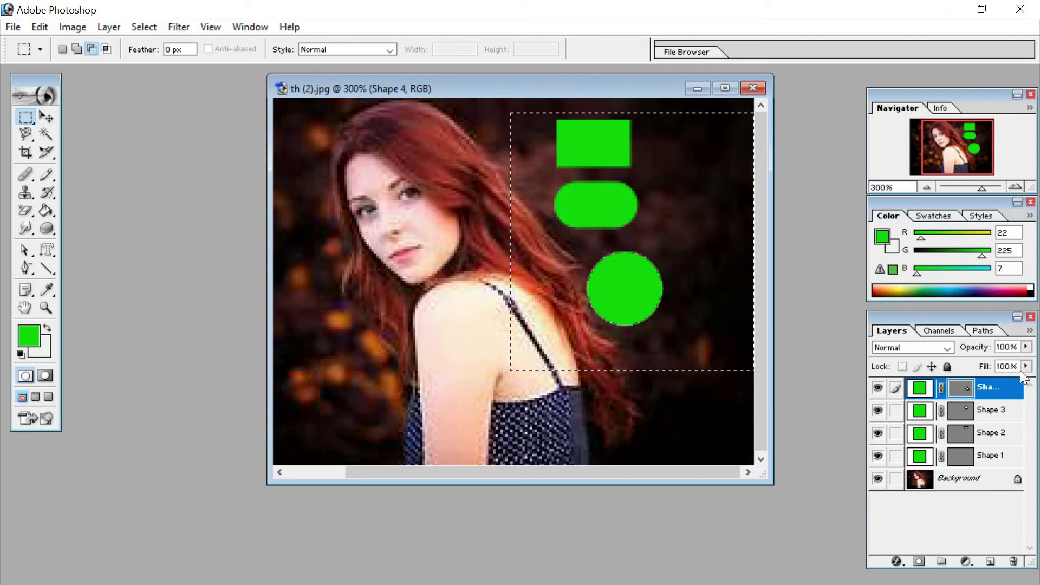
pyautogui.rightClick(987, 395)
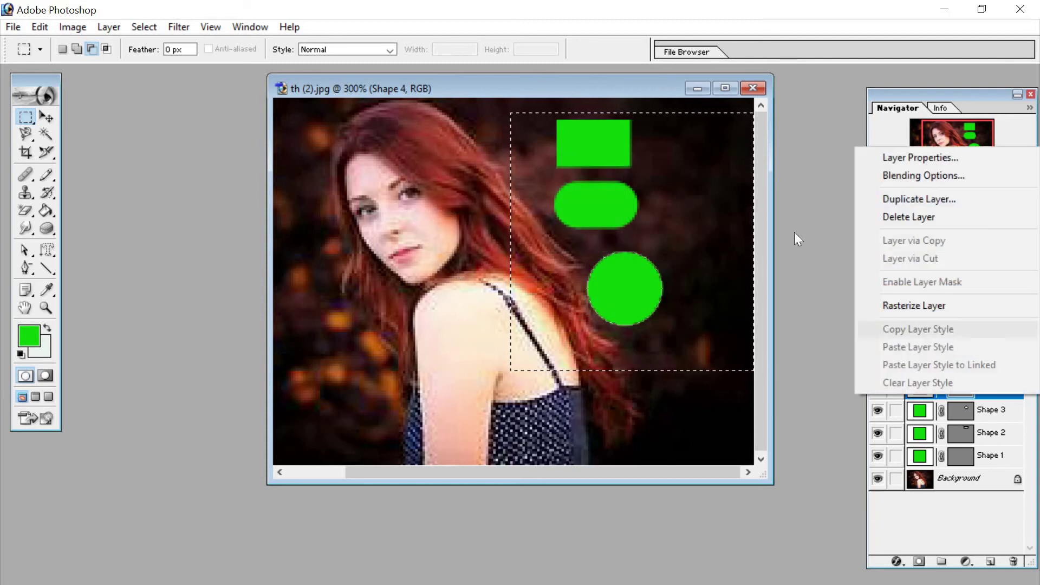
pyautogui.click(874, 216)
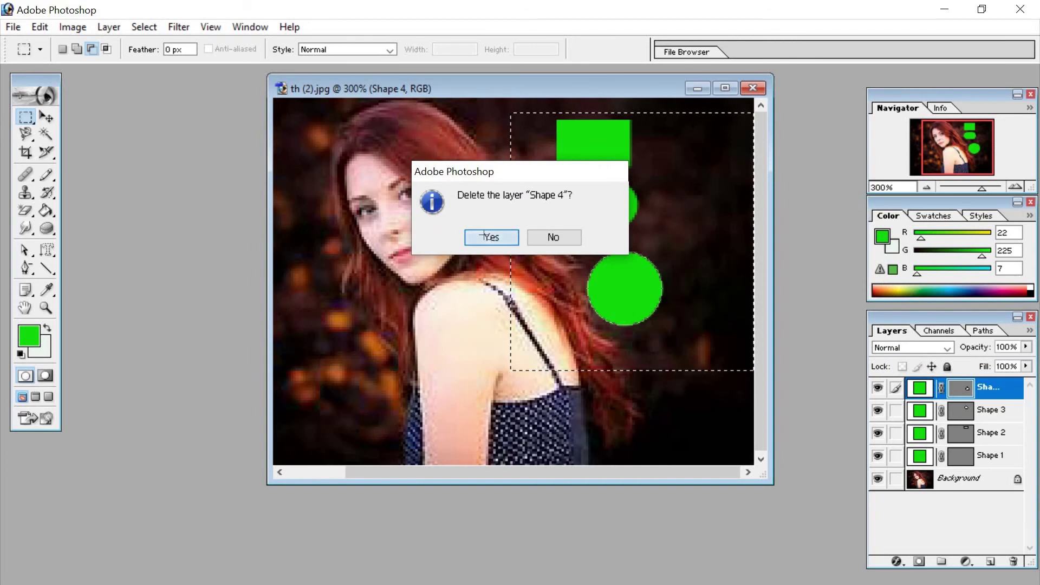
pyautogui.click(483, 237)
pyautogui.rightClick(987, 394)
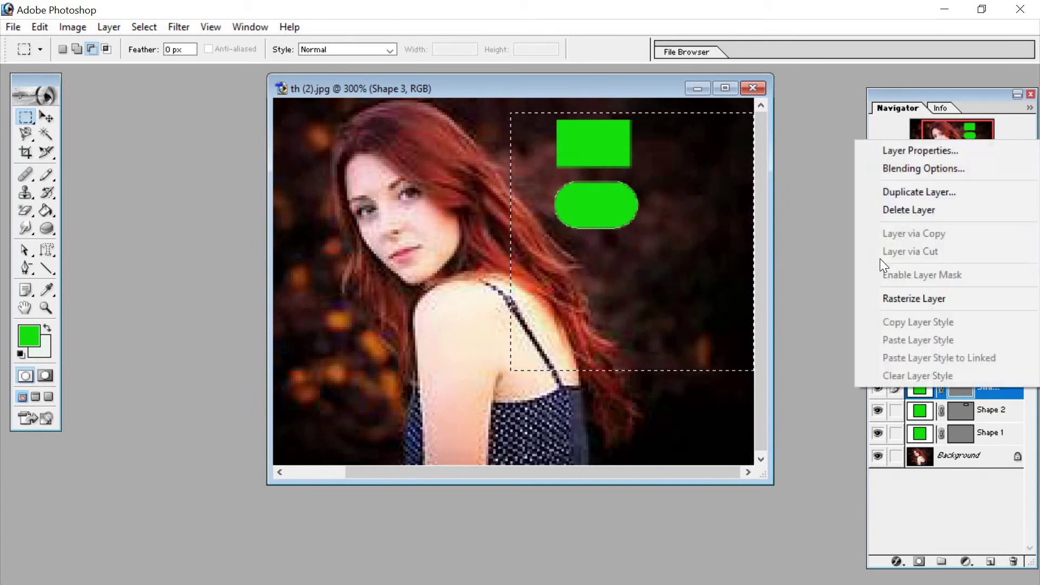
pyautogui.click(894, 214)
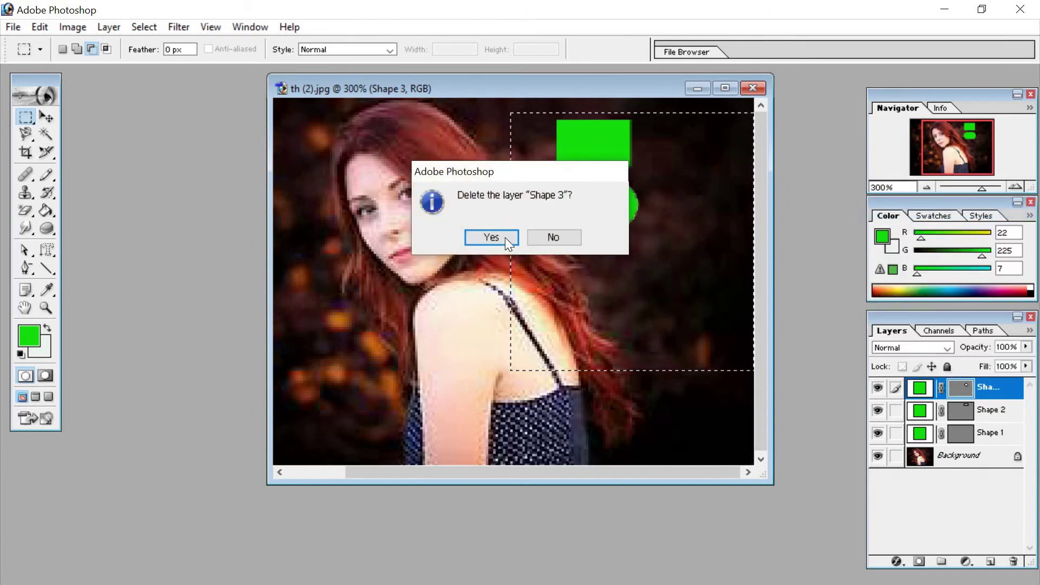
pyautogui.click(505, 238)
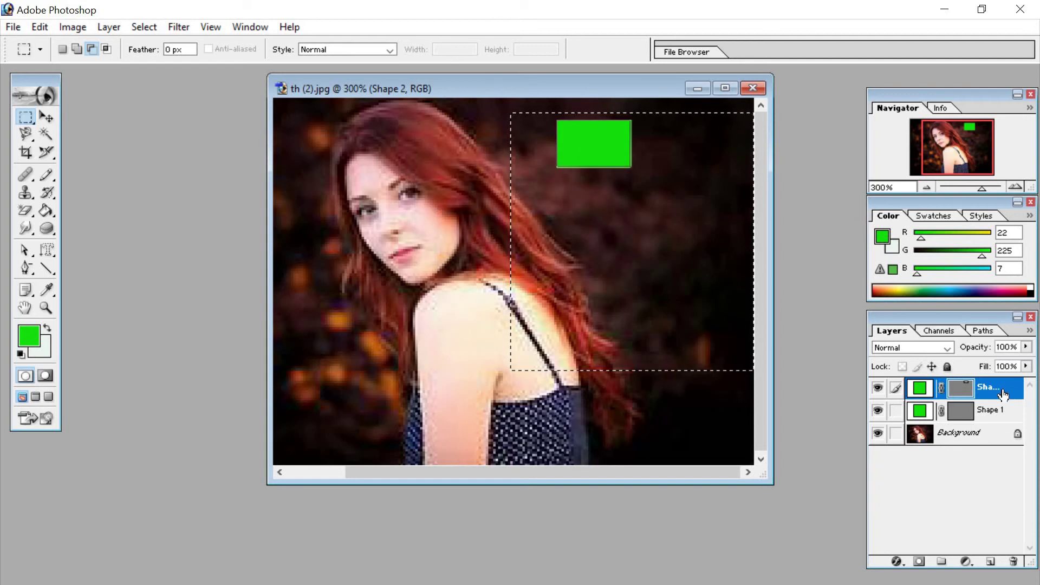
pyautogui.rightClick(1016, 401)
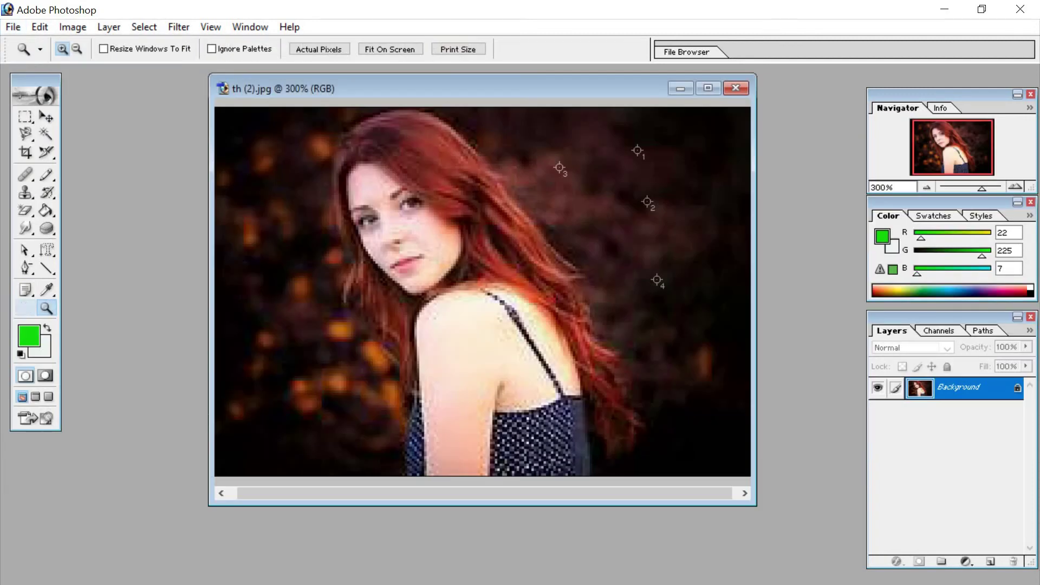
# - Place a note in the upper-right background and type 'hi how are you' into it
pyautogui.click(21, 291)
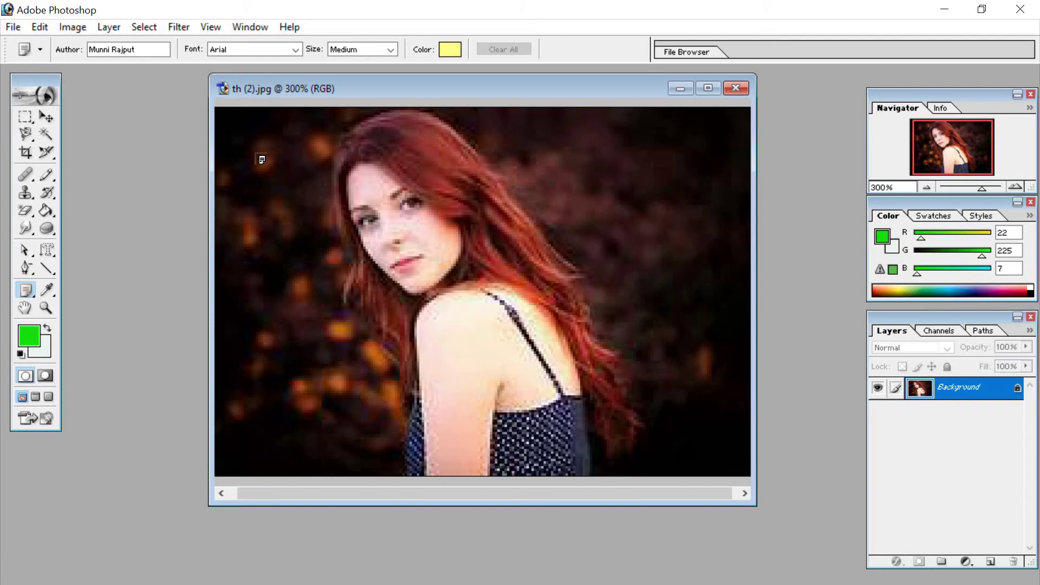
pyautogui.moveTo(524, 127); pyautogui.dragTo(687, 225)
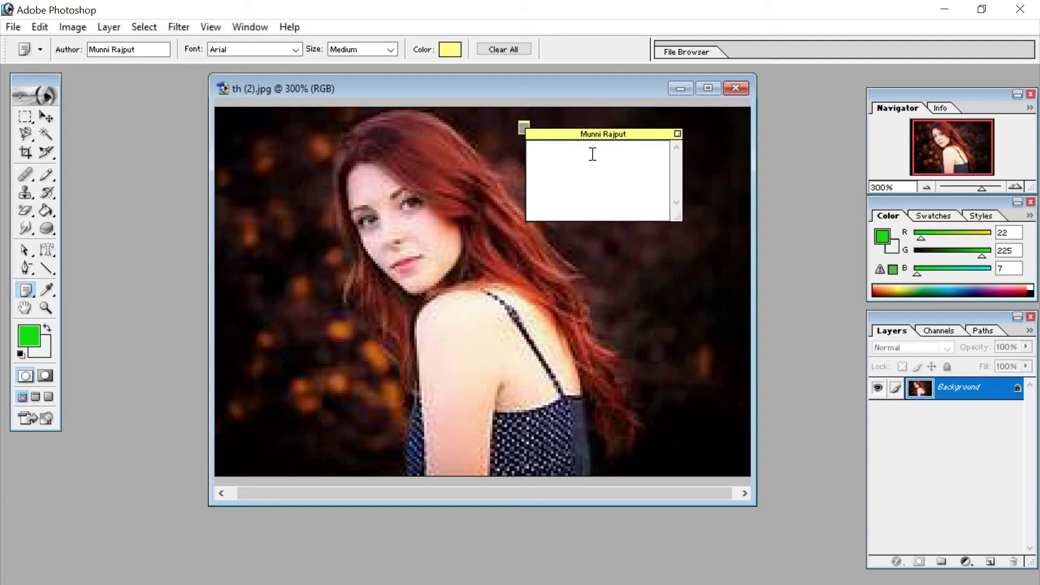
pyautogui.write('h')
pyautogui.write('i hpow')
pyautogui.write('w')
# - Add an audio annotation on the dark background, record a clip with Start/Stop, and play it back
pyautogui.click(30, 295)
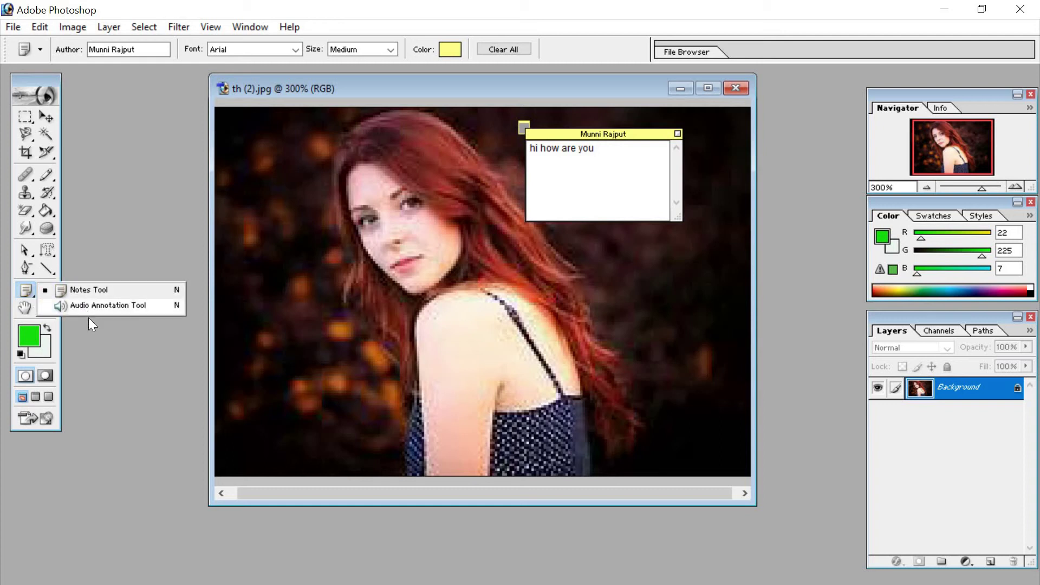
pyautogui.click(119, 307)
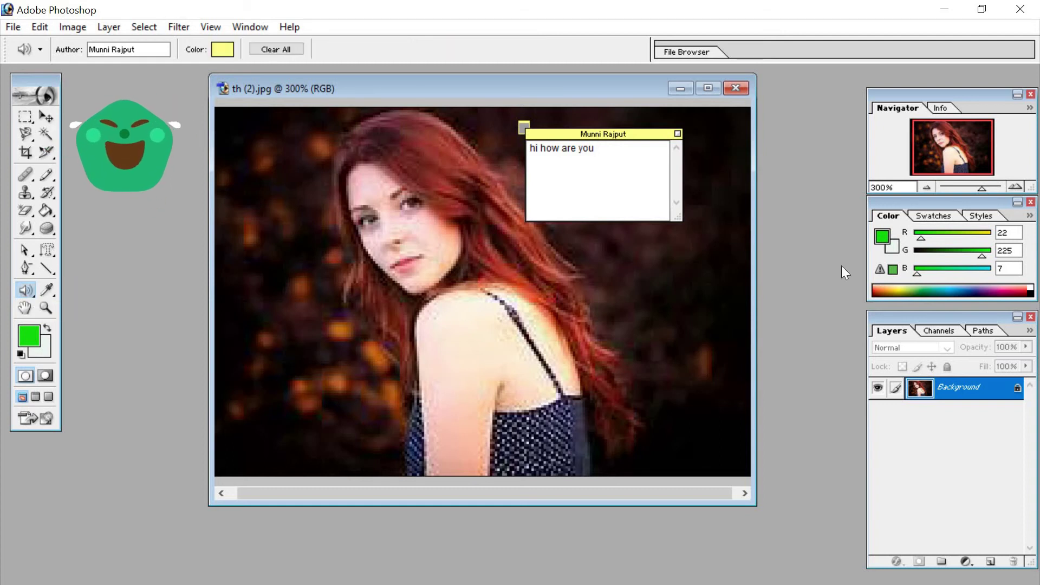
pyautogui.click(656, 260)
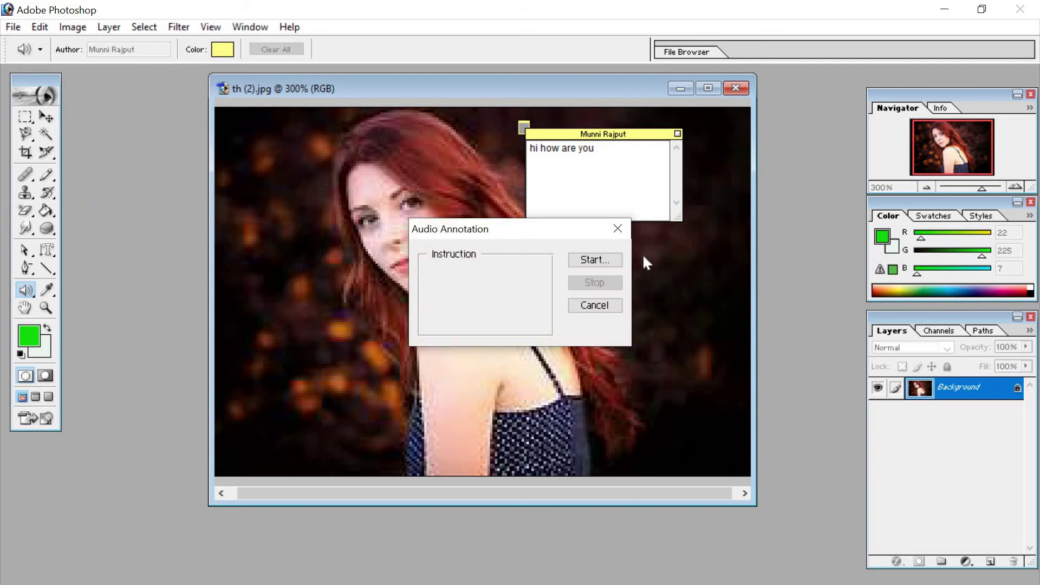
pyautogui.click(606, 262)
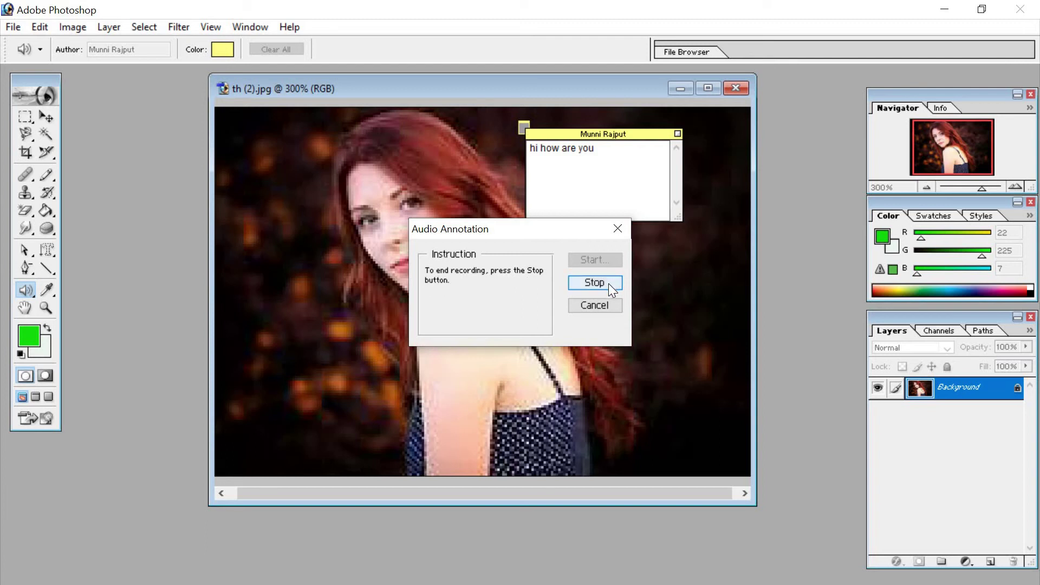
pyautogui.click(609, 284)
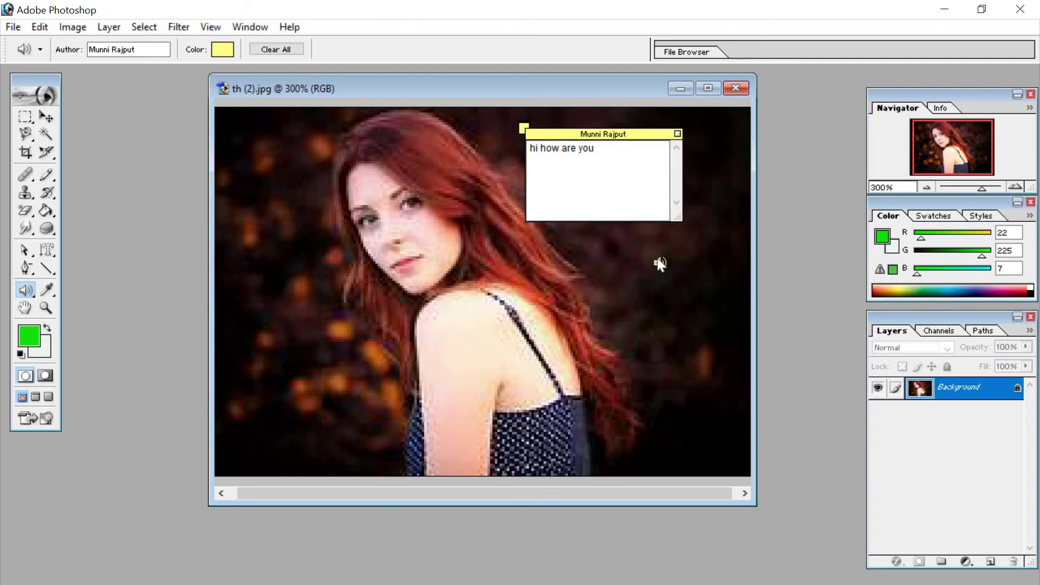
pyautogui.rightClick(657, 258)
pyautogui.click(703, 309)
# - With the Eyedropper, sample the face, eye, hair and dress colours into the foreground swatch
pyautogui.moveTo(35, 296)
pyautogui.mouseDown()
pyautogui.moveTo(134, 252)
pyautogui.moveTo(50, 294)
pyautogui.moveTo(109, 294)
pyautogui.mouseUp()
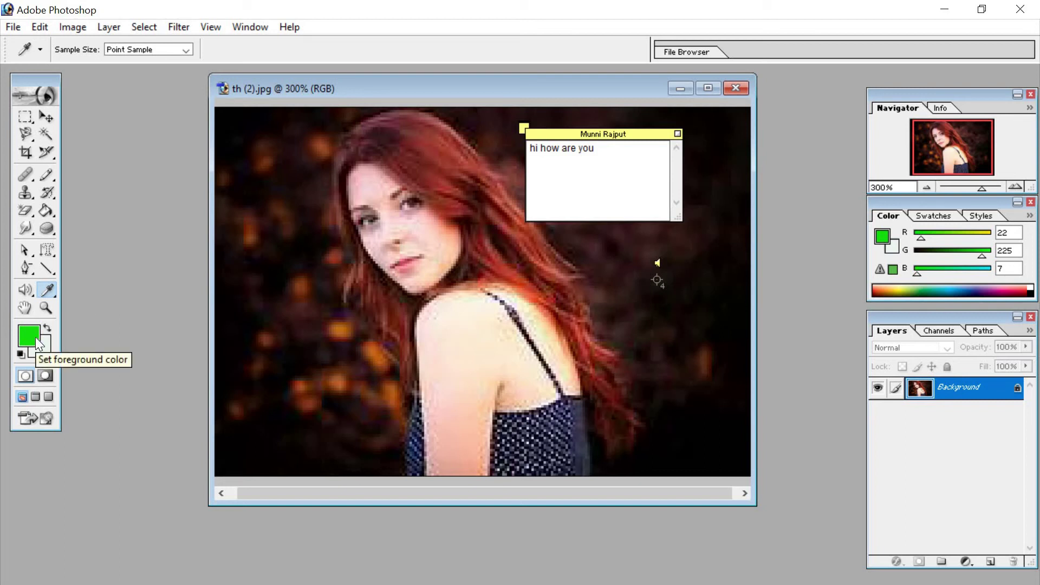
pyautogui.click(440, 233)
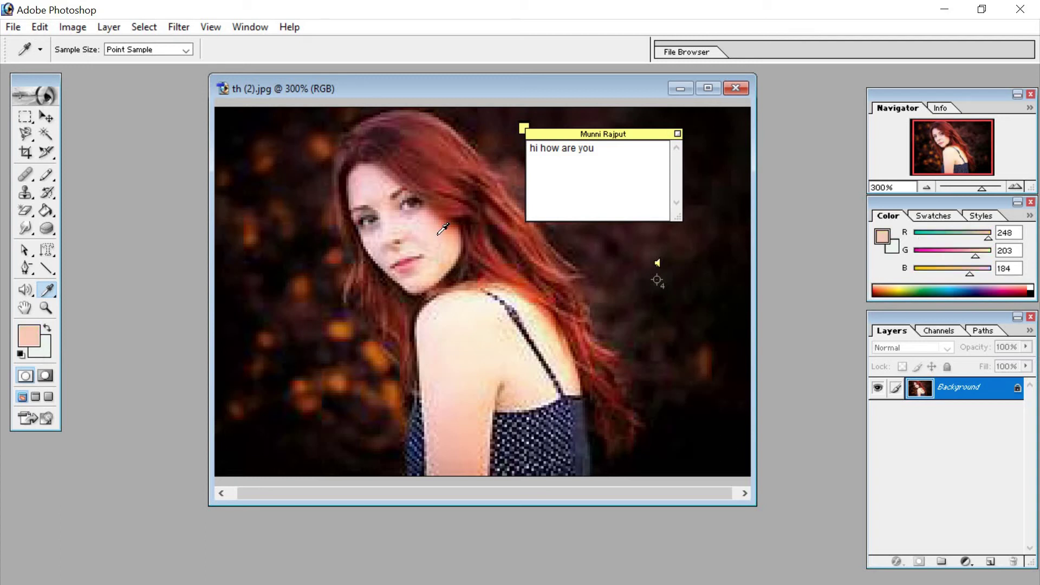
pyautogui.click(415, 199)
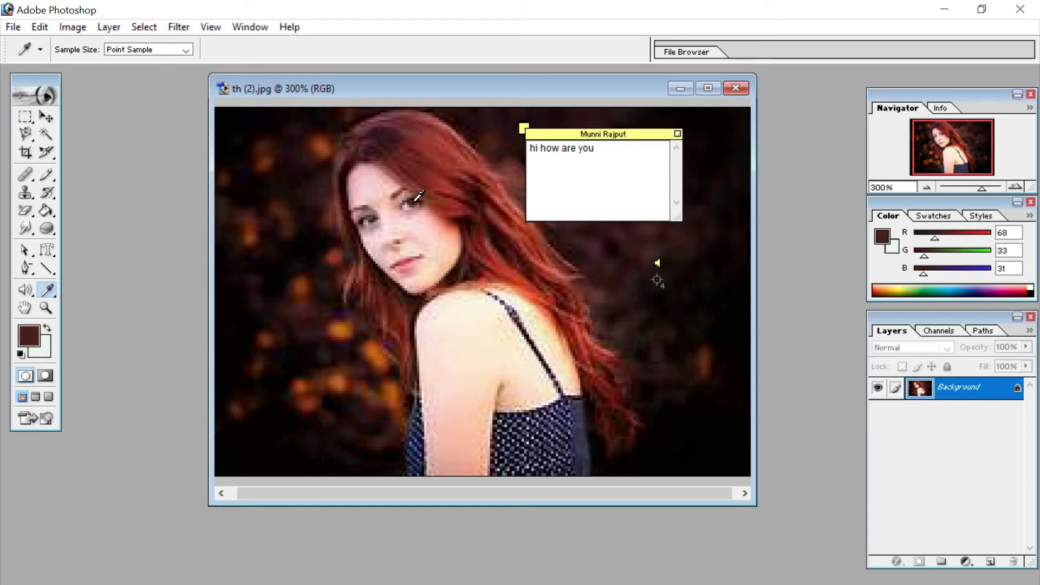
pyautogui.click(420, 166)
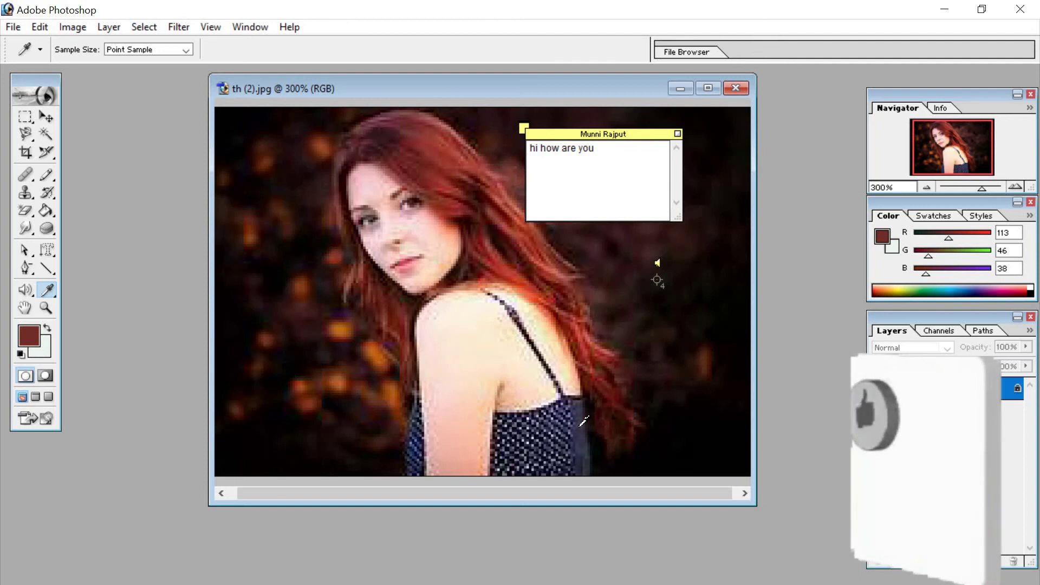
pyautogui.click(524, 439)
pyautogui.click(526, 435)
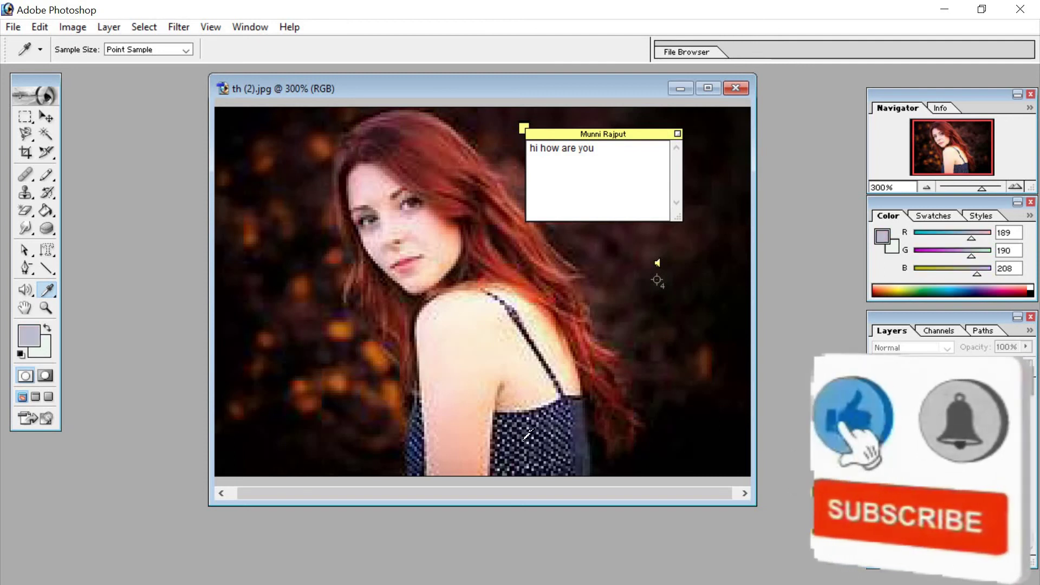
# - Sample the arm, a skin highlight and the dark background, ending on deep brown (52, 15, 0)
pyautogui.click(463, 432)
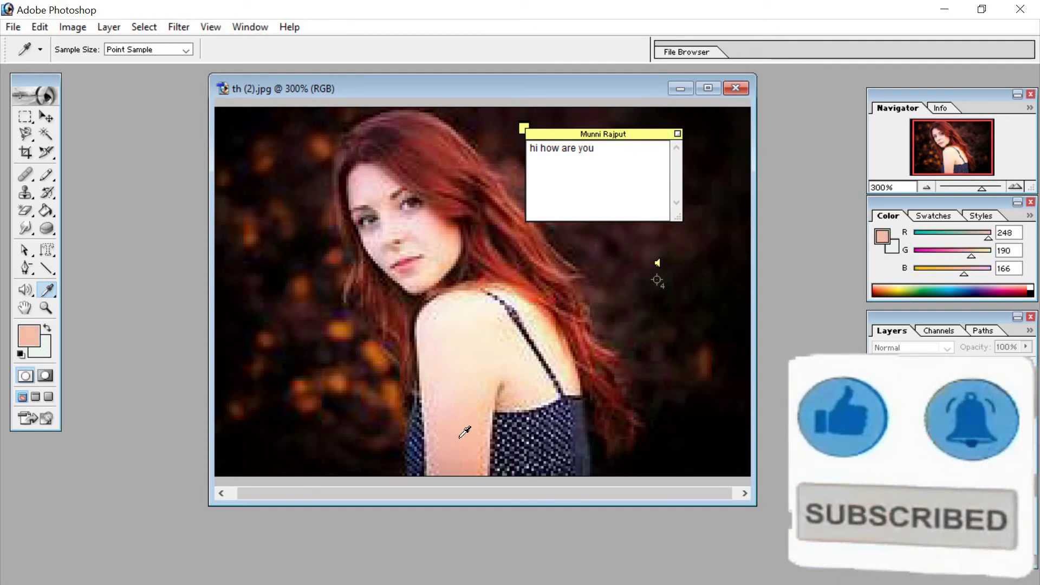
pyautogui.click(471, 301)
pyautogui.click(645, 273)
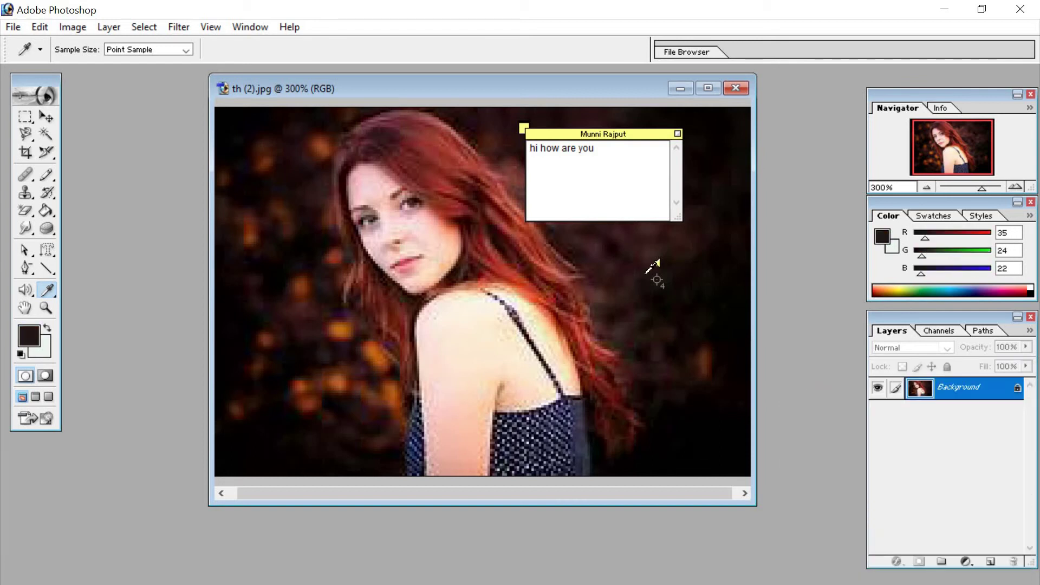
pyautogui.click(704, 204)
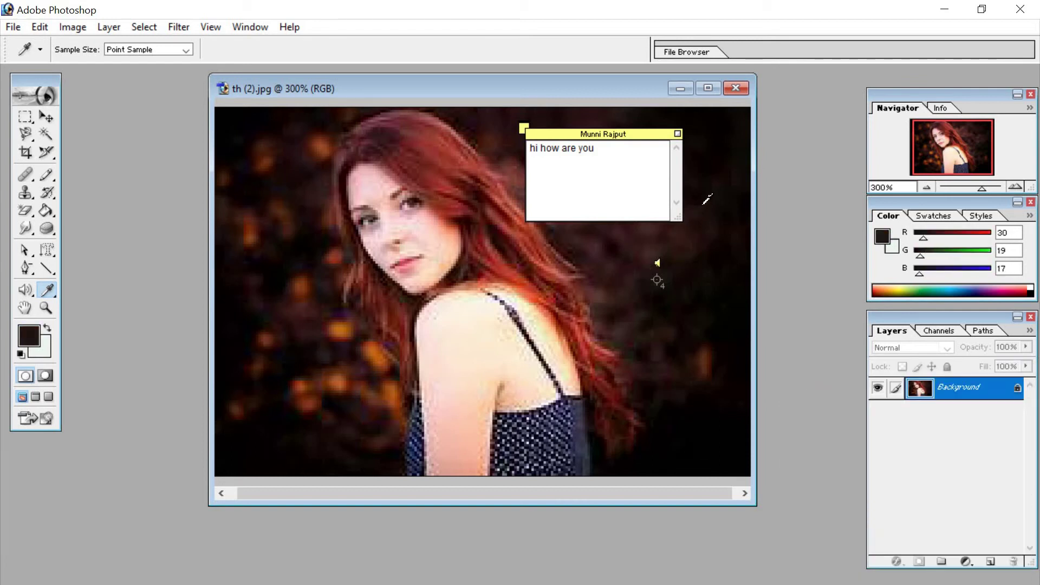
pyautogui.click(302, 271)
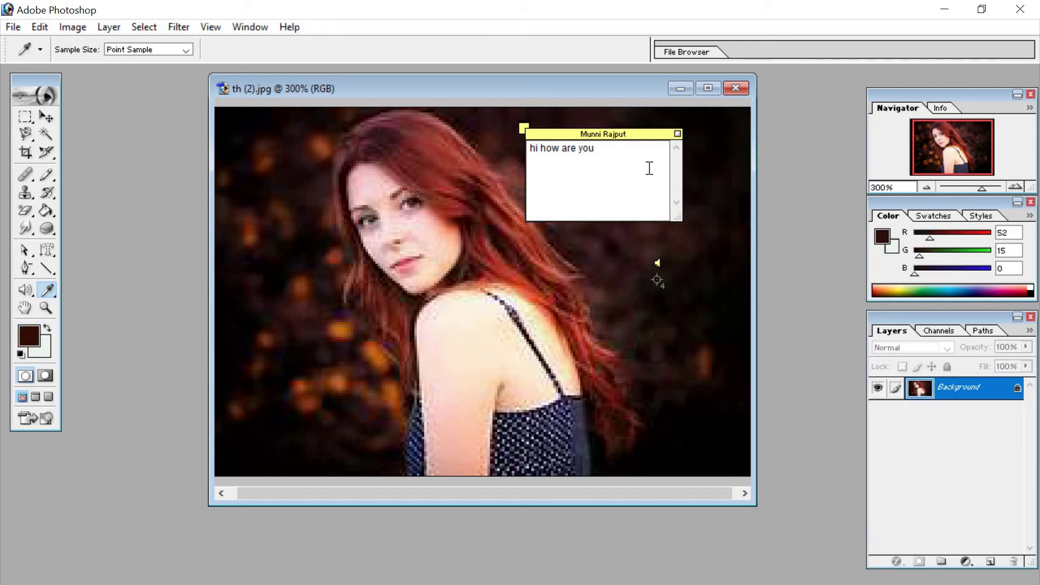
pyautogui.click(940, 110)
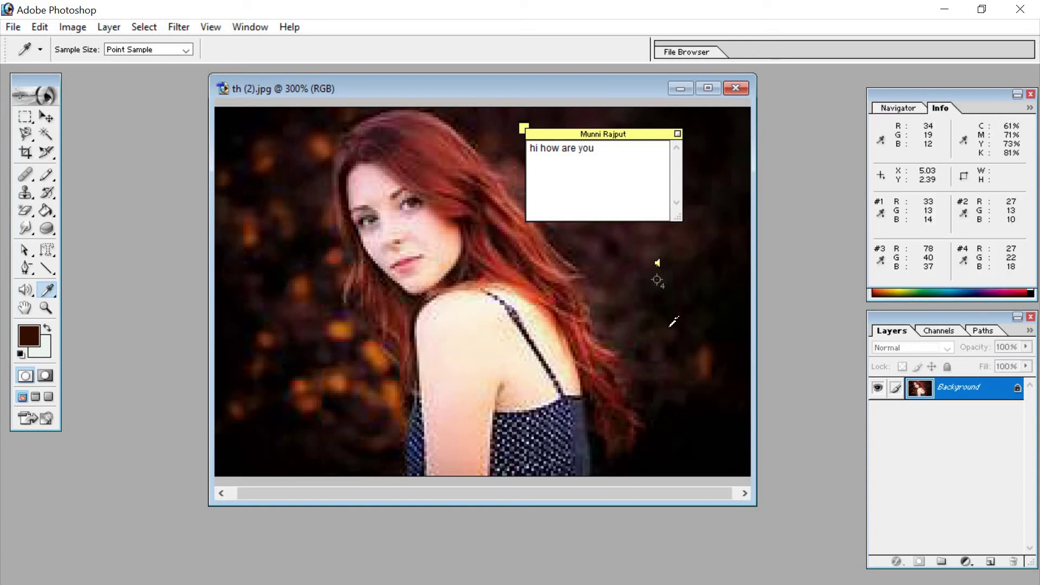
# - Sample an orange bokeh spot, then the shoulder's light cream (254, 239, 220) as foreground
pyautogui.click(485, 279)
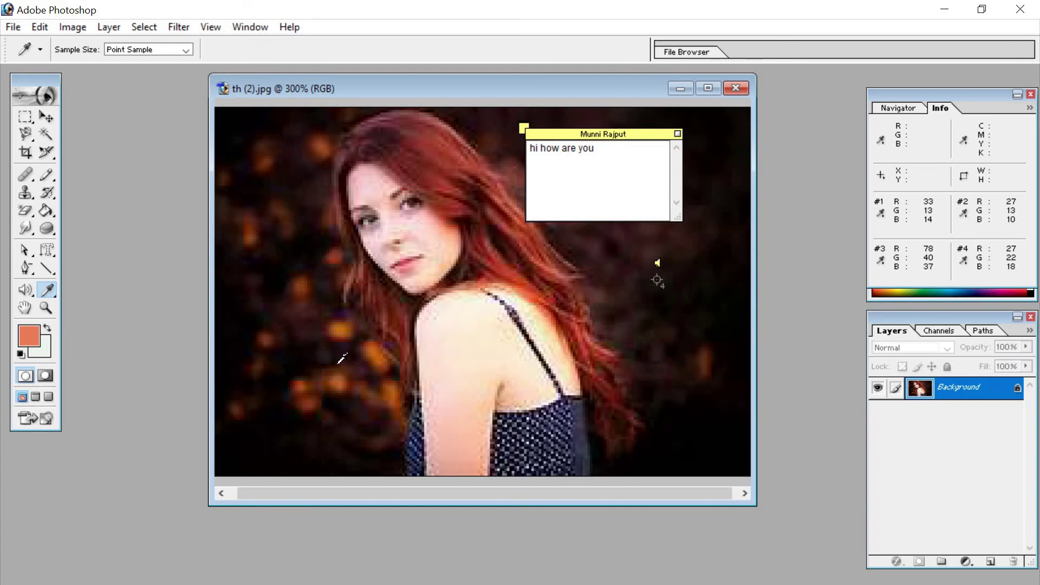
pyautogui.click(461, 325)
# - Switch to the Color Sampler Tool, try a fifth sampler on the shoulder, and dismiss the limit warning
pyautogui.click(31, 274)
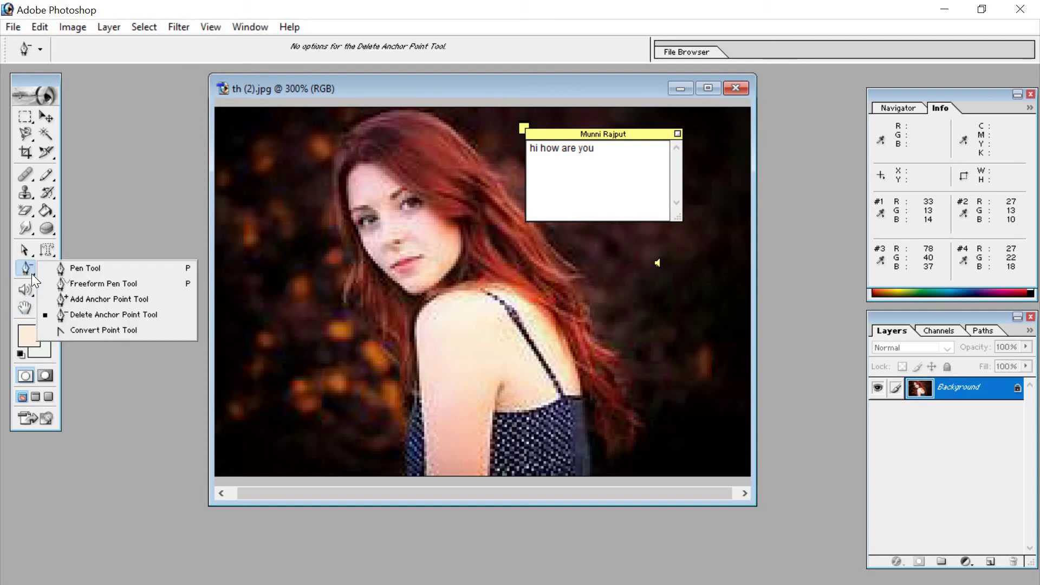
pyautogui.click(165, 225)
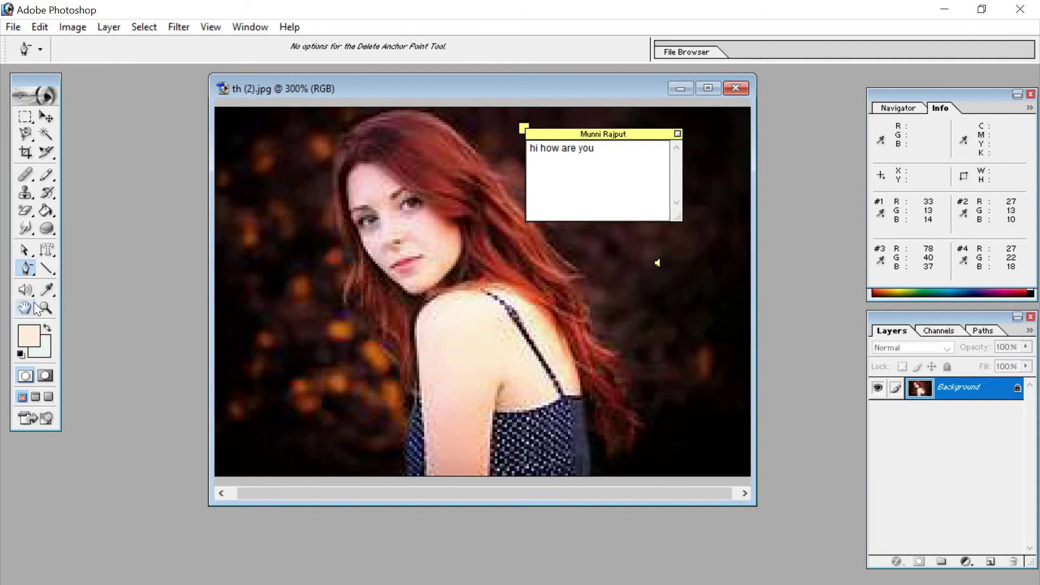
pyautogui.click(57, 294)
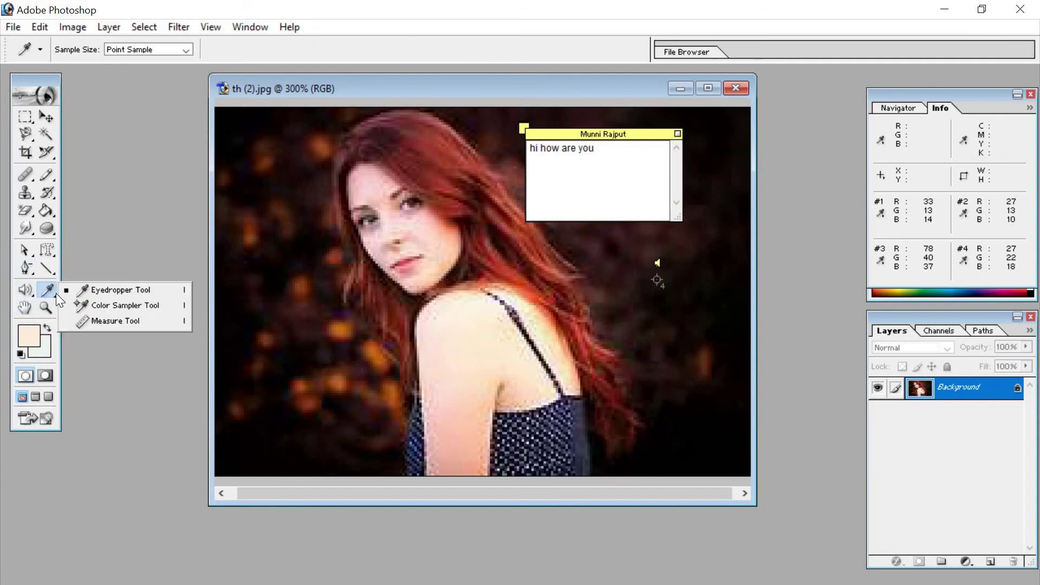
pyautogui.click(131, 304)
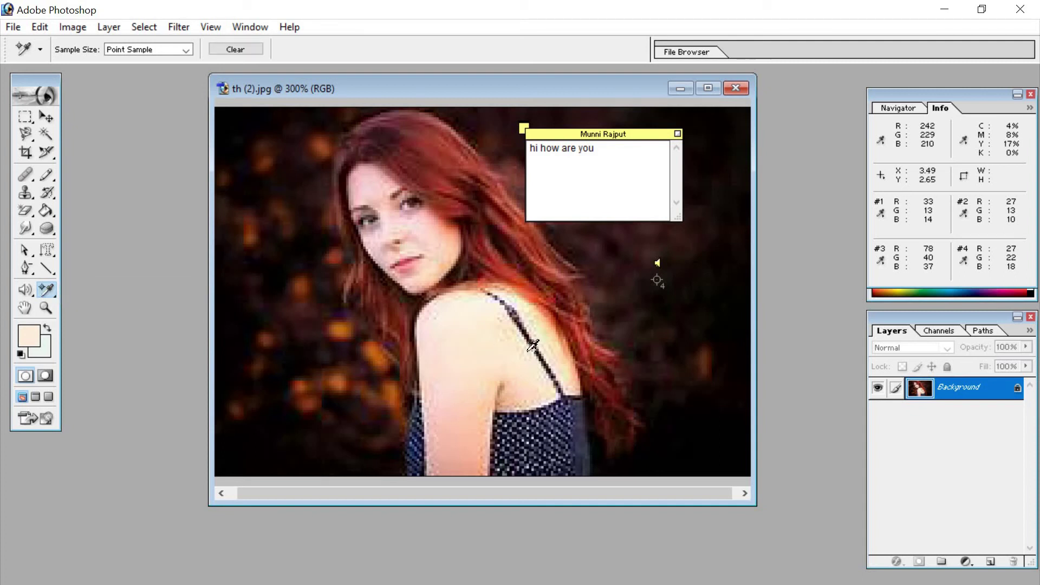
pyautogui.click(499, 331)
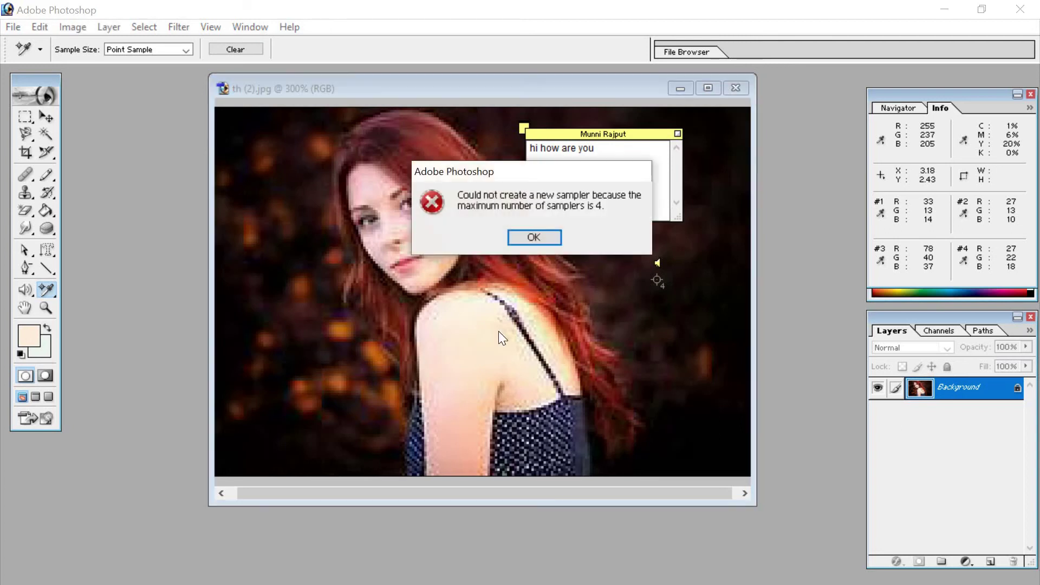
pyautogui.click(533, 237)
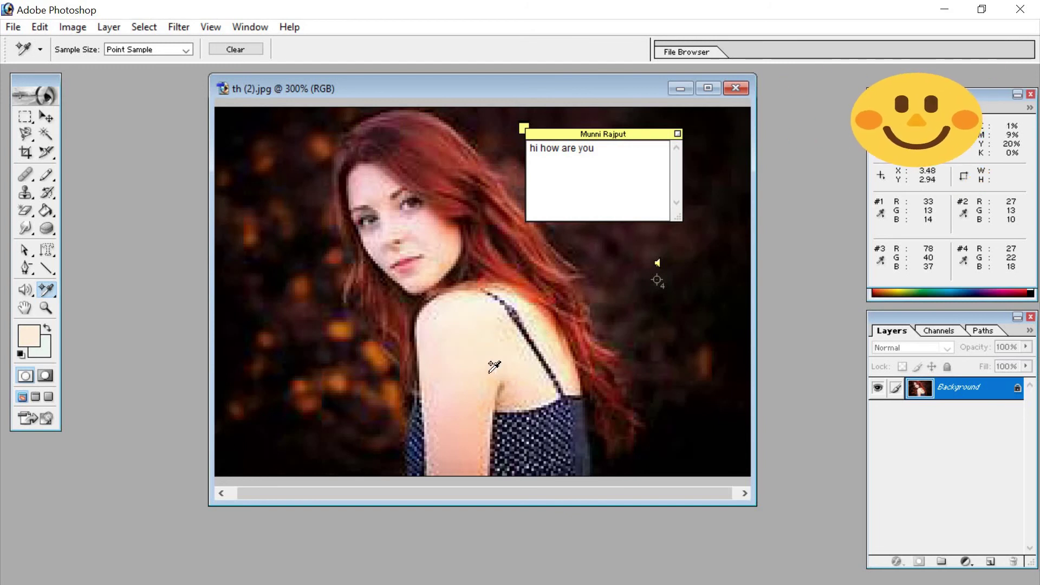
# - In the foreground Color Picker, sample the shoulder skin, pinkish-grey spots and the dark background
pyautogui.click(29, 335)
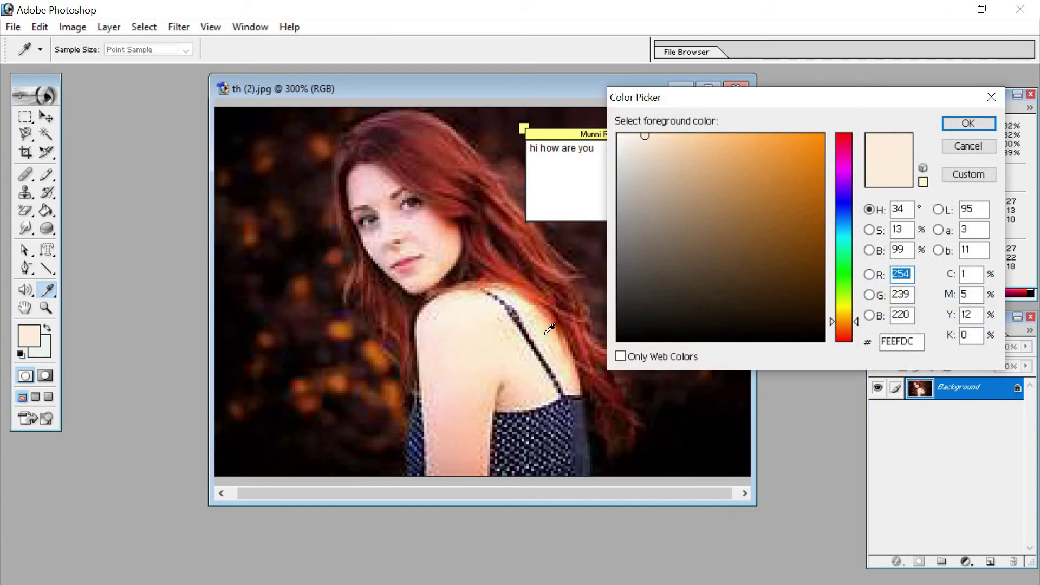
pyautogui.click(489, 348)
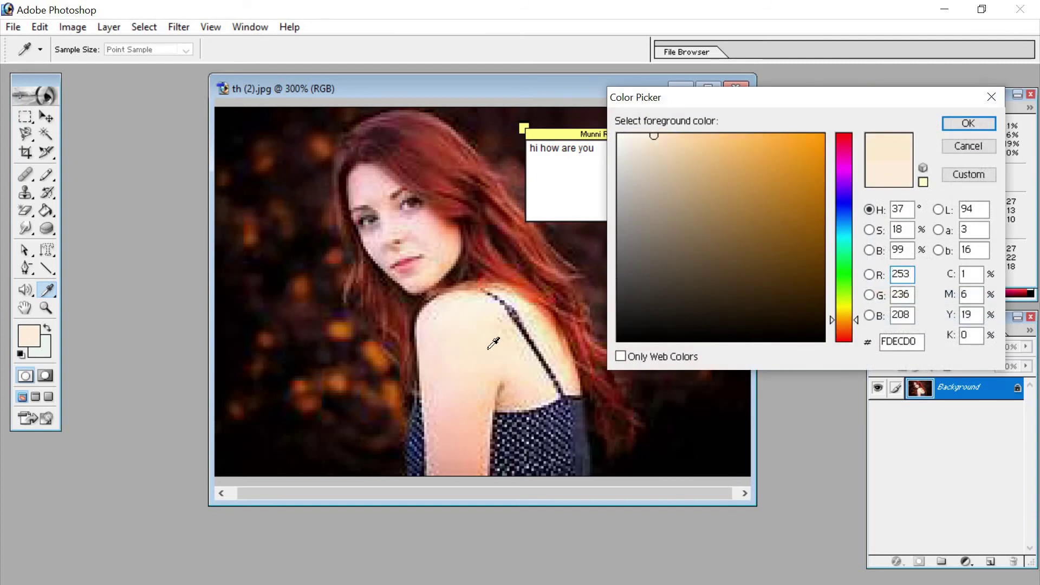
pyautogui.click(514, 354)
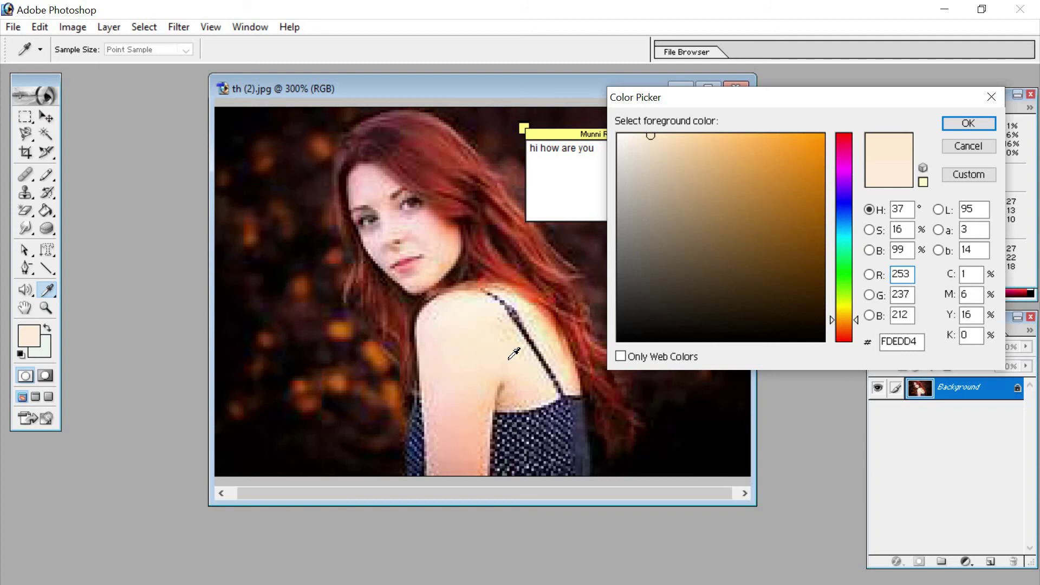
pyautogui.click(508, 379)
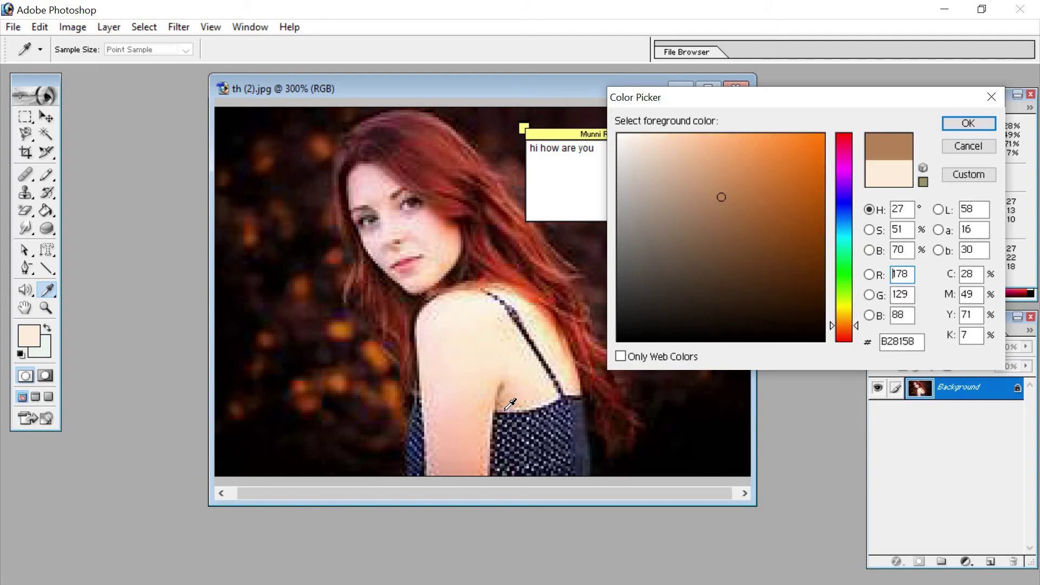
pyautogui.click(511, 404)
pyautogui.click(698, 425)
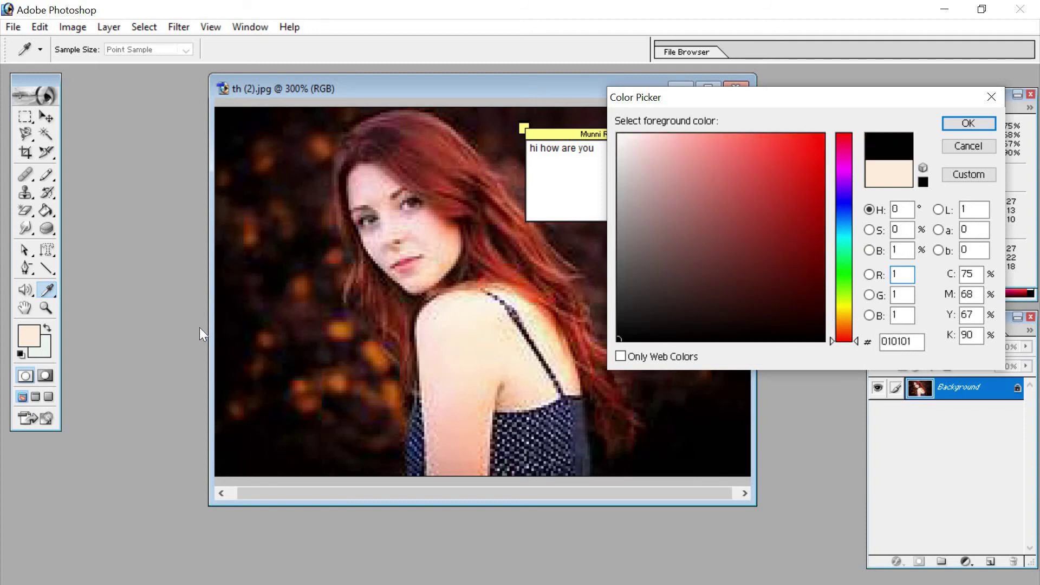
# - Sample reddish background, shoulder and face tones, then close the Color Picker without applying
pyautogui.click(260, 344)
pyautogui.click(265, 167)
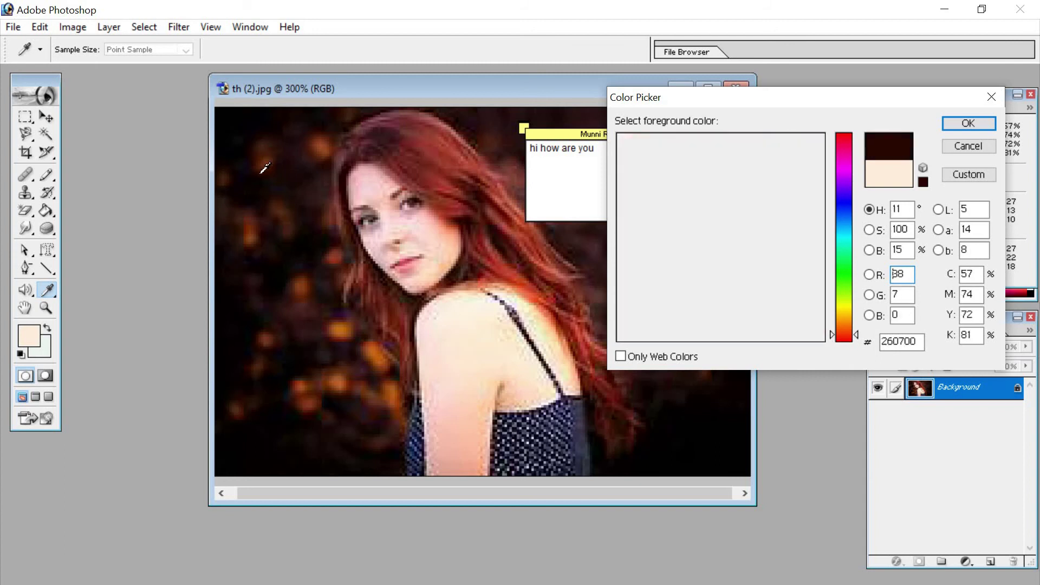
pyautogui.click(517, 252)
pyautogui.click(515, 295)
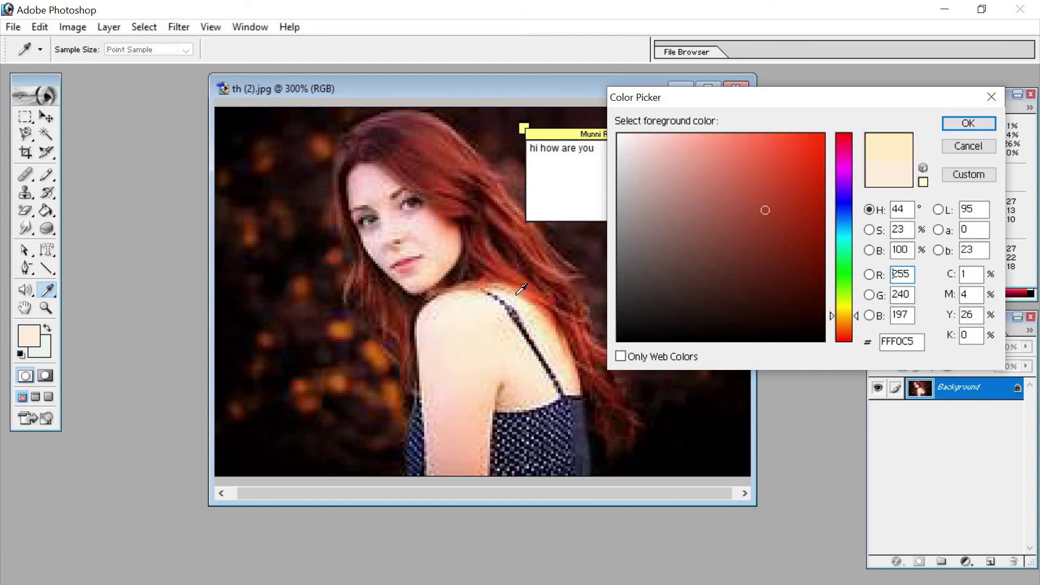
pyautogui.click(428, 252)
pyautogui.click(369, 248)
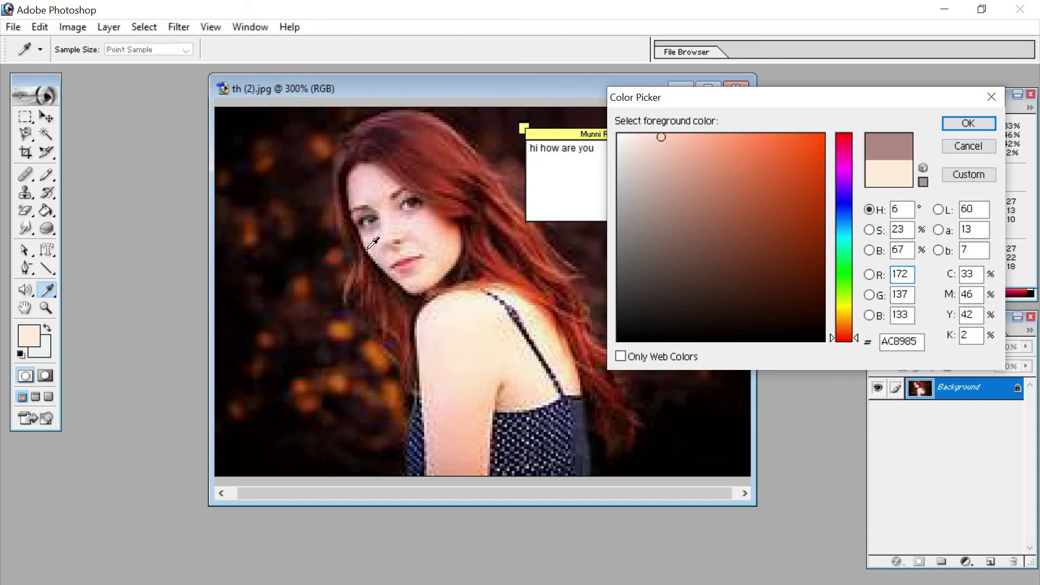
pyautogui.click(452, 310)
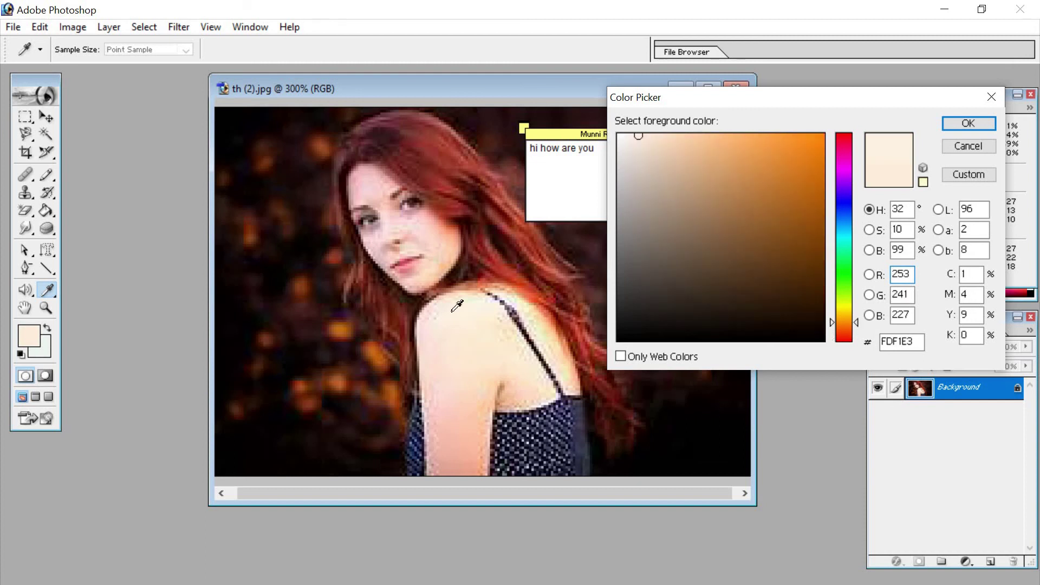
pyautogui.click(990, 97)
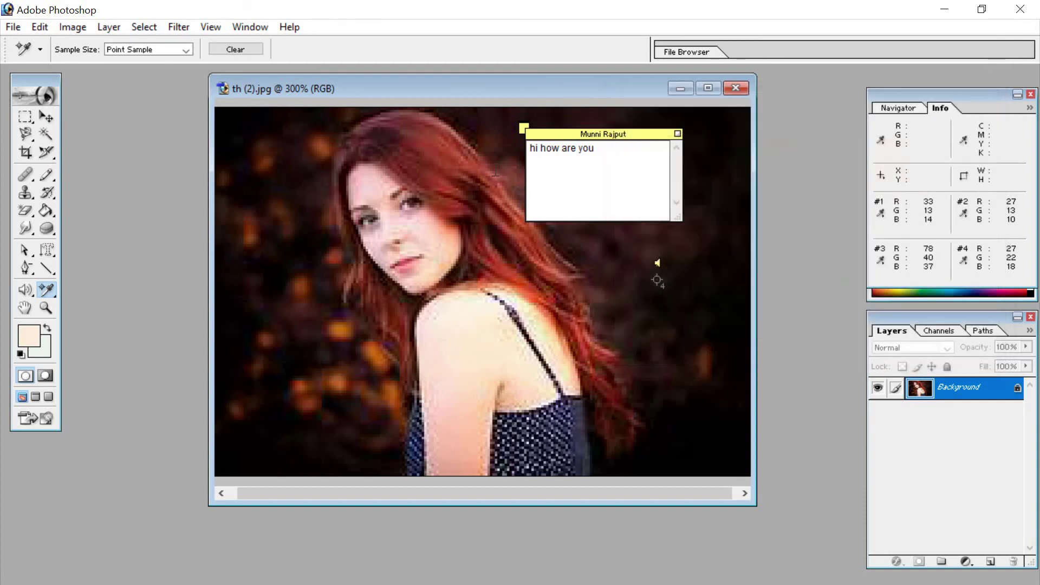
# - With the Measure Tool, measure from the hair downward, then down the shoulder (-88.9°, length 1.86)
pyautogui.rightClick(54, 291)
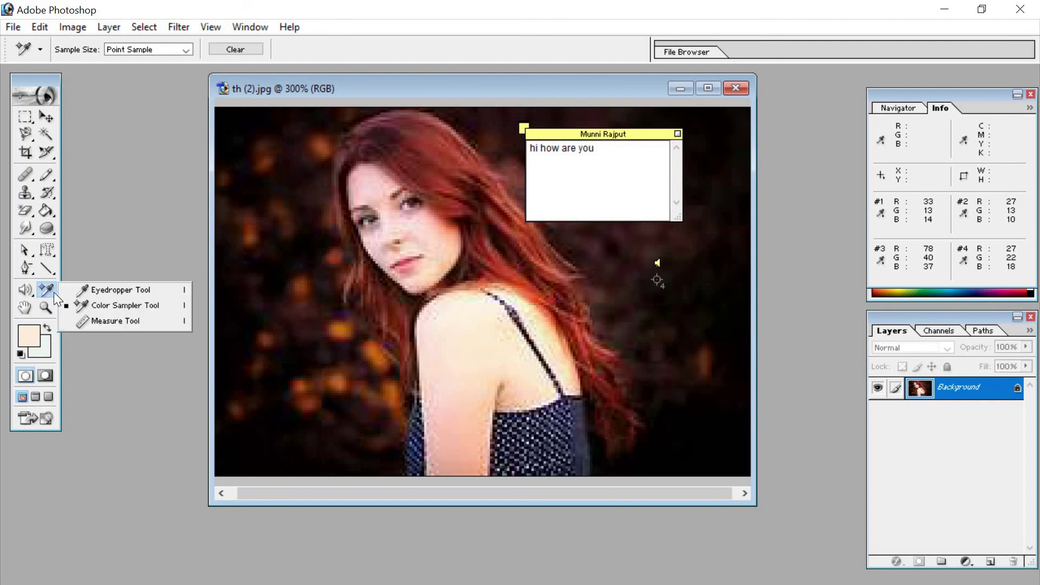
pyautogui.click(109, 323)
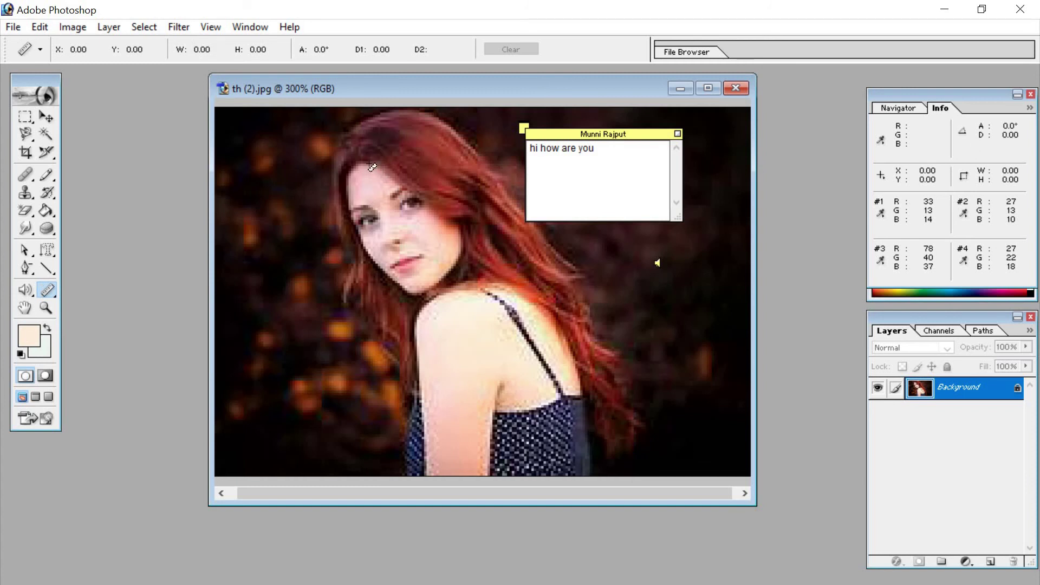
pyautogui.moveTo(369, 165); pyautogui.dragTo(394, 457)
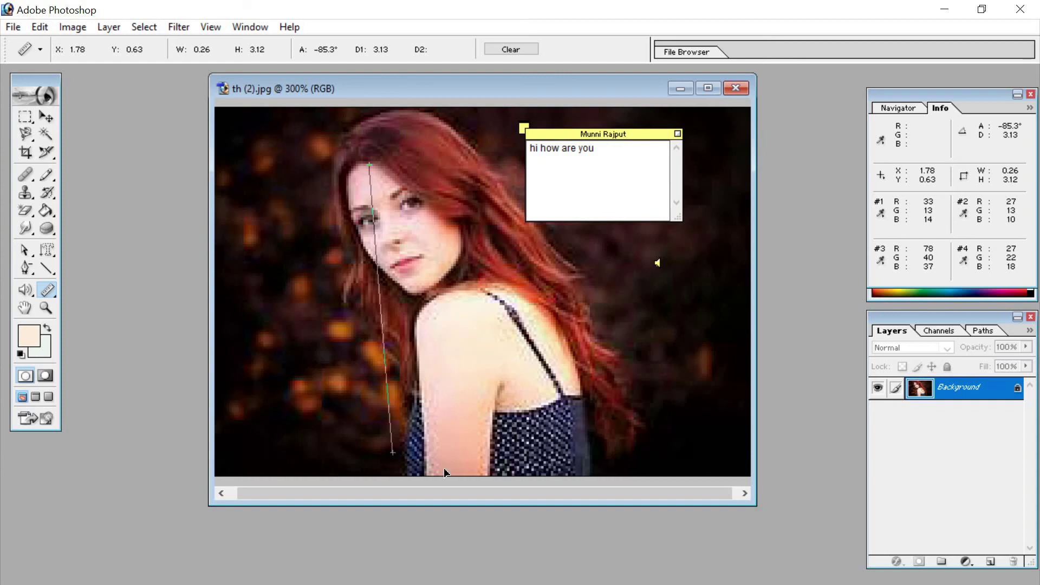
pyautogui.moveTo(436, 300); pyautogui.dragTo(441, 475)
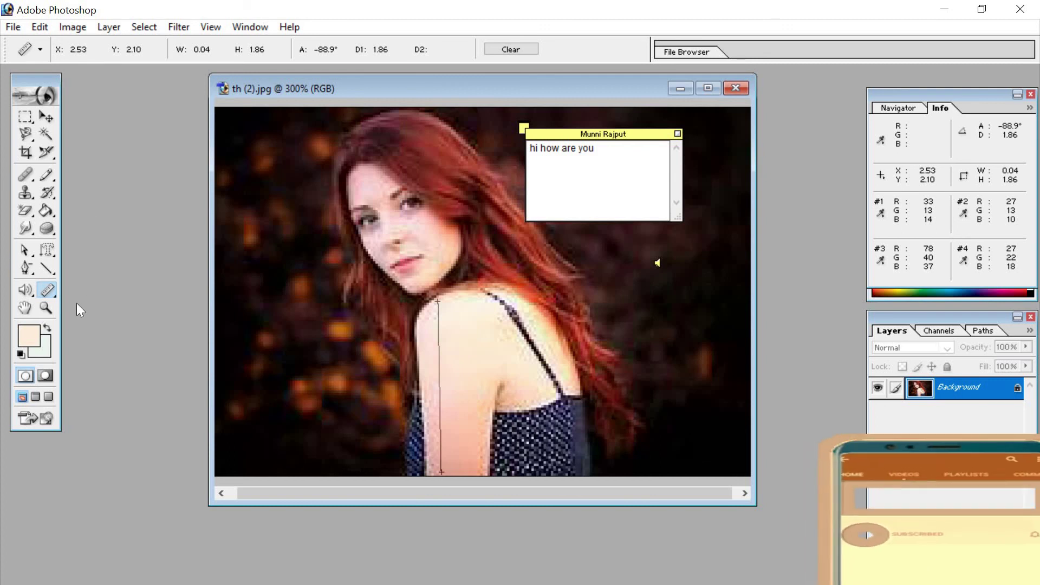
pyautogui.click(26, 309)
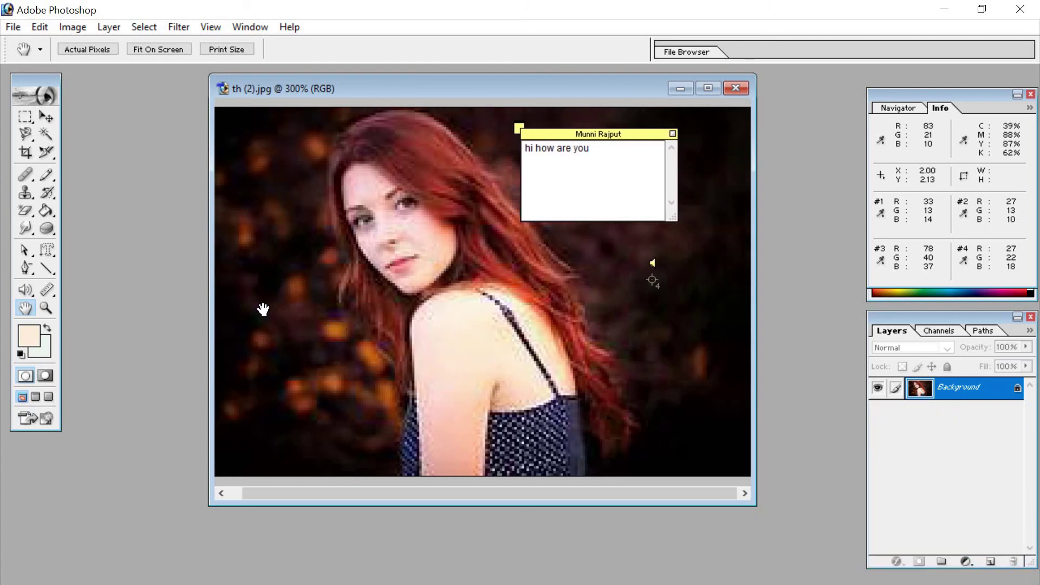
pyautogui.moveTo(454, 393); pyautogui.dragTo(357, 319)
pyautogui.click(45, 309)
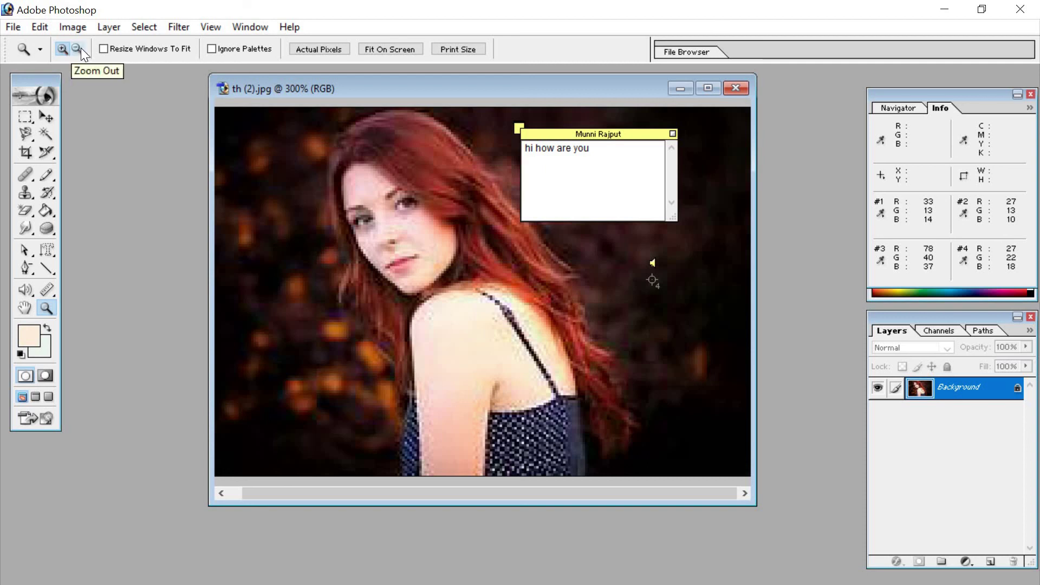
pyautogui.click(286, 272)
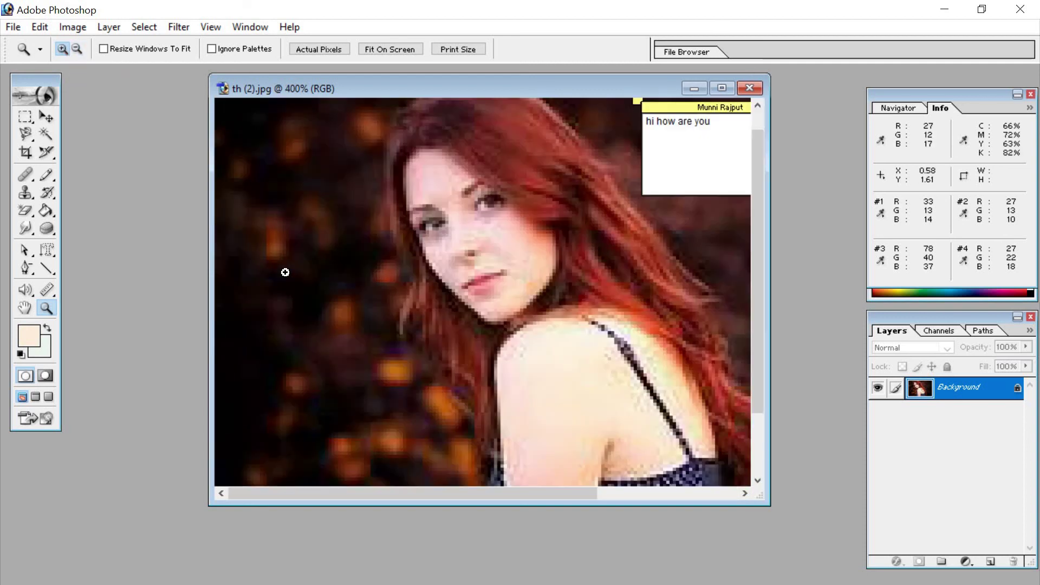
pyautogui.click(286, 271)
pyautogui.click(285, 272)
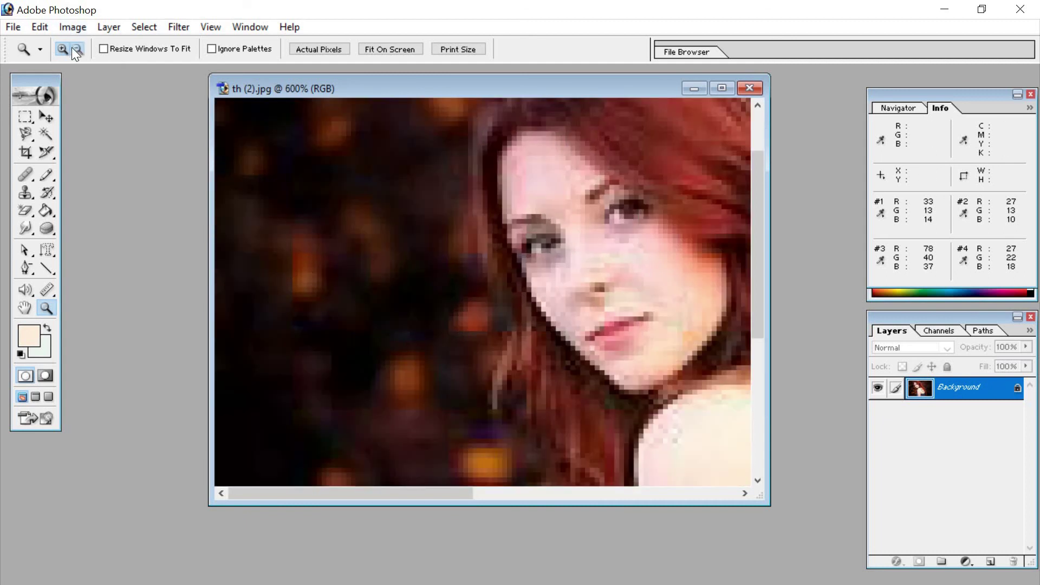
pyautogui.click(253, 206)
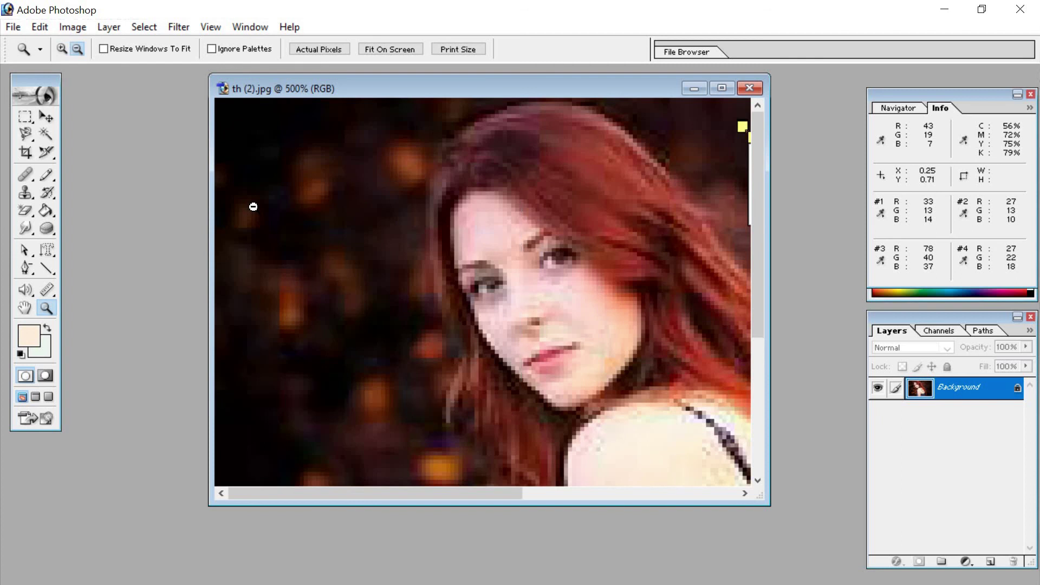
pyautogui.click(253, 206)
pyautogui.click(253, 207)
pyautogui.click(253, 207)
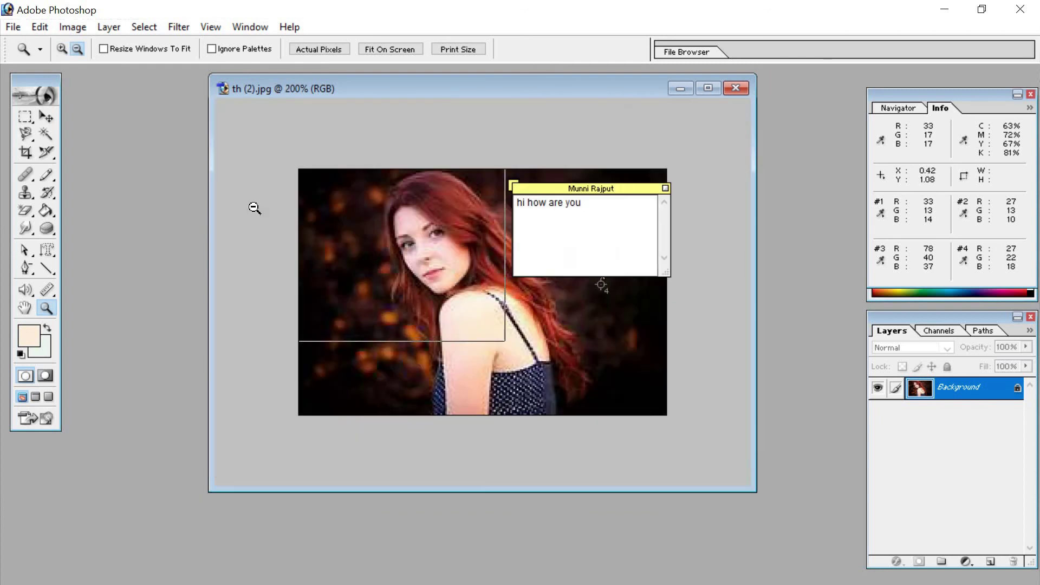
pyautogui.click(253, 207)
pyautogui.click(253, 207)
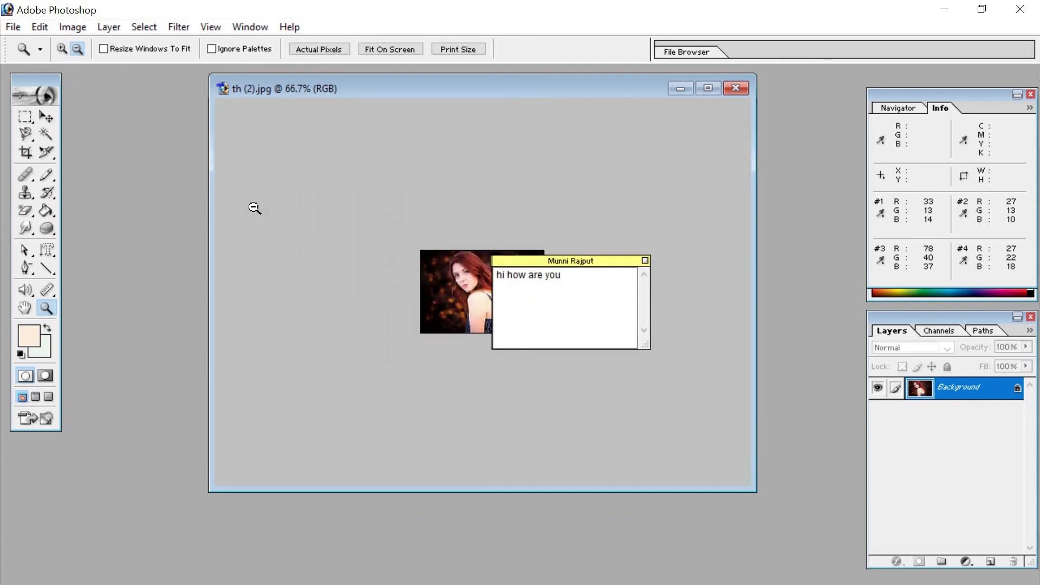
pyautogui.click(62, 49)
pyautogui.click(395, 305)
pyautogui.click(394, 304)
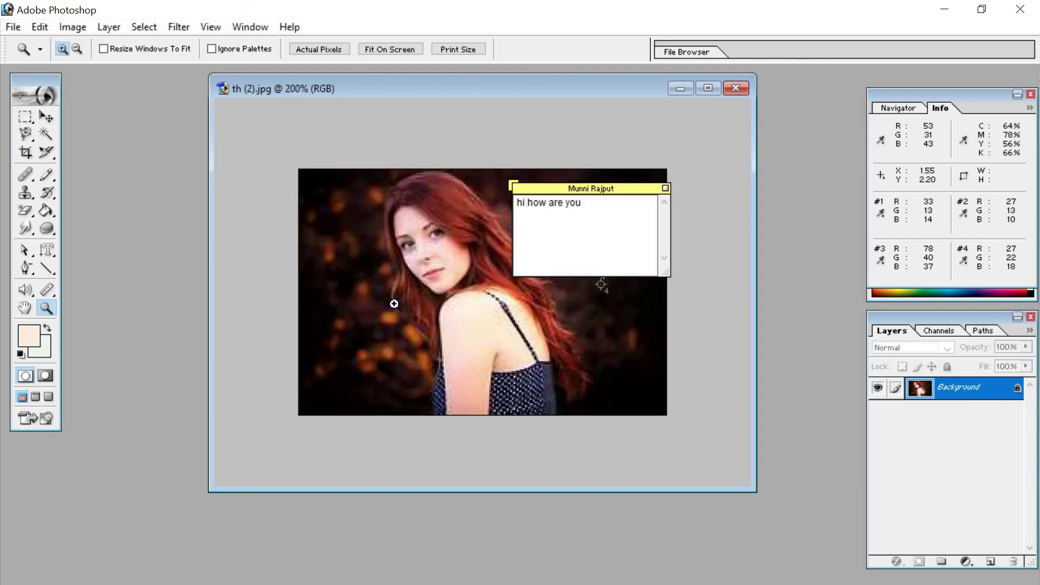
pyautogui.click(395, 303)
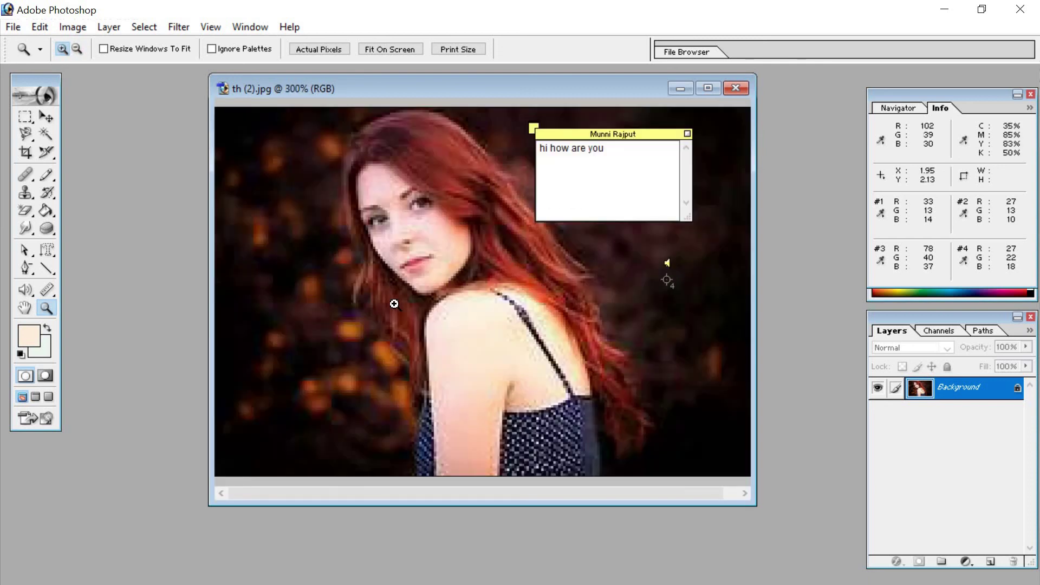
# - Set the foreground colour to red E42016 (228, 32, 22)
pyautogui.click(32, 327)
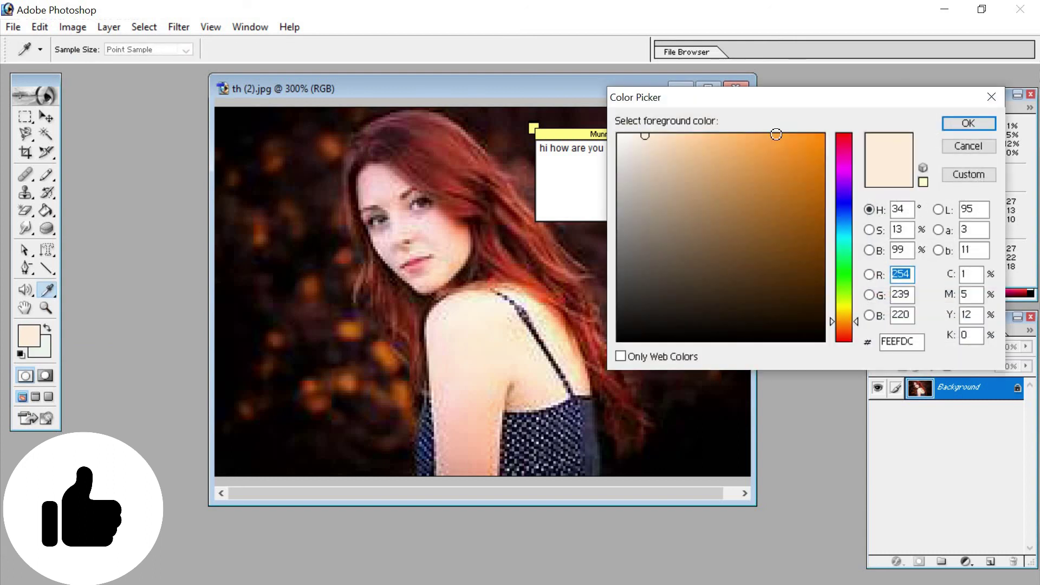
pyautogui.click(809, 146)
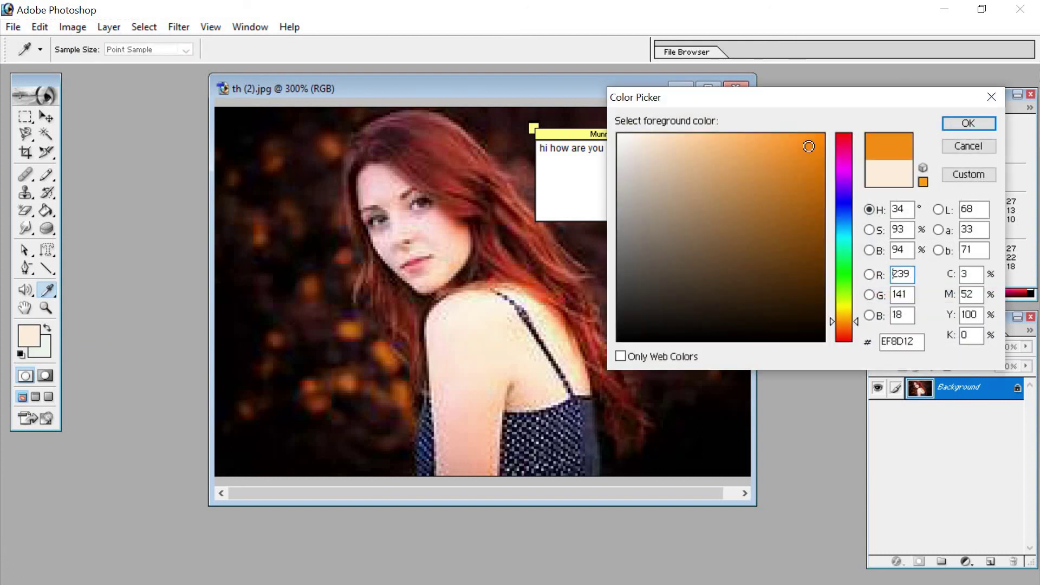
pyautogui.click(847, 256)
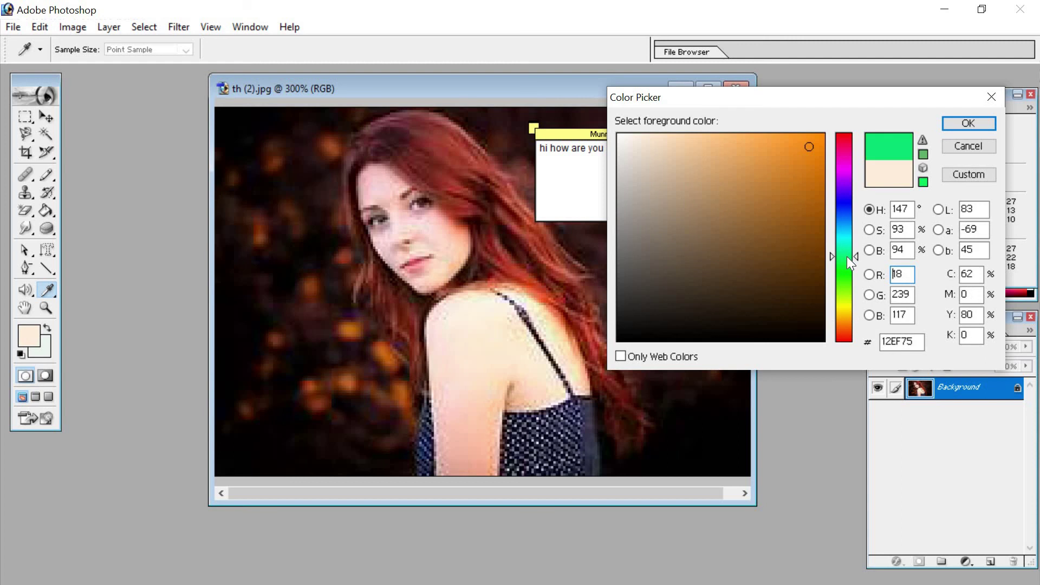
pyautogui.click(844, 327)
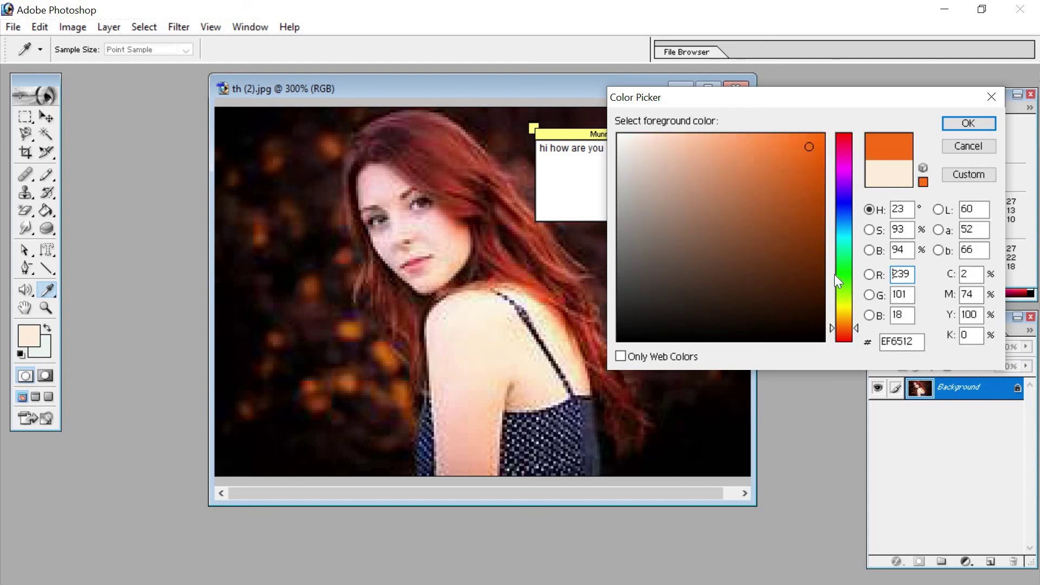
pyautogui.click(842, 339)
pyautogui.click(803, 155)
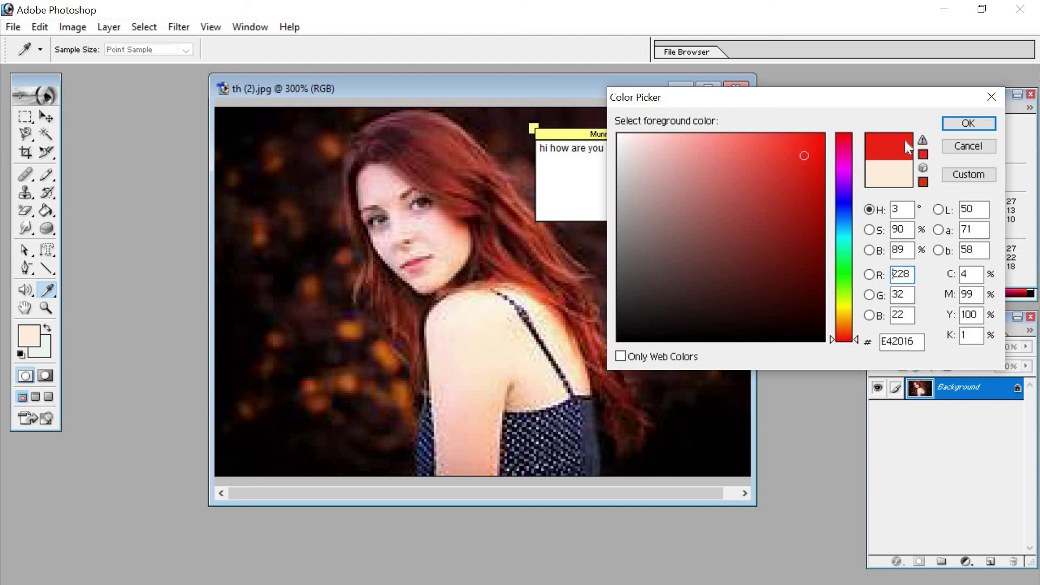
pyautogui.click(960, 118)
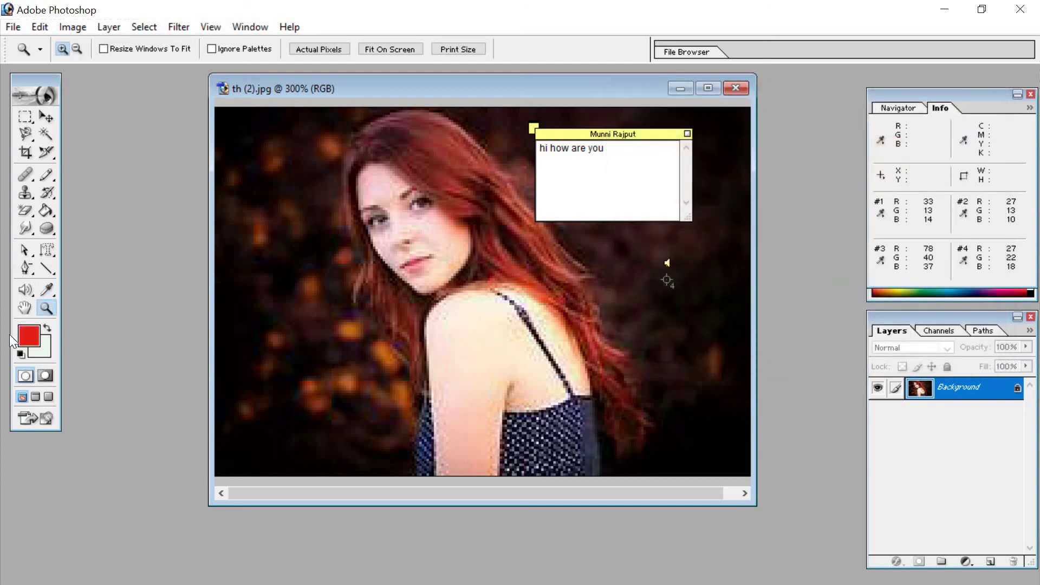
# - Choose a fully saturated blue 062EF7 in the background colour picker
pyautogui.click(46, 352)
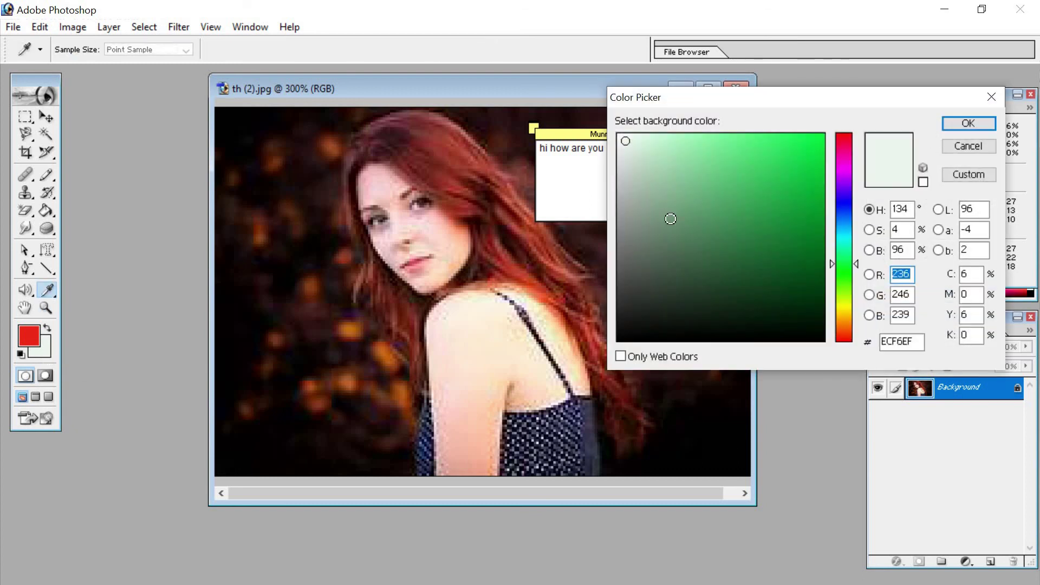
pyautogui.click(843, 208)
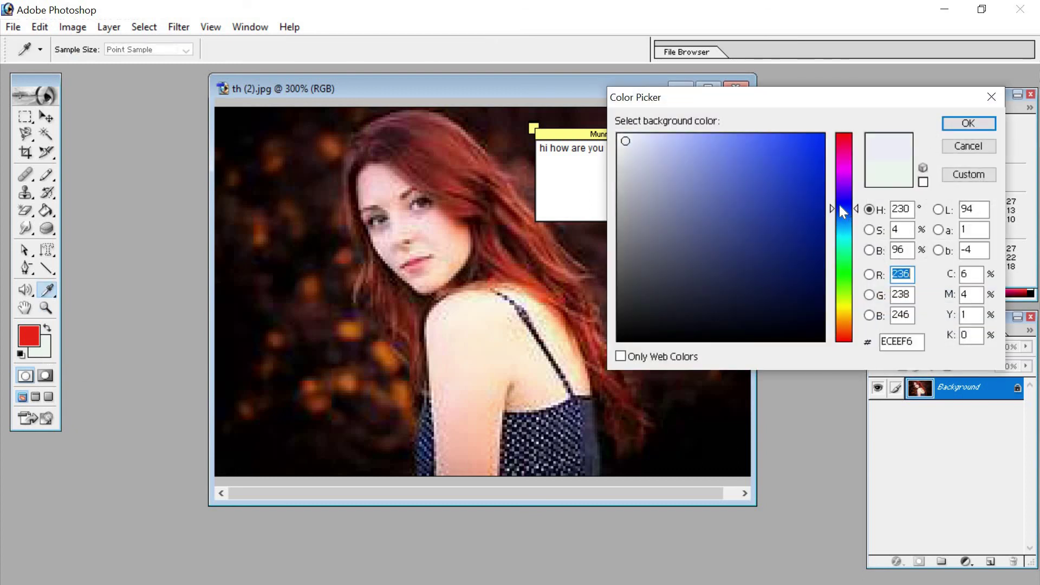
pyautogui.moveTo(821, 149); pyautogui.dragTo(844, 137)
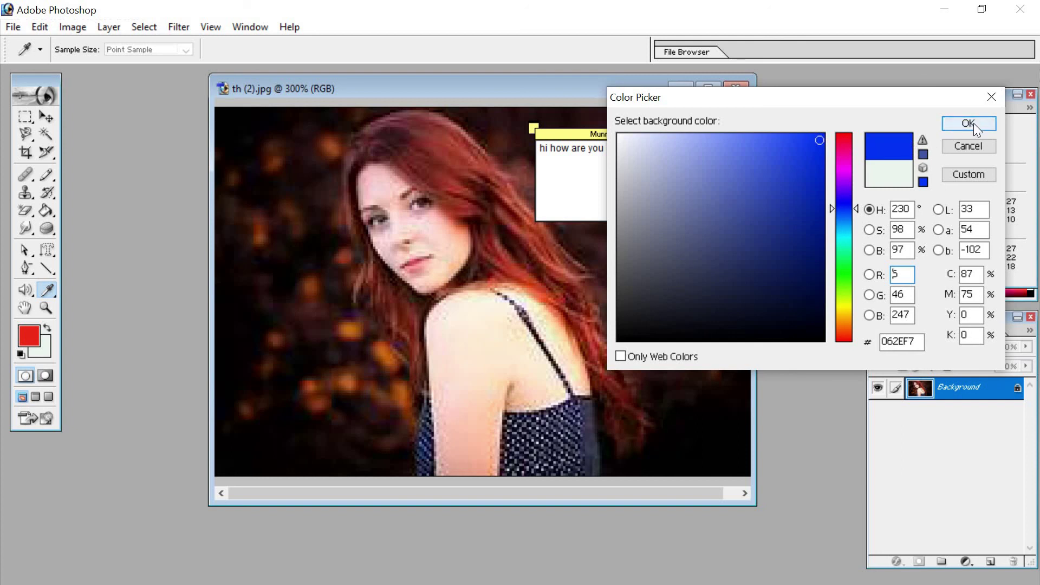